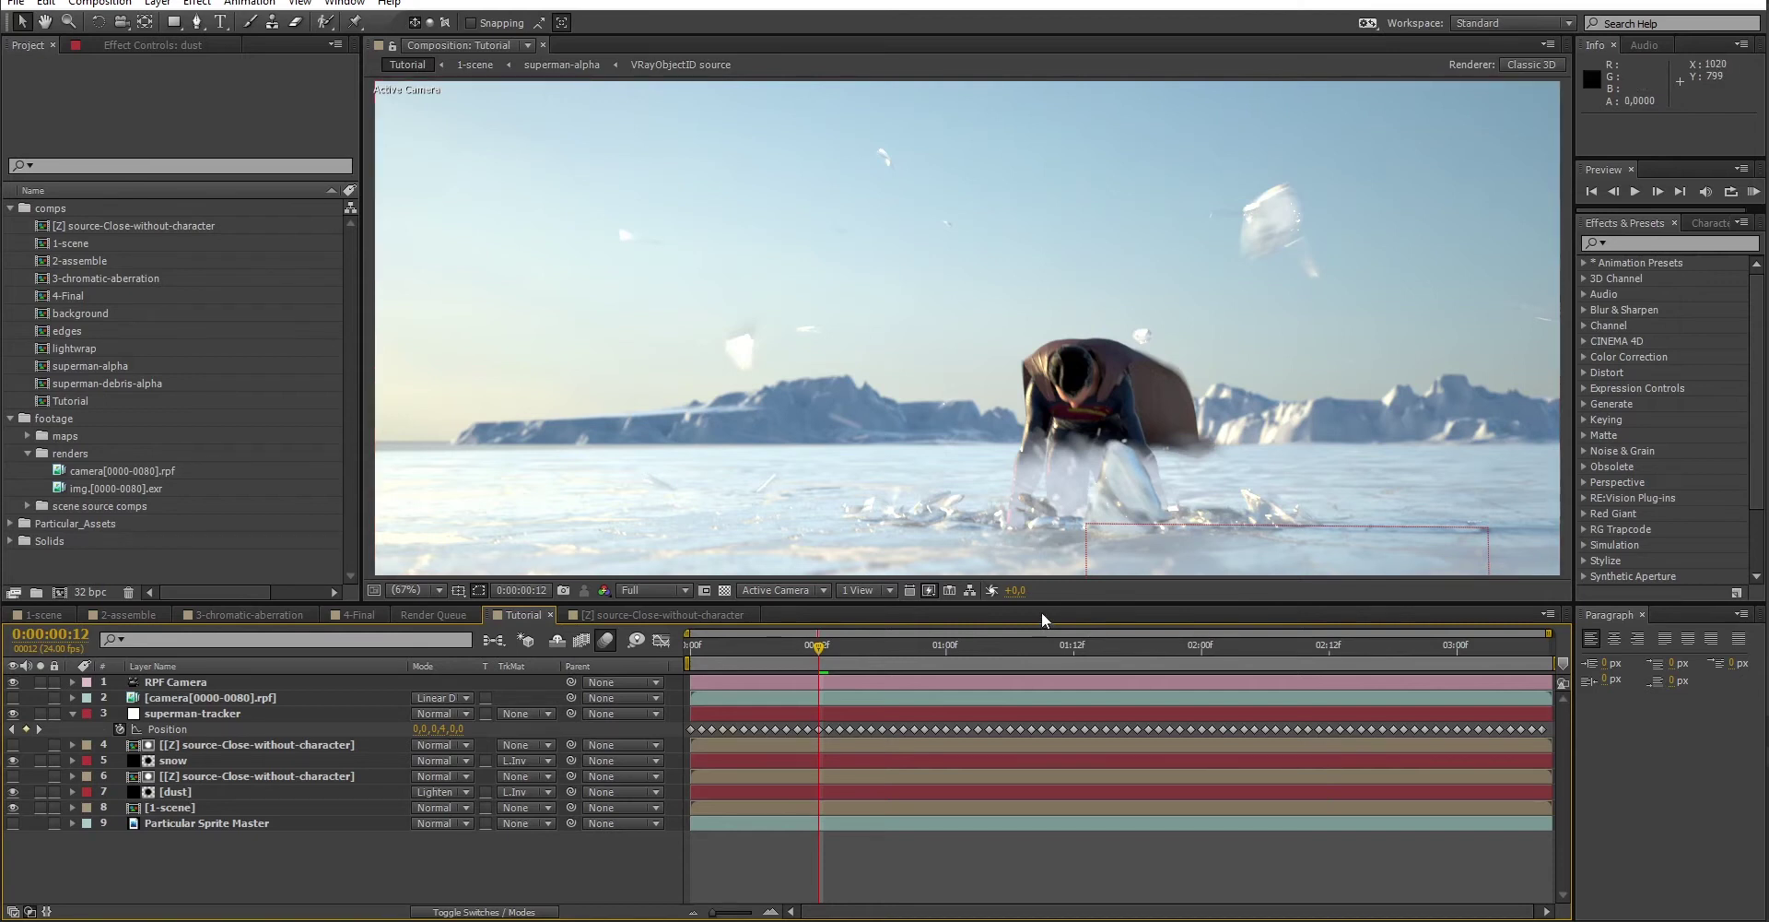
Step: Solo the snow and dust layers, then play the landing from the first frame
{"action": "left_click", "coordinate": [39, 760]}
{"action": "left_click", "coordinate": [38, 791]}
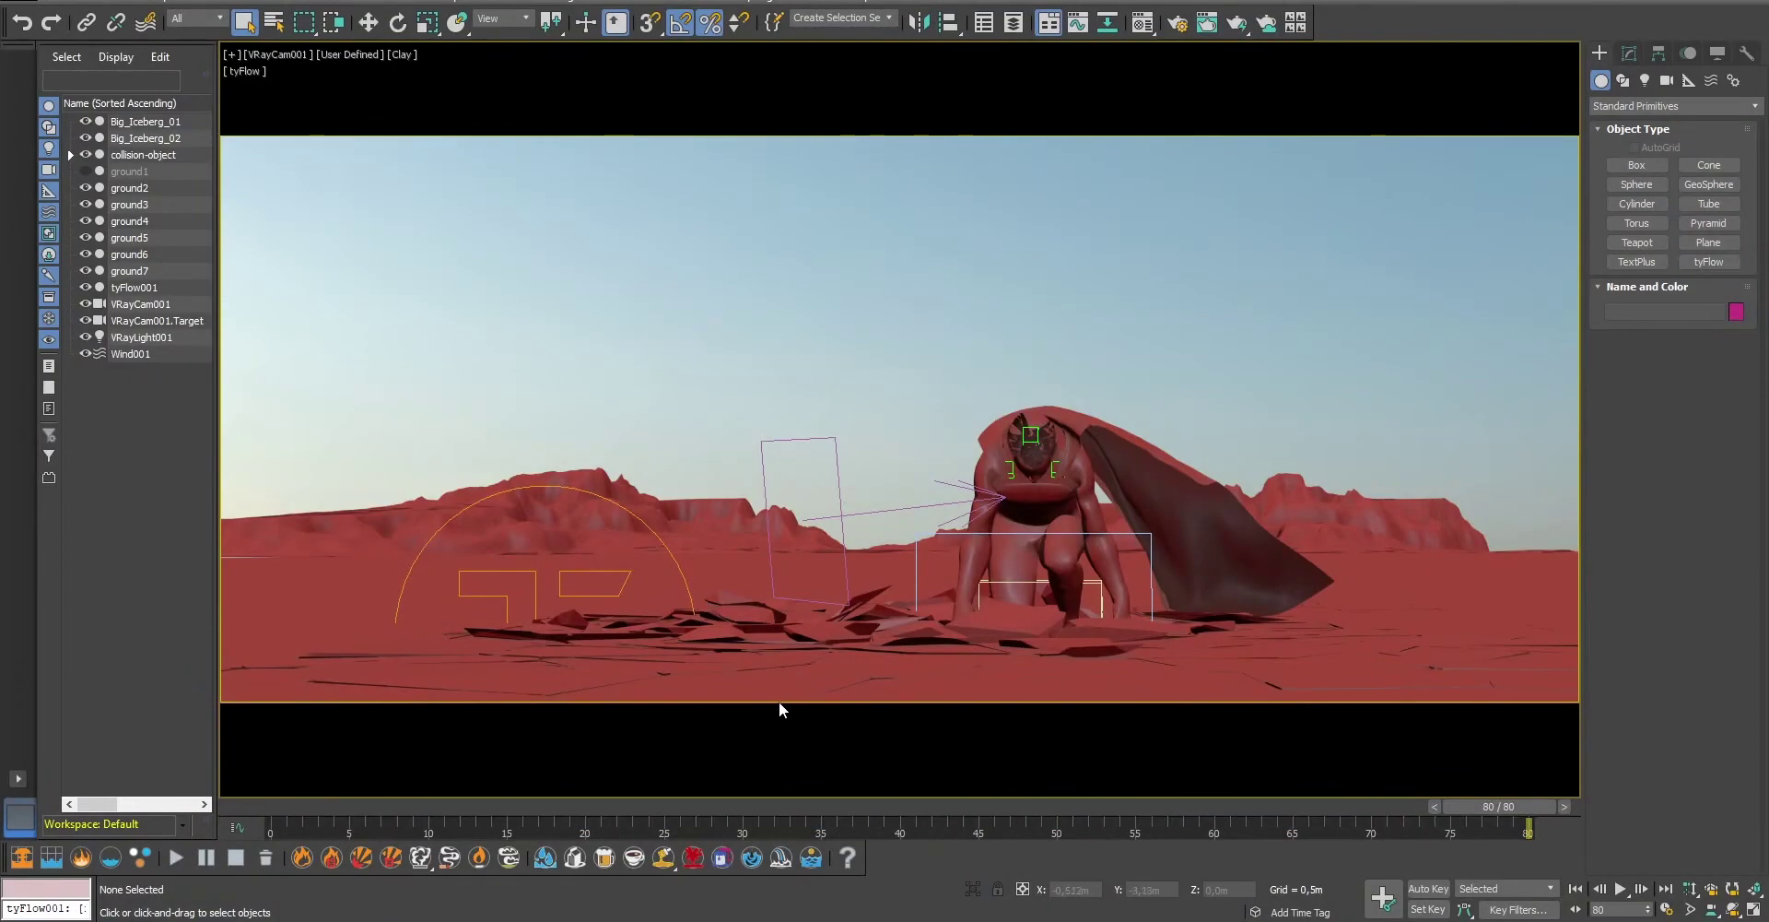
{"action": "left_click", "coordinate": [1575, 887]}
{"action": "left_click", "coordinate": [1620, 888]}
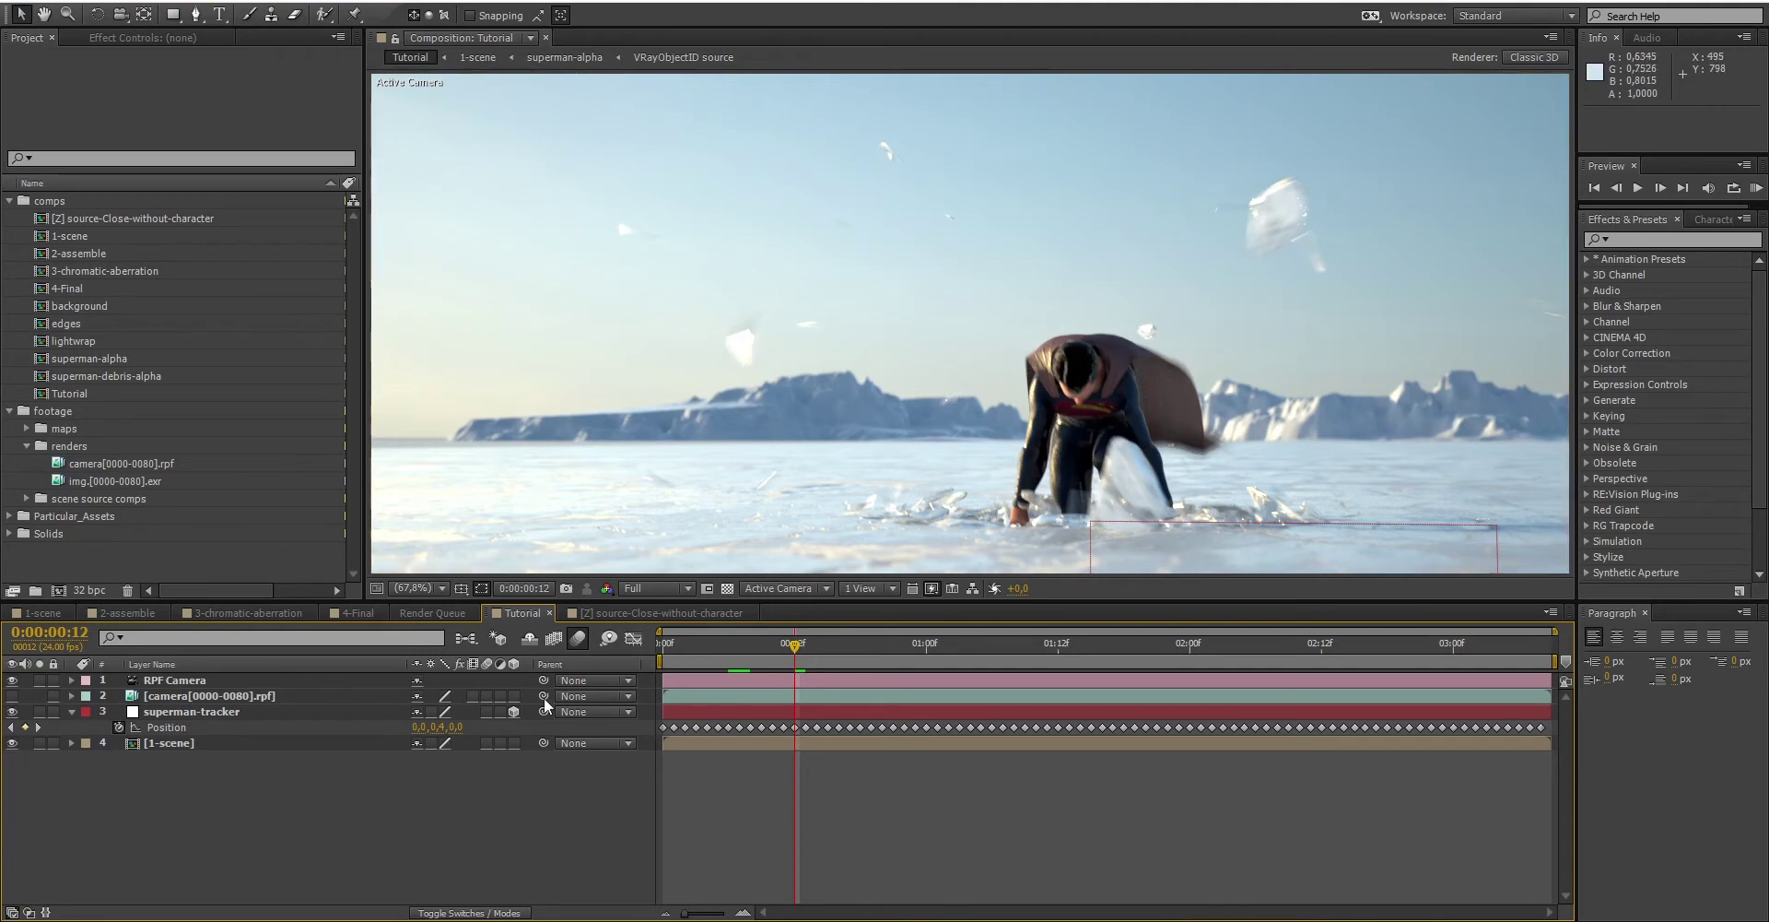
Step: Create a black comp-sized solid named 'dust' and place it just above 1-scene
{"action": "key", "text": "ctrl+y"}
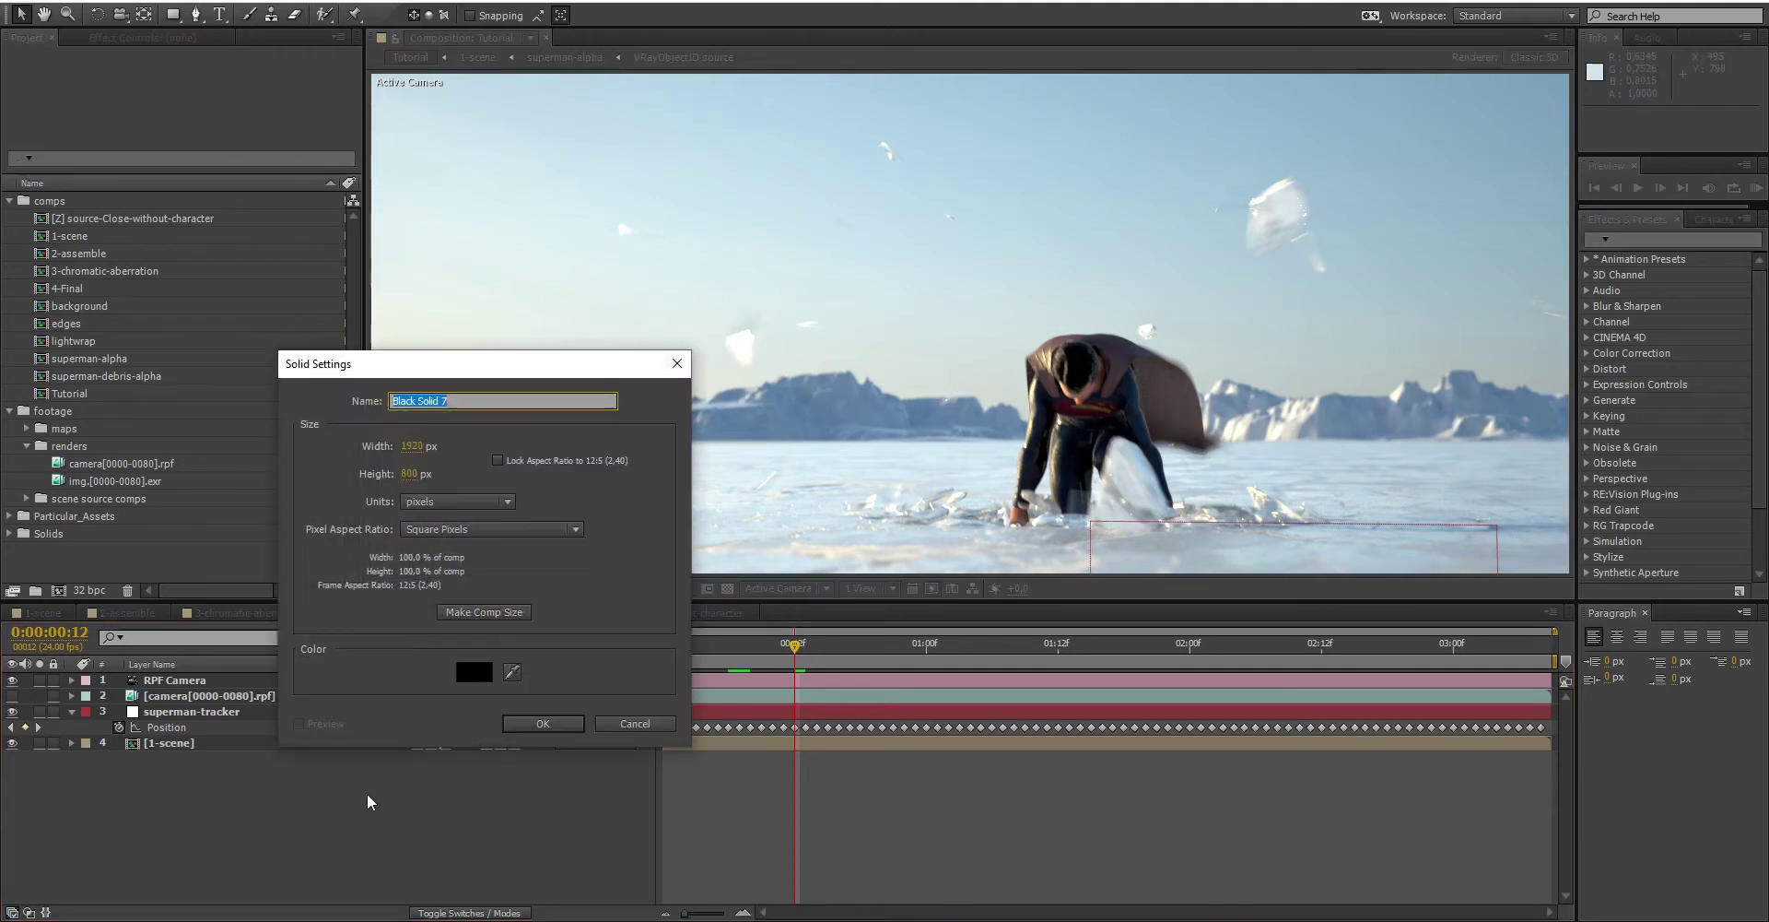
{"action": "type", "text": "dus"}
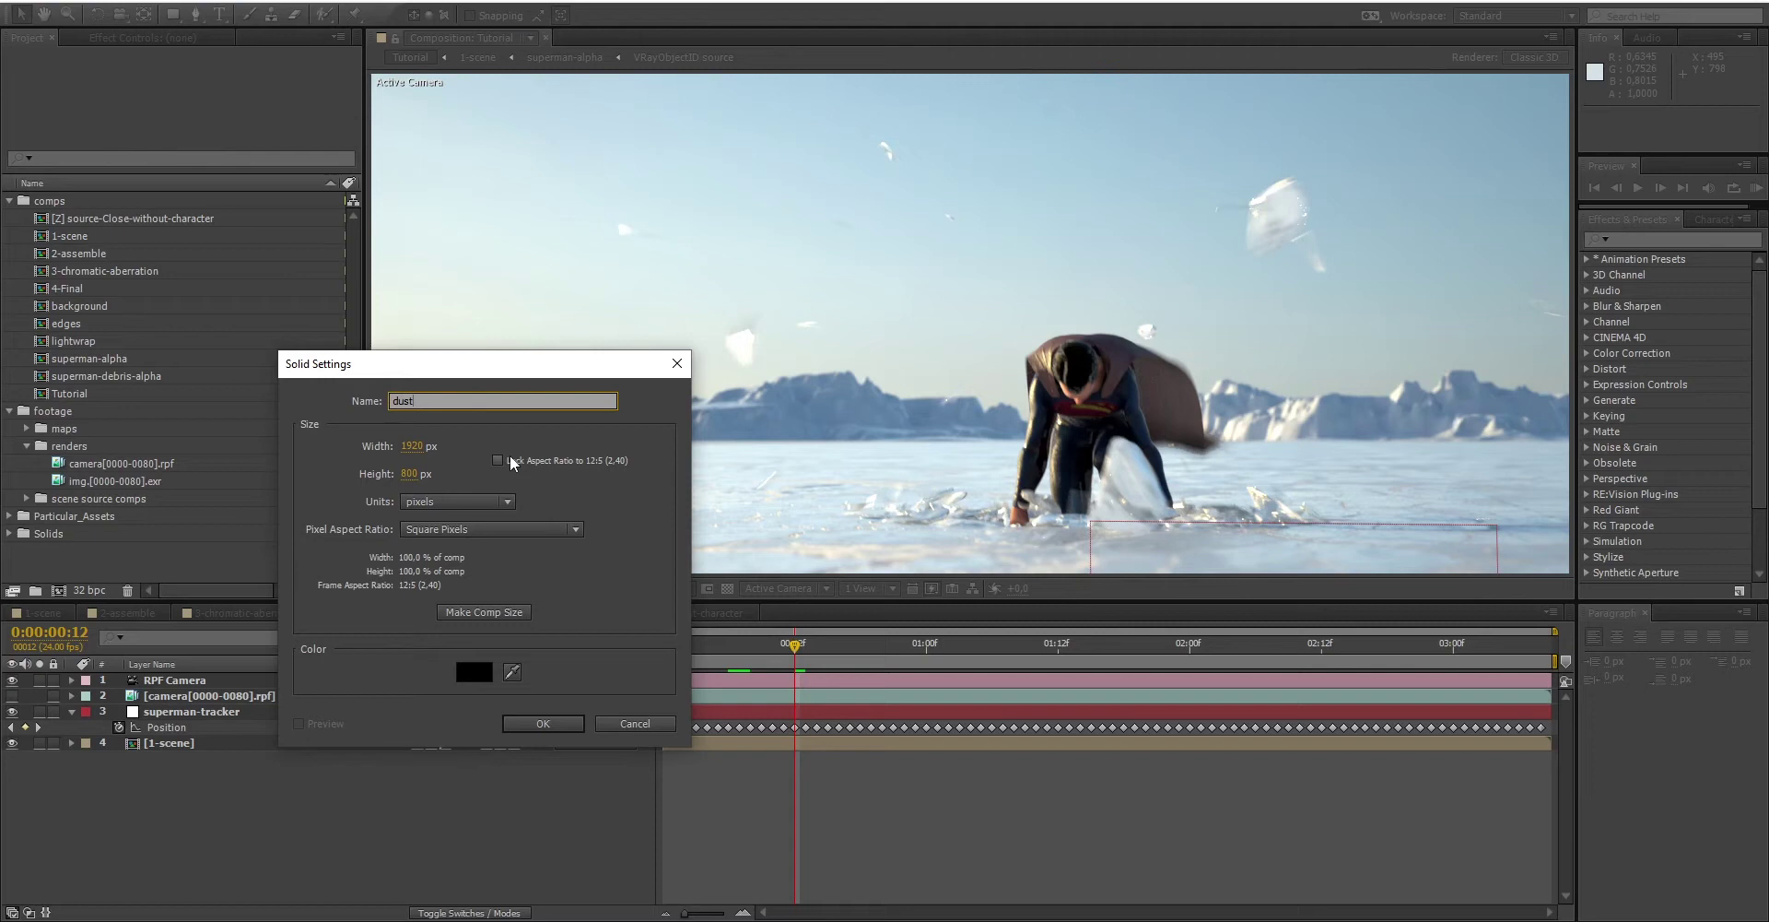
{"action": "type", "text": "t"}
{"action": "left_click", "coordinate": [543, 722]}
{"action": "left_click_drag", "start_coordinate": [304, 680], "coordinate": [315, 743]}
Step: Apply Trapcode Particular to the dust solid
{"action": "left_click", "coordinate": [1655, 238]}
{"action": "type", "text": "parti"}
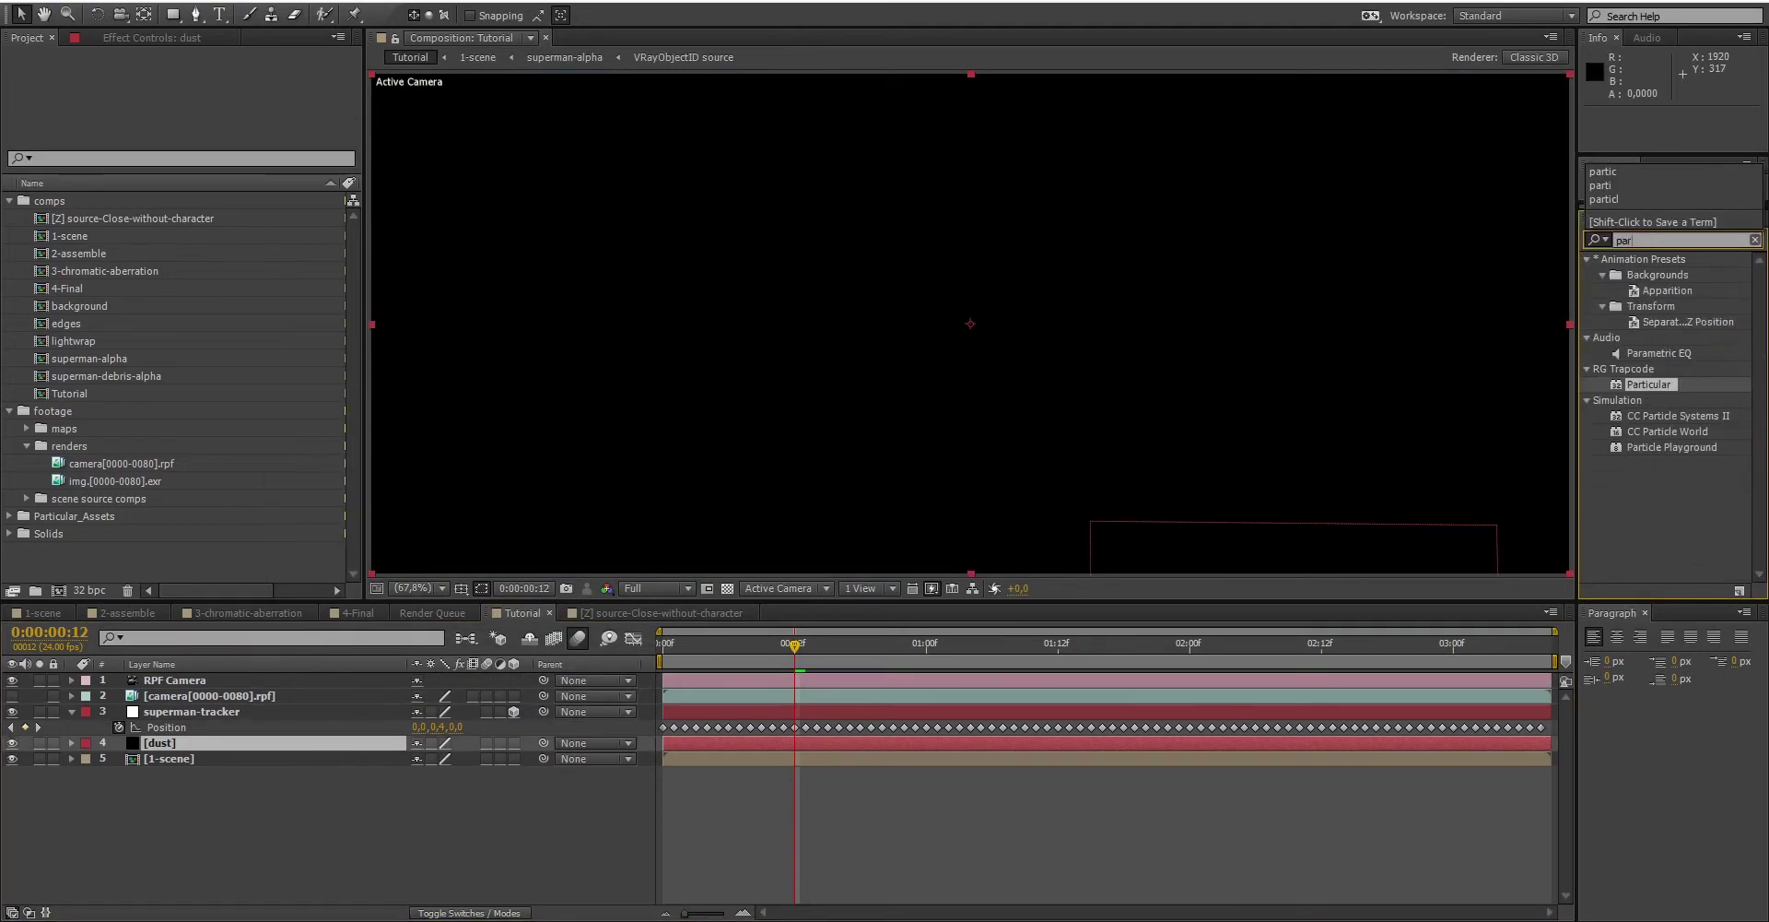
{"action": "double_click", "coordinate": [1659, 273]}
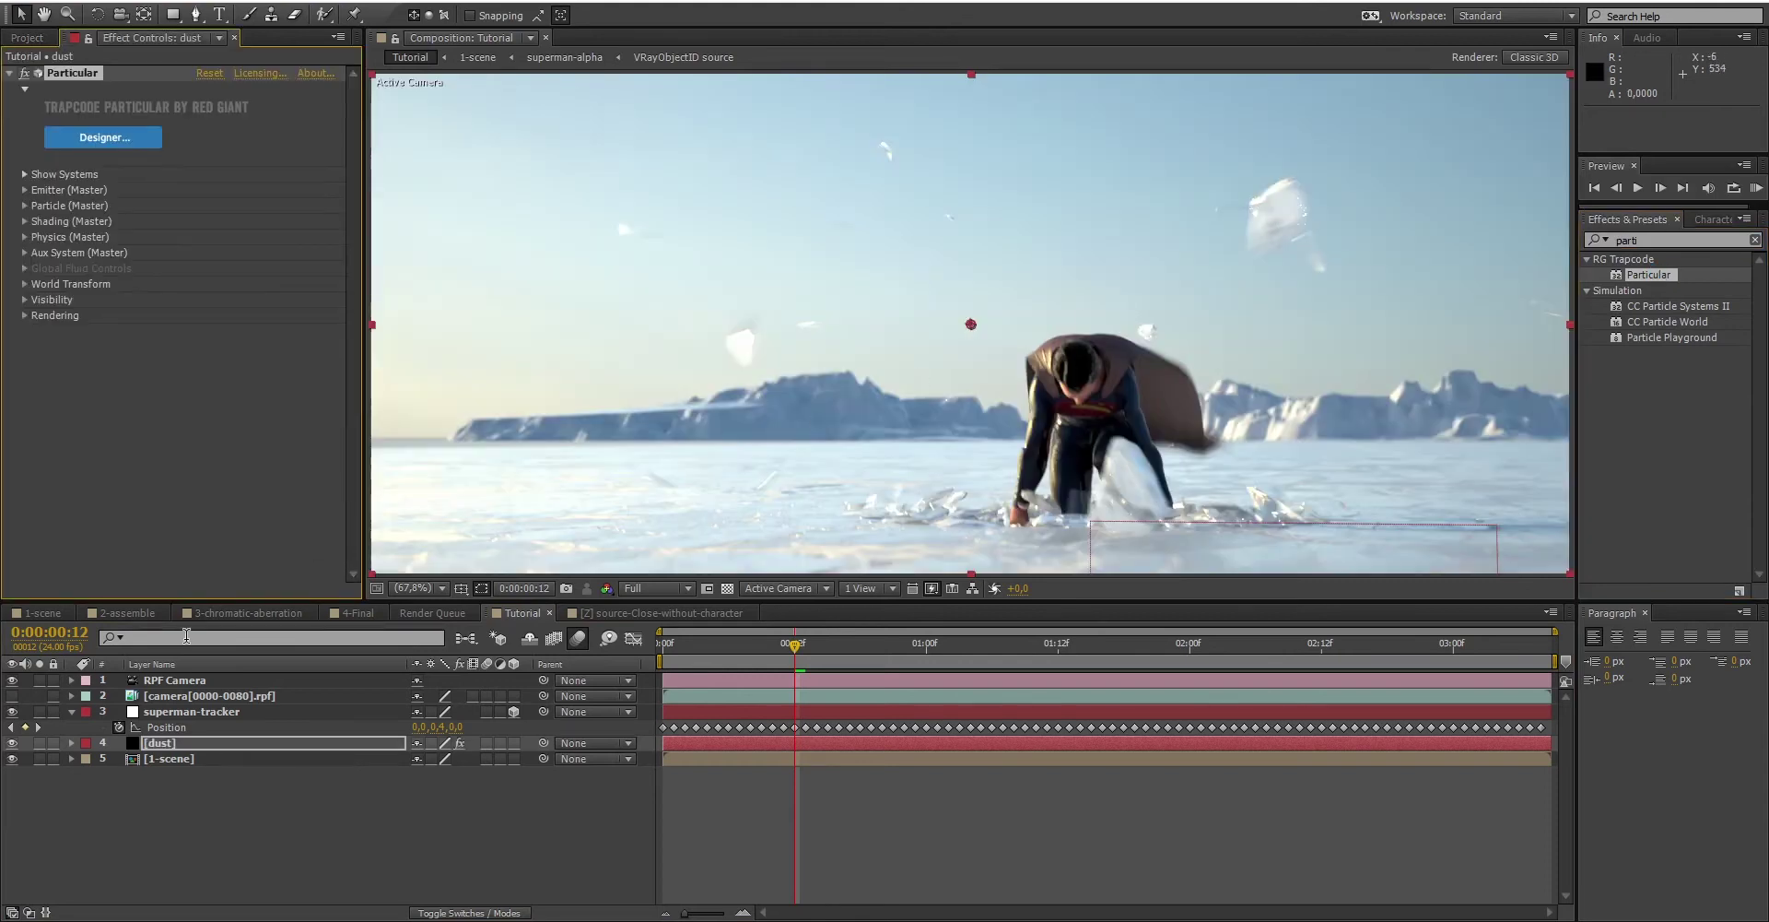
Step: Pickwhip Particular's Emitter Position expression to superman-tracker's Position
{"action": "left_click", "coordinate": [72, 742]}
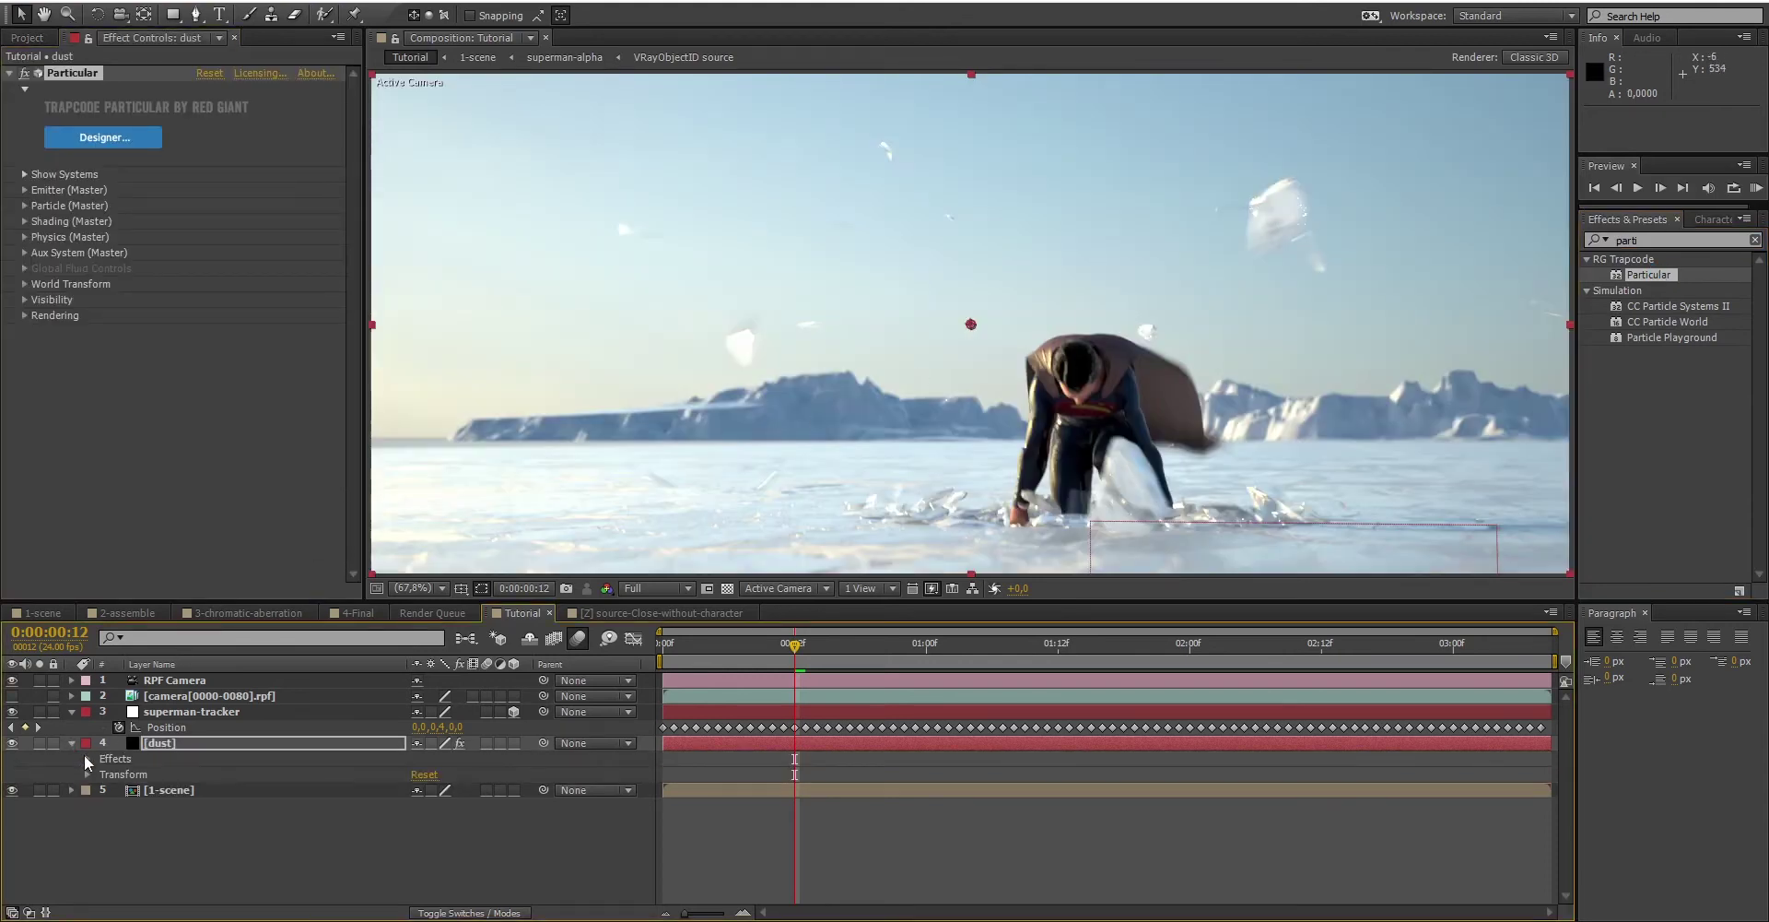
{"action": "left_click", "coordinate": [88, 757]}
{"action": "left_click", "coordinate": [102, 773]}
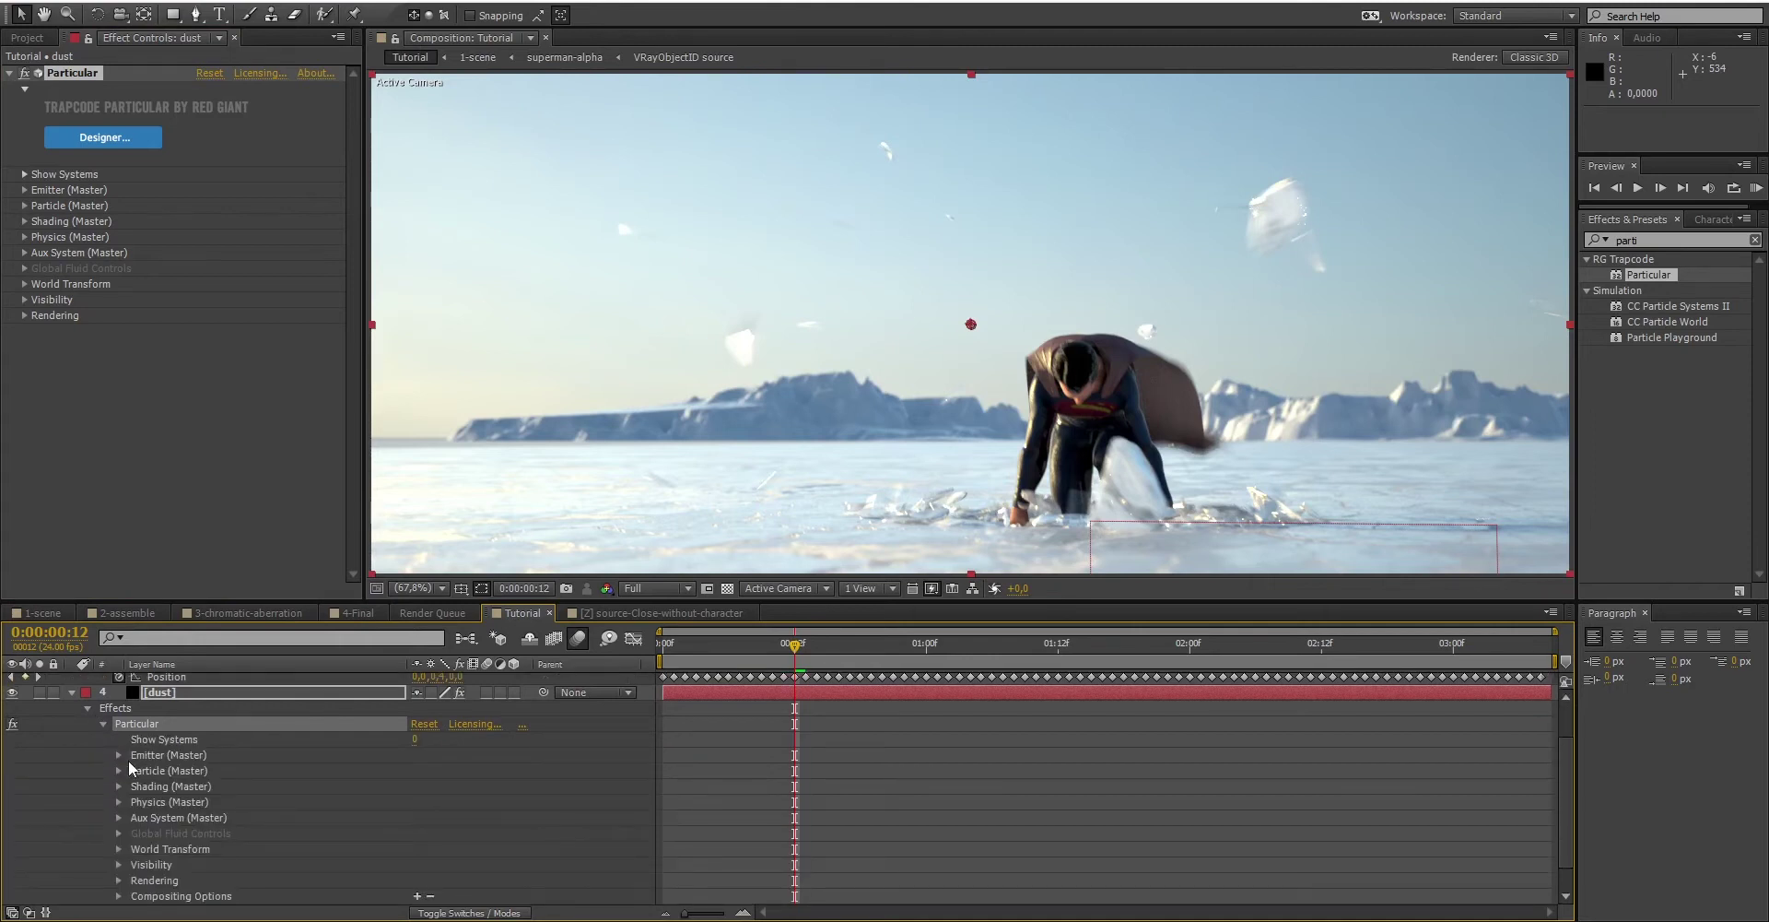
{"action": "left_click", "coordinate": [196, 712]}
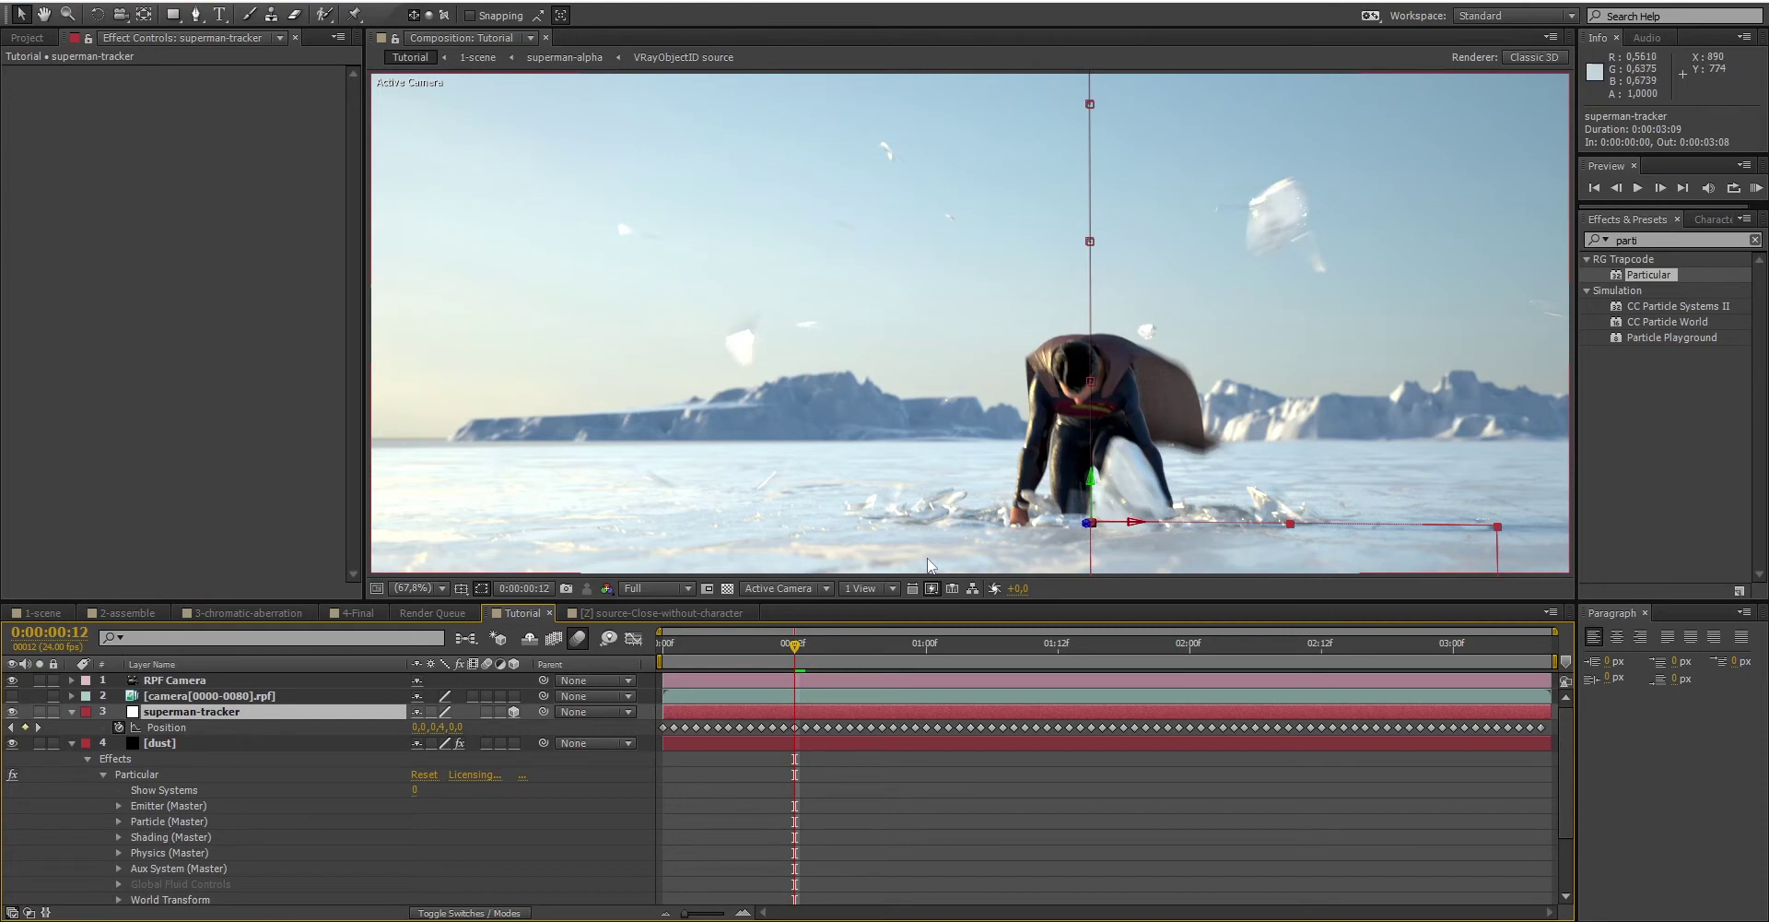
{"action": "left_click", "coordinate": [119, 805]}
{"action": "scroll", "coordinate": [138, 803], "scroll_direction": "down", "scroll_amount": 2}
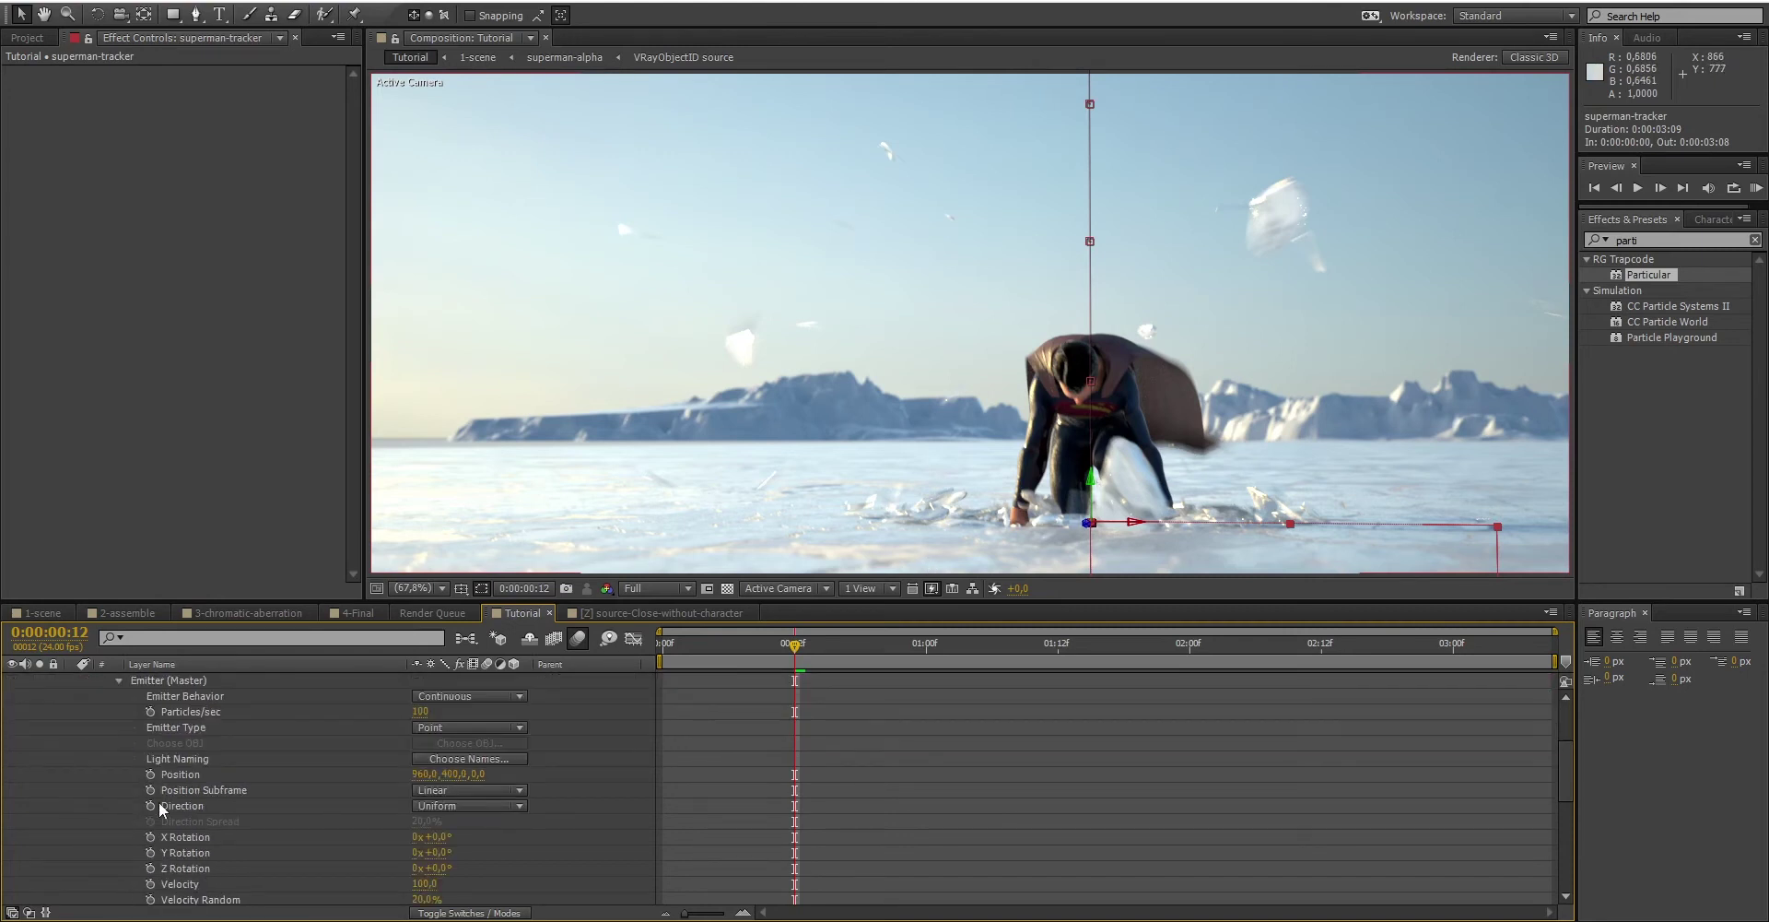
{"action": "scroll", "coordinate": [163, 801], "scroll_direction": "up", "scroll_amount": 2}
{"action": "left_click", "coordinate": [151, 899], "text": "alt"}
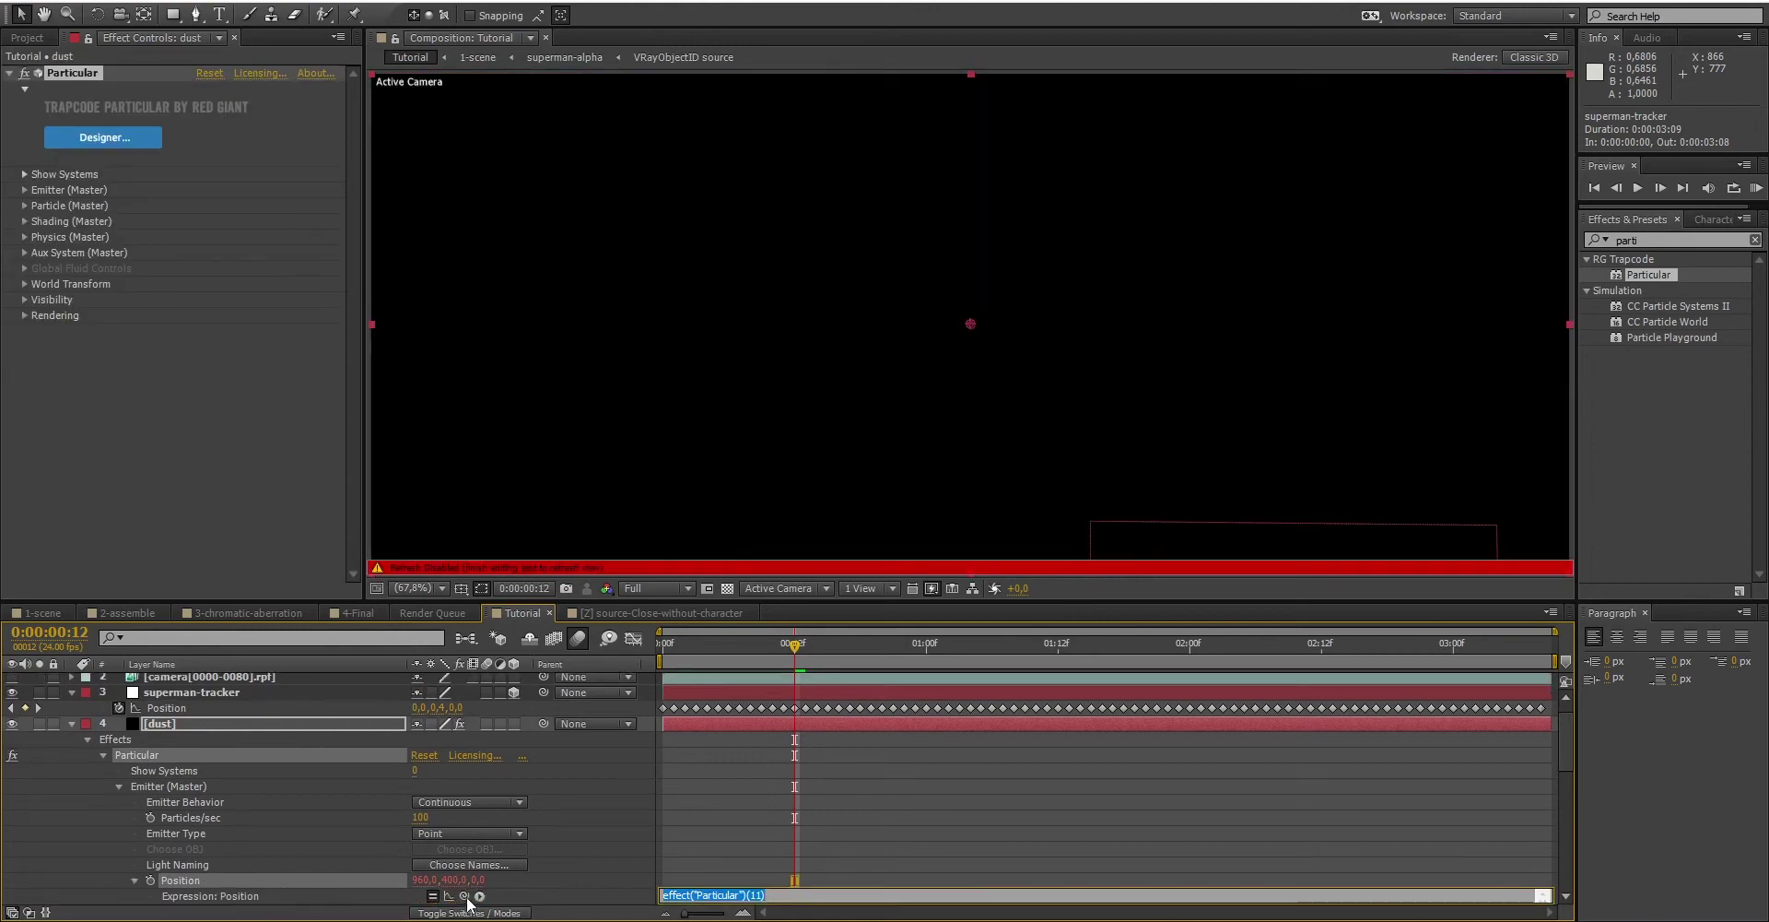
{"action": "left_click_drag", "start_coordinate": [464, 890], "coordinate": [217, 702]}
{"action": "left_click", "coordinate": [48, 803]}
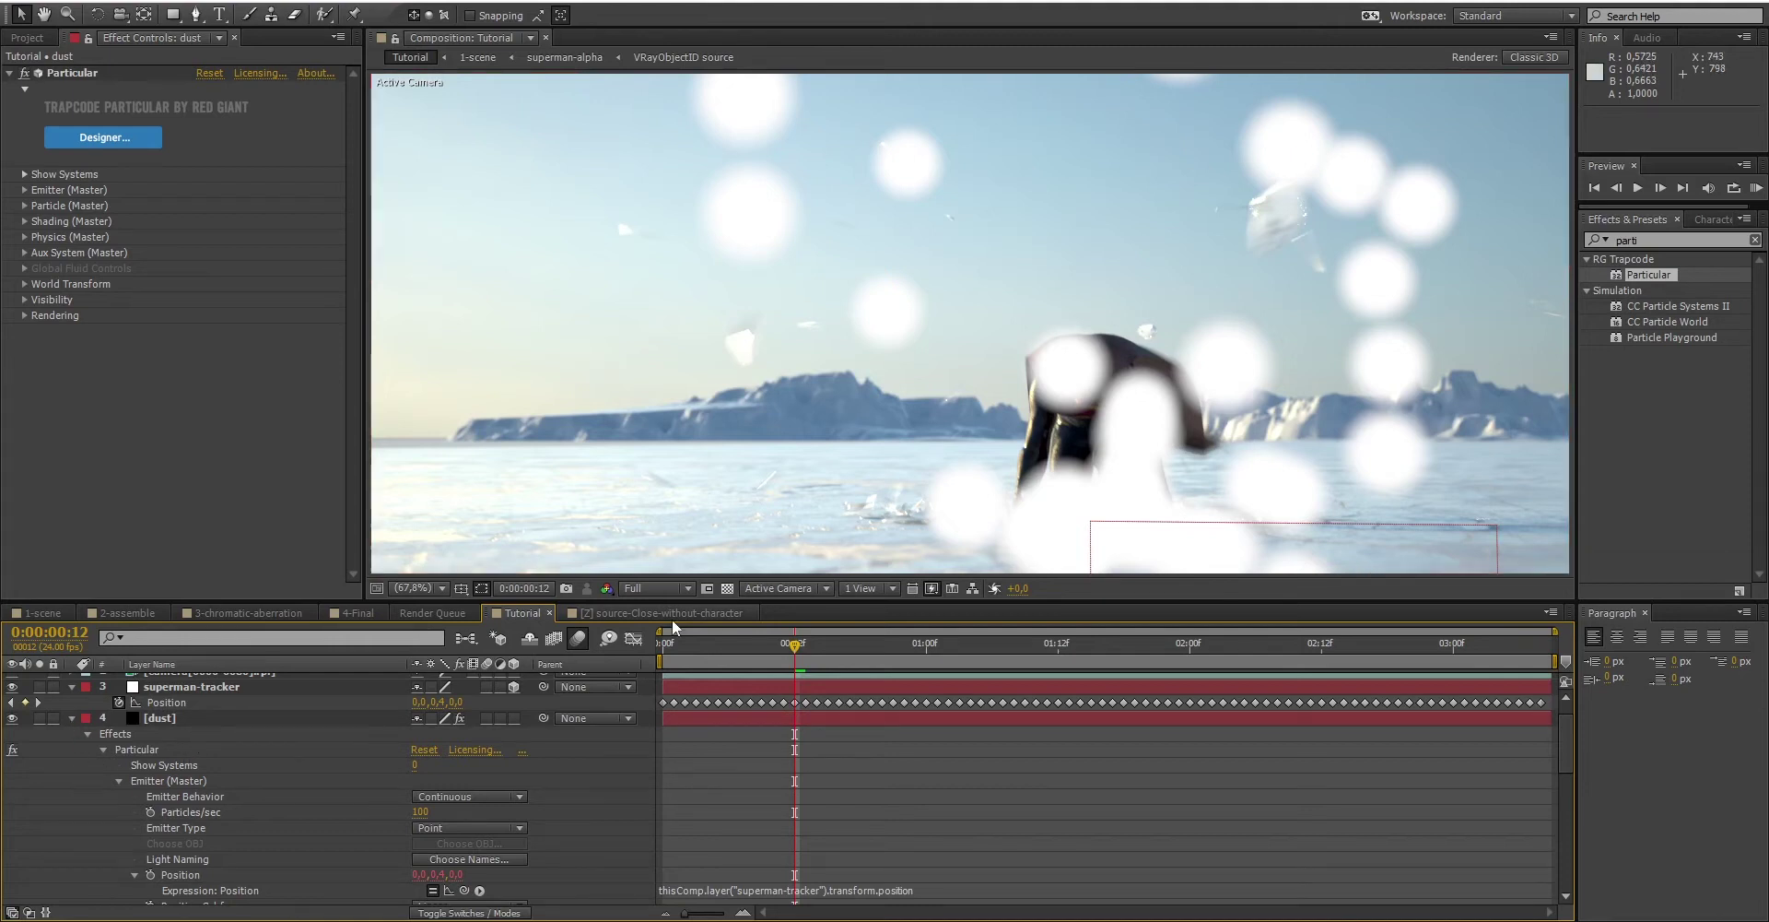
Step: Keyframe Particles/sec at 5000 on frame 7 and 0 on frame 14
{"action": "left_click_drag", "start_coordinate": [761, 645], "coordinate": [740, 653]}
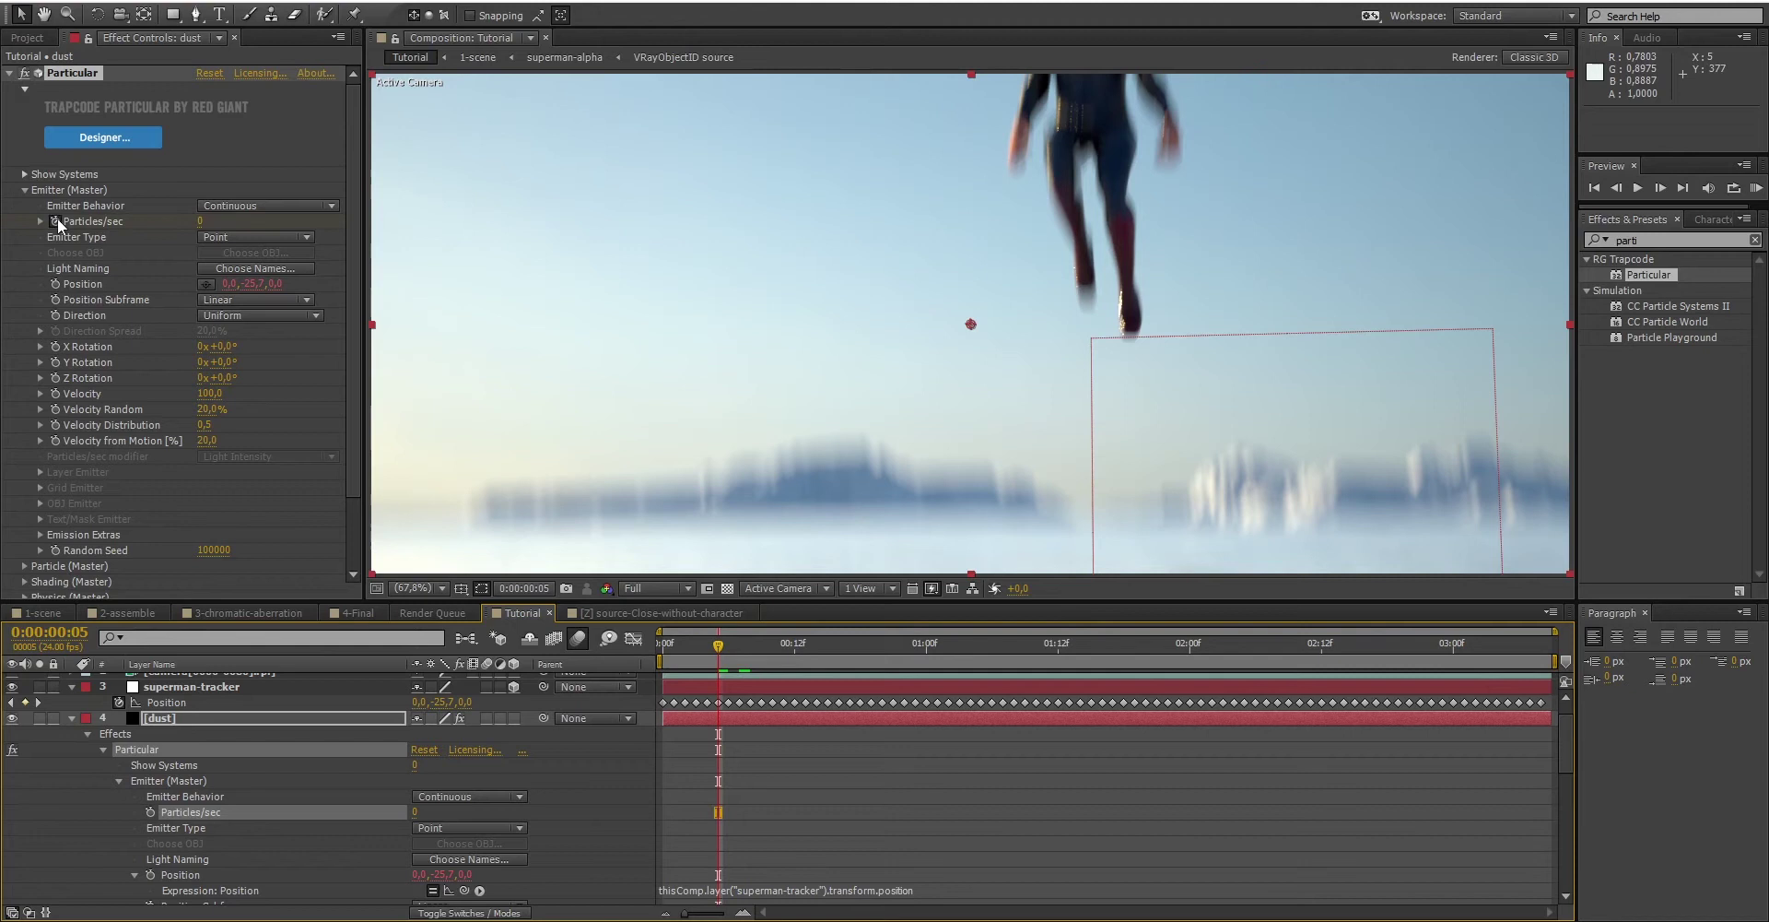
{"action": "left_click_drag", "start_coordinate": [722, 650], "coordinate": [740, 652]}
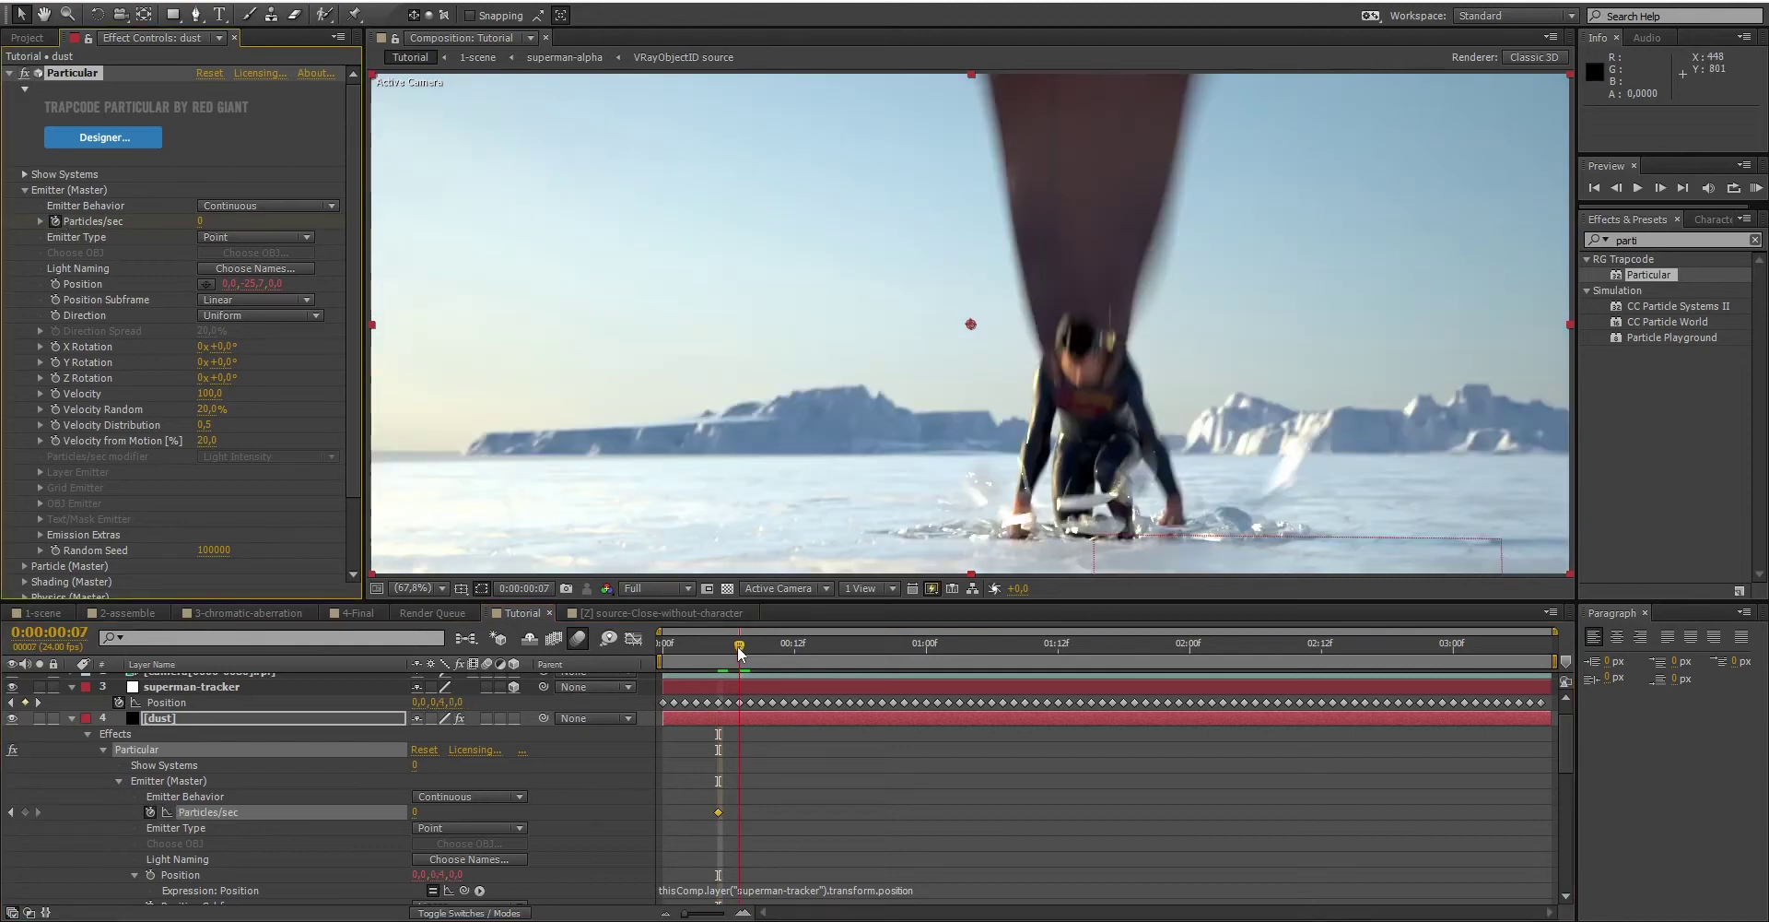
{"action": "left_click", "coordinate": [200, 221]}
{"action": "type", "text": "5"}
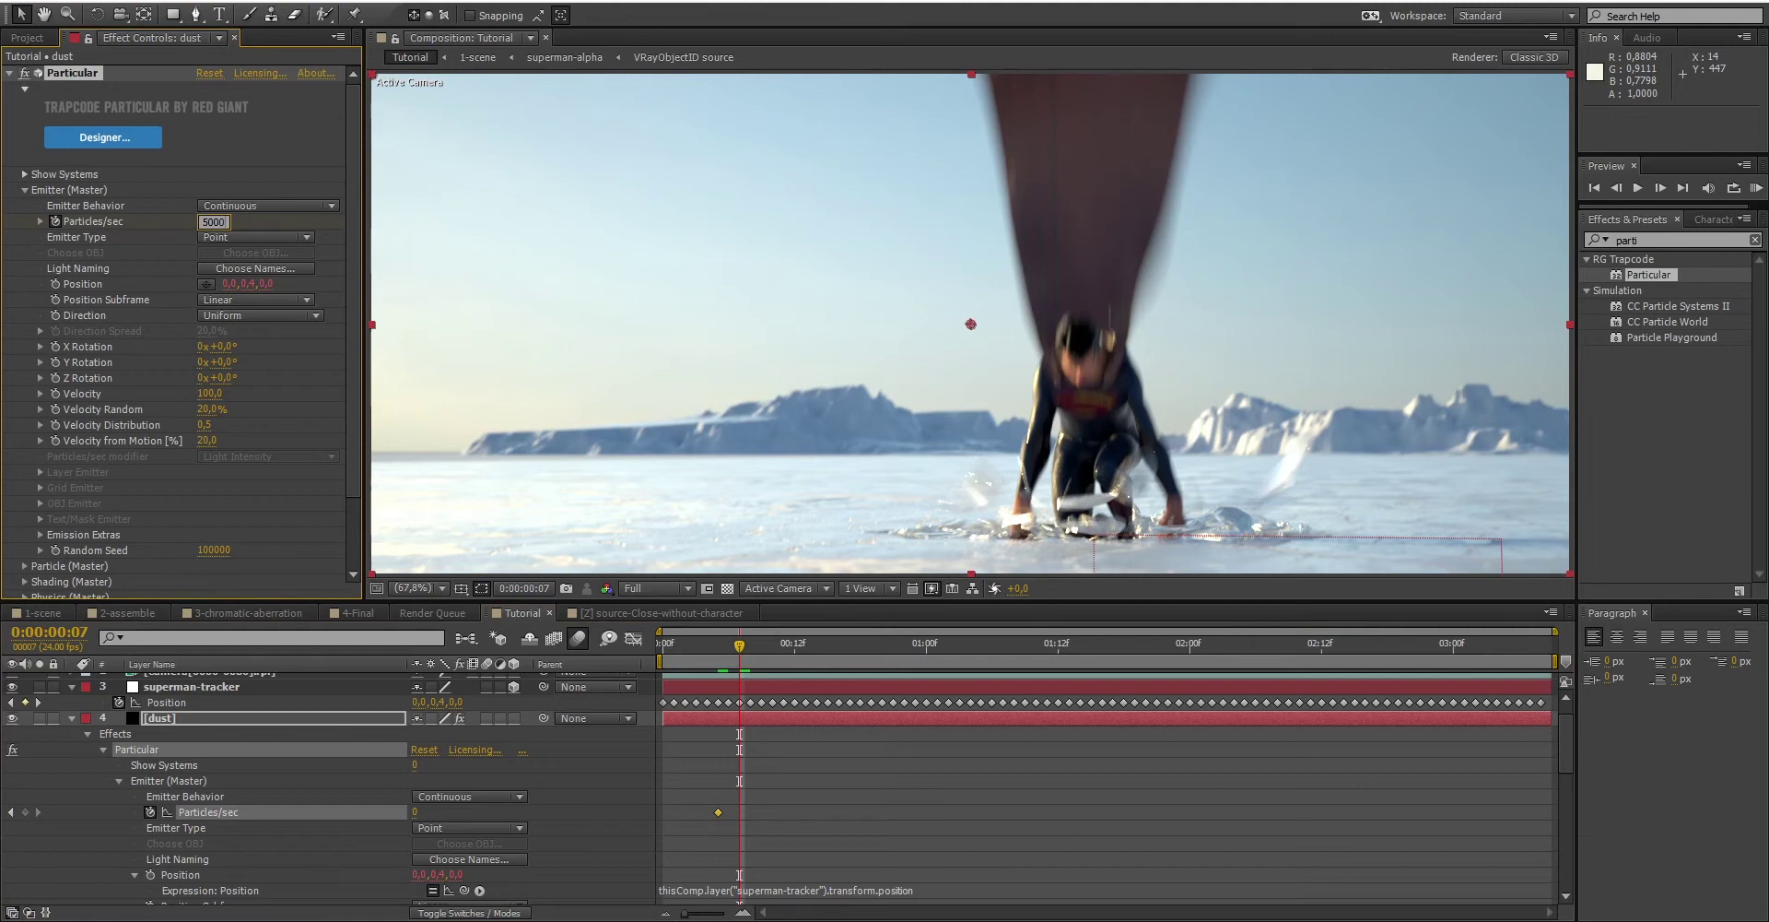
{"action": "type", "text": "000"}
{"action": "key", "text": "Return"}
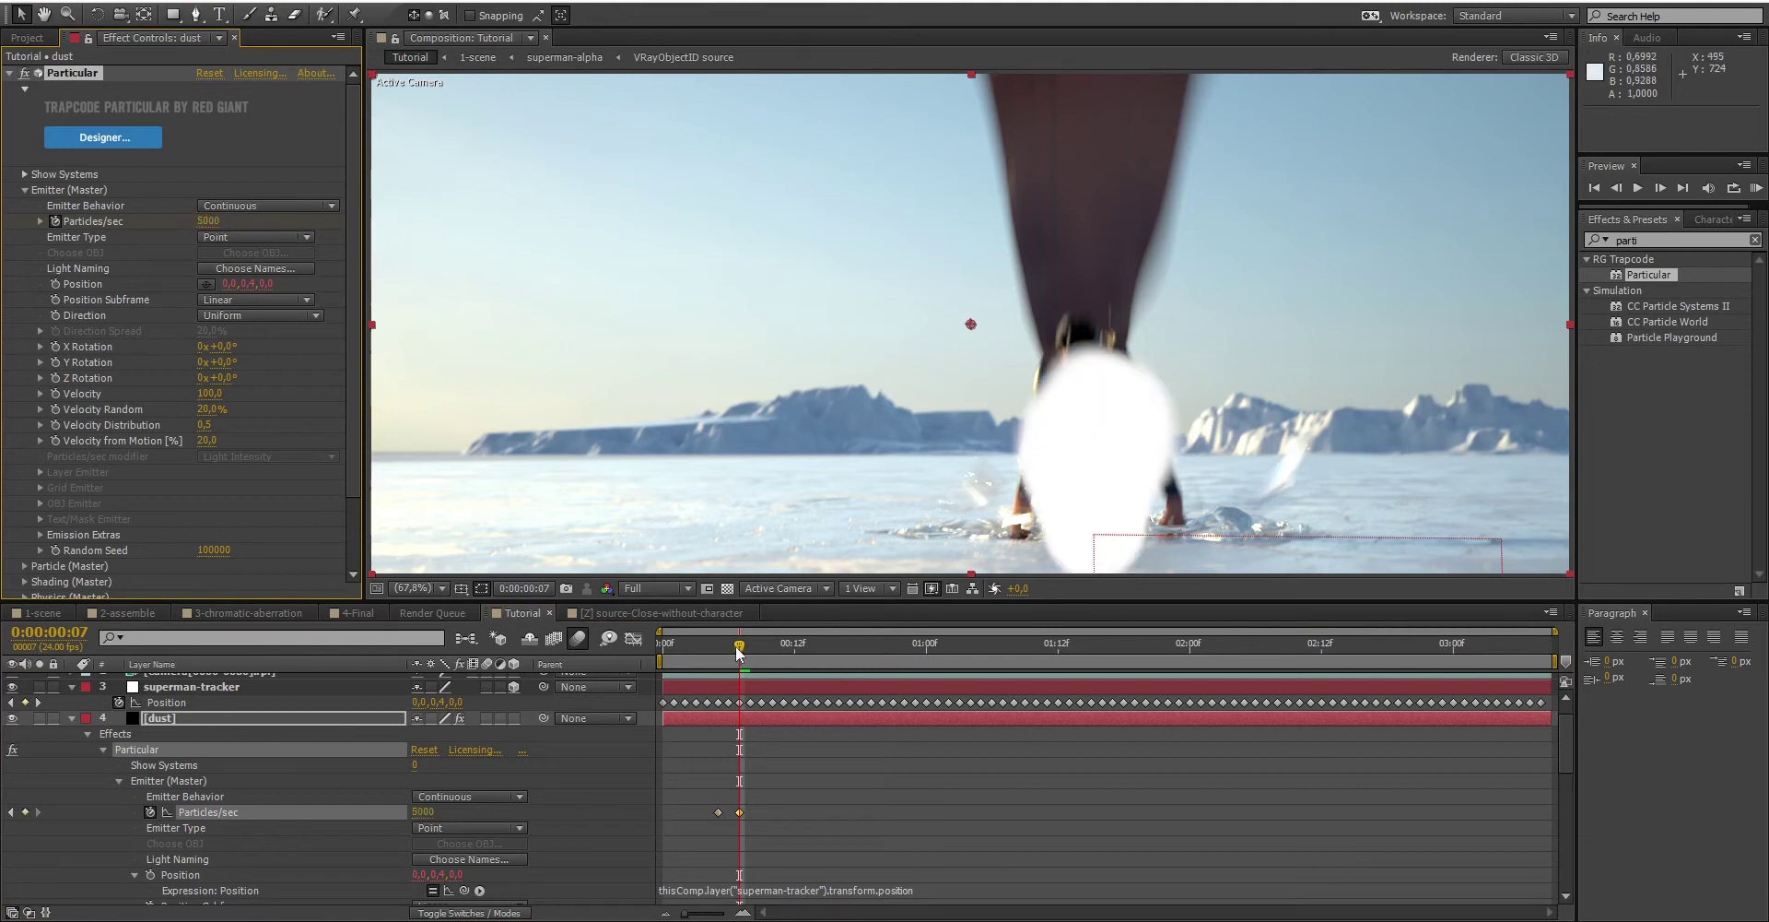
{"action": "left_click_drag", "start_coordinate": [739, 652], "coordinate": [820, 661]}
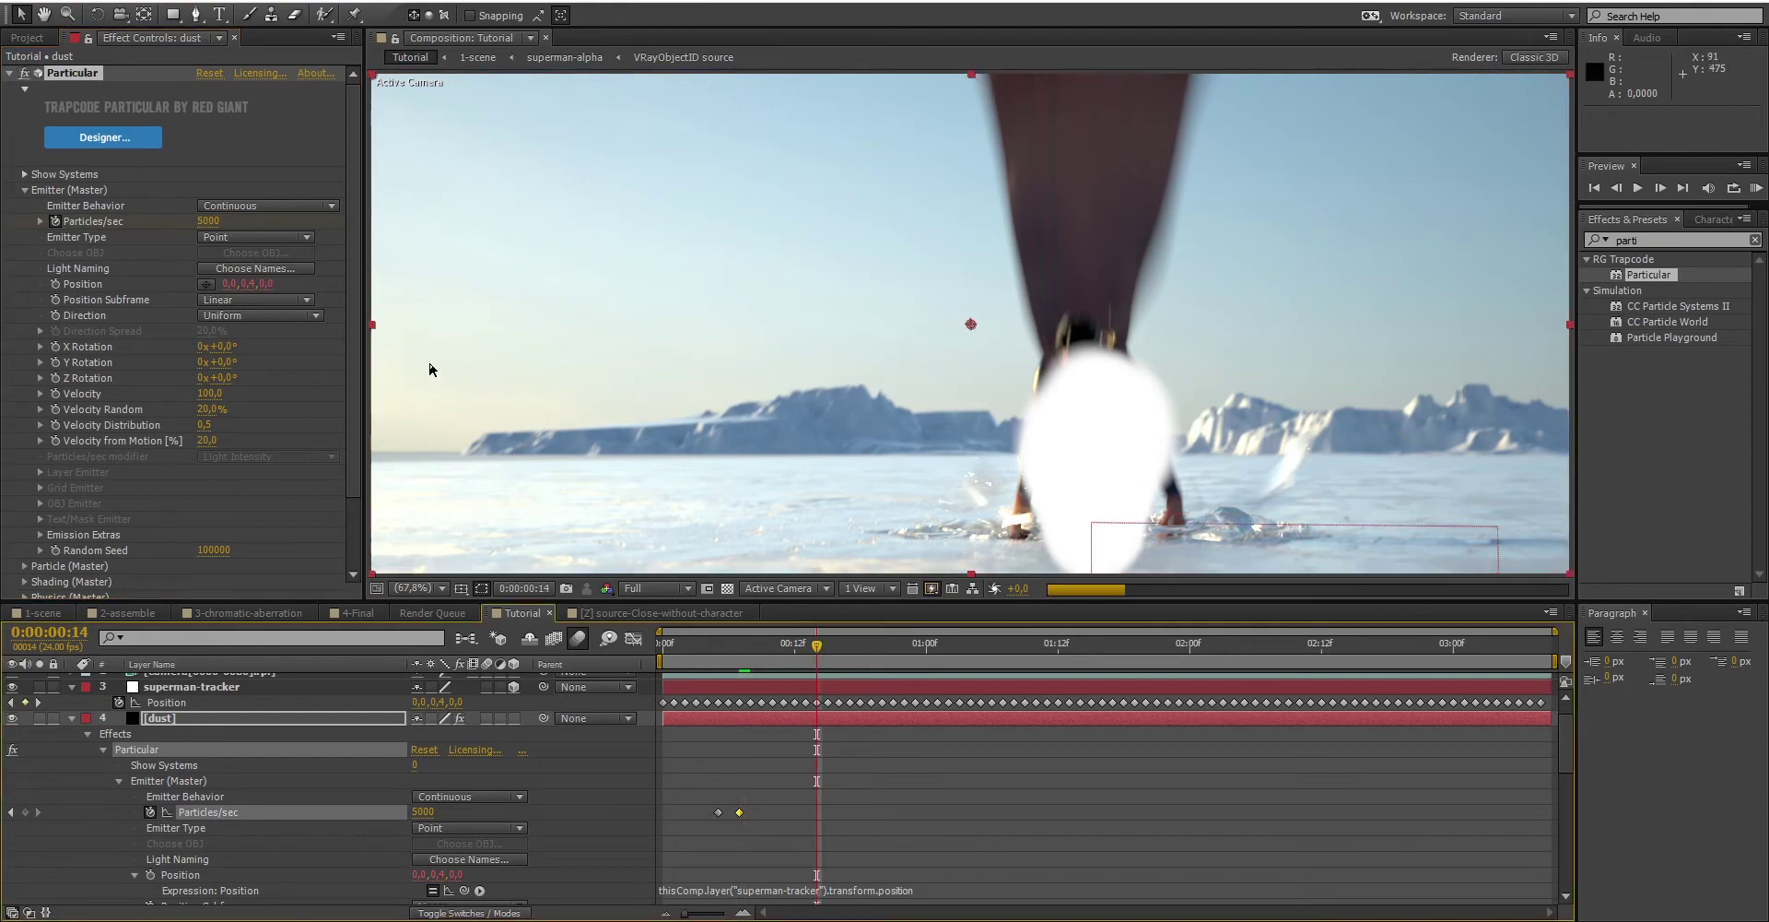
{"action": "left_click", "coordinate": [212, 221]}
{"action": "type", "text": "0"}
{"action": "key", "text": "Return"}
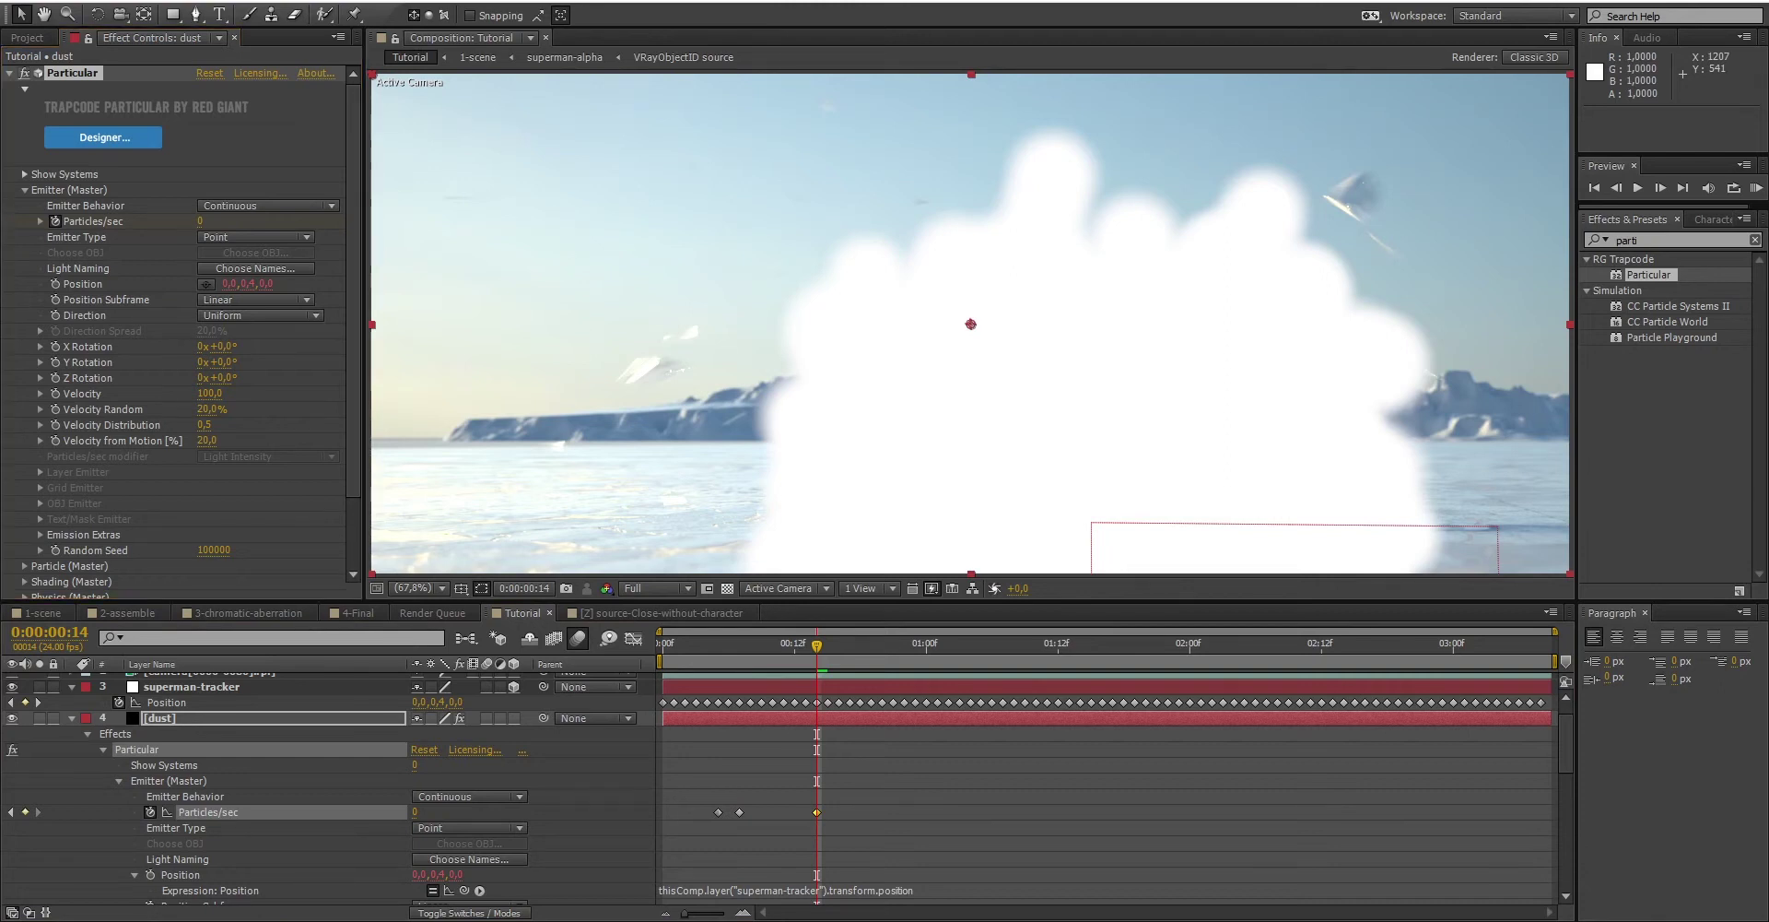
Step: Solo the dust layer and set particle Life 0.3 with Life Random 100
{"action": "left_click", "coordinate": [39, 718]}
{"action": "left_click_drag", "start_coordinate": [719, 645], "coordinate": [784, 663]}
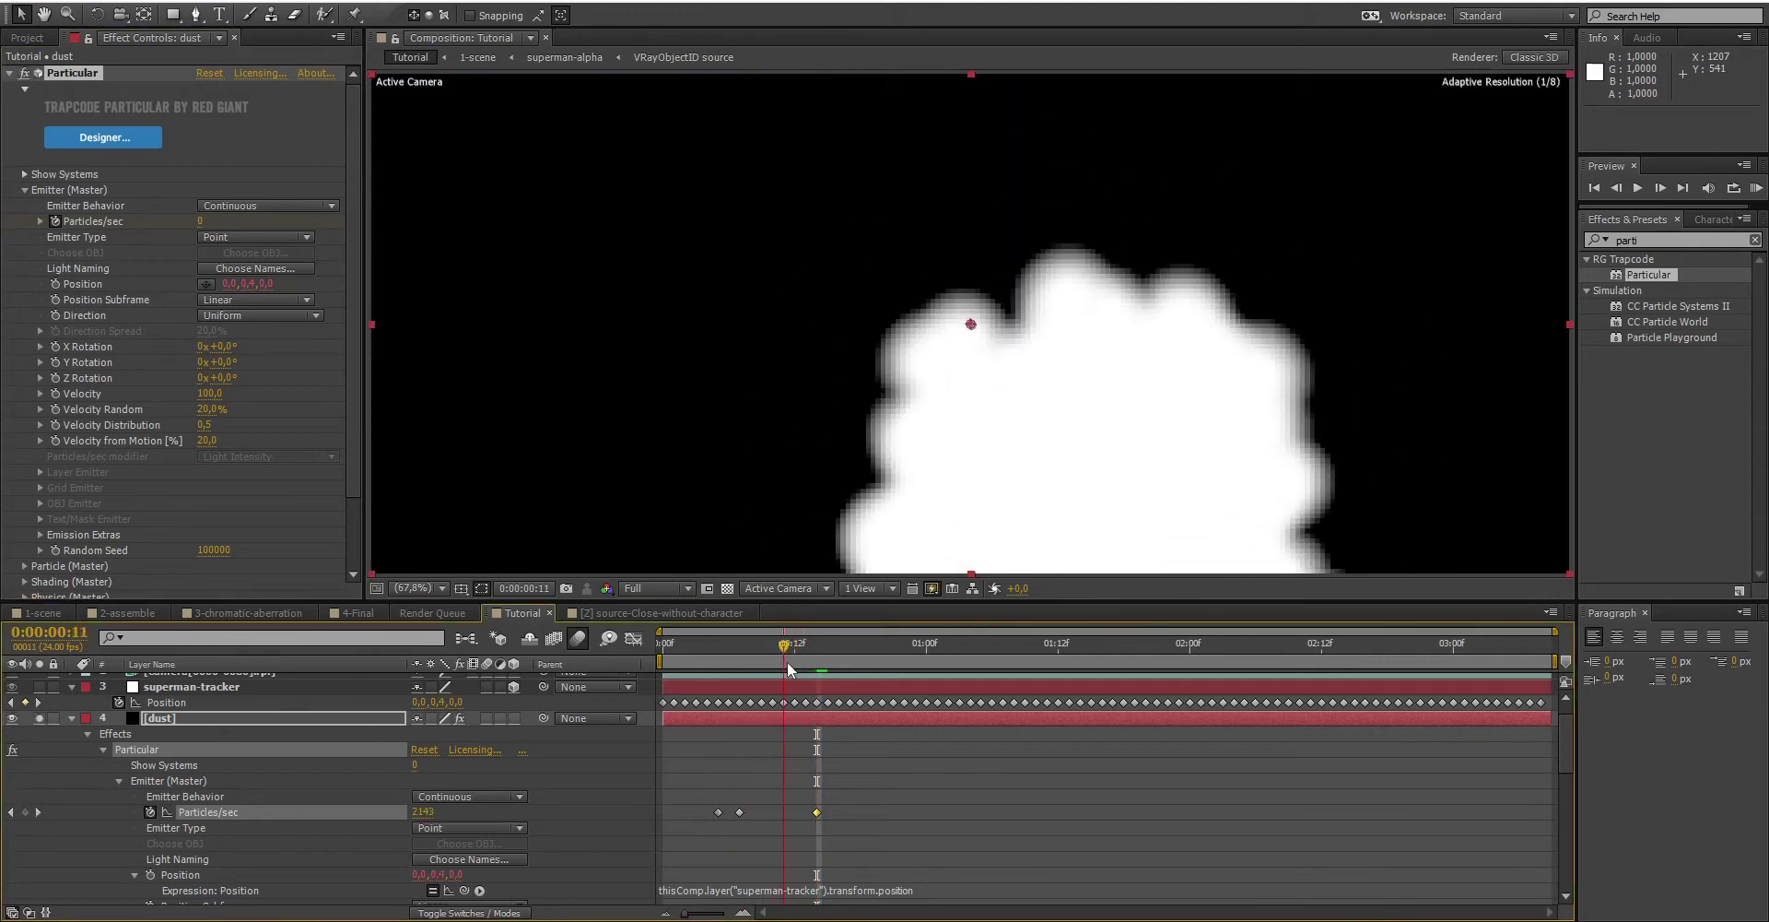
{"action": "left_click", "coordinate": [72, 718]}
{"action": "scroll", "coordinate": [63, 339], "scroll_direction": "down", "scroll_amount": 2}
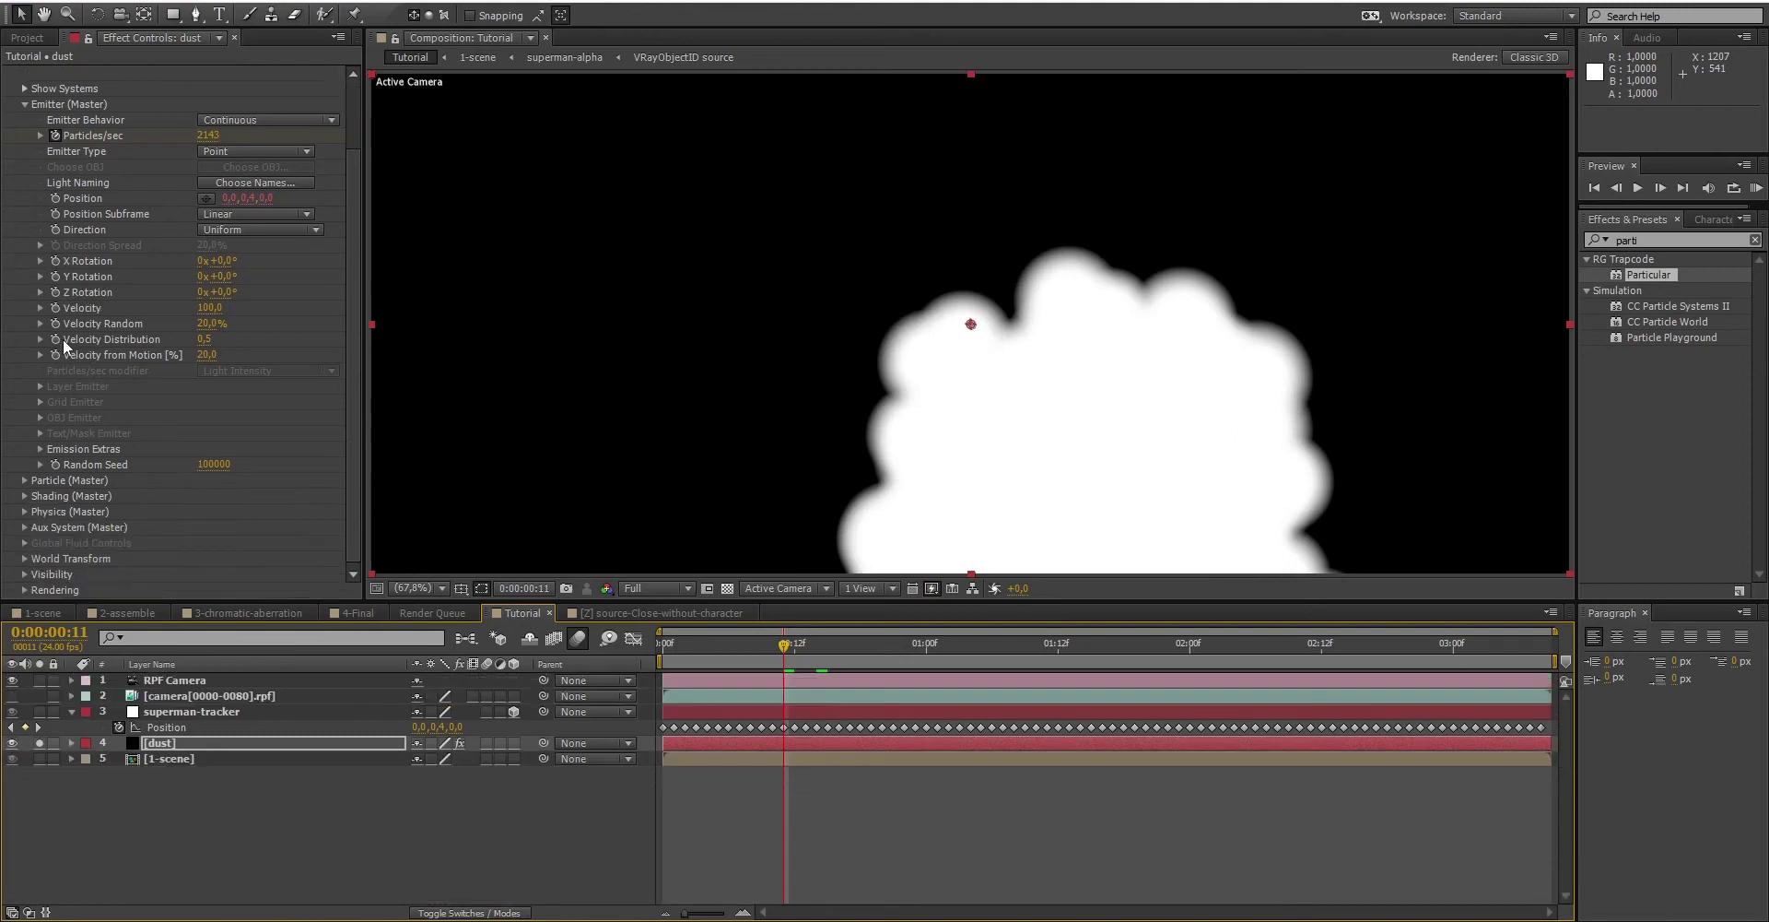
{"action": "left_click", "coordinate": [25, 480]}
{"action": "scroll", "coordinate": [210, 287], "scroll_direction": "down", "scroll_amount": 6}
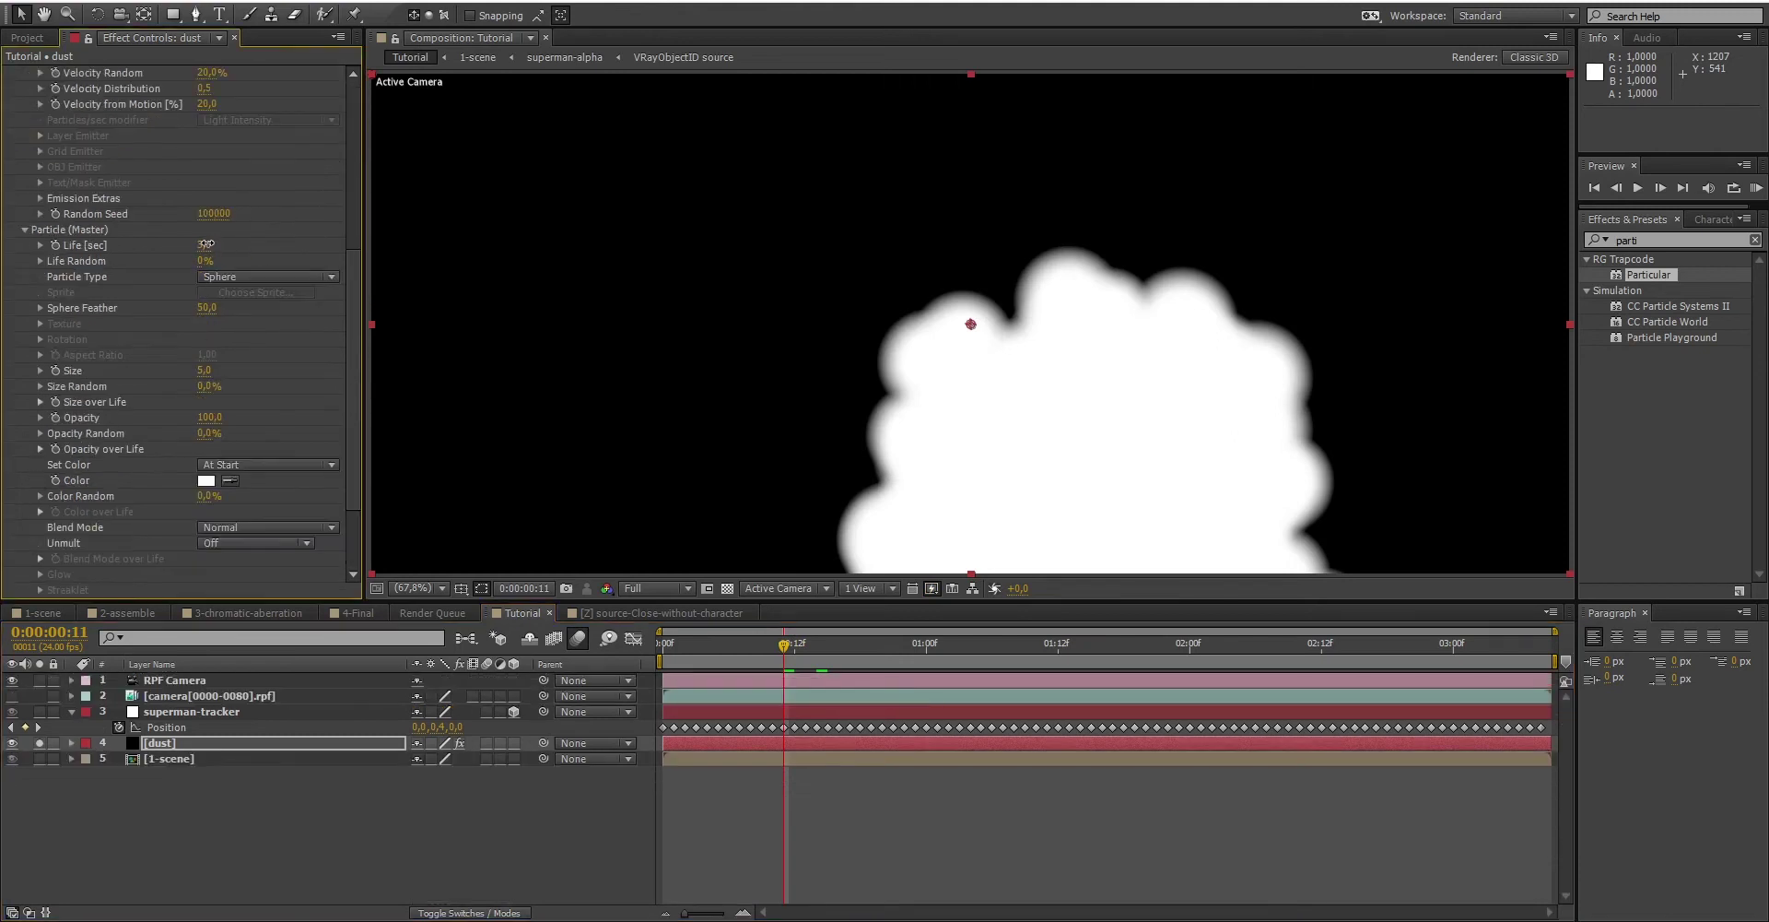
{"action": "left_click", "coordinate": [206, 245]}
{"action": "left_click", "coordinate": [204, 261]}
{"action": "type", "text": "100"}
{"action": "key", "text": "Return"}
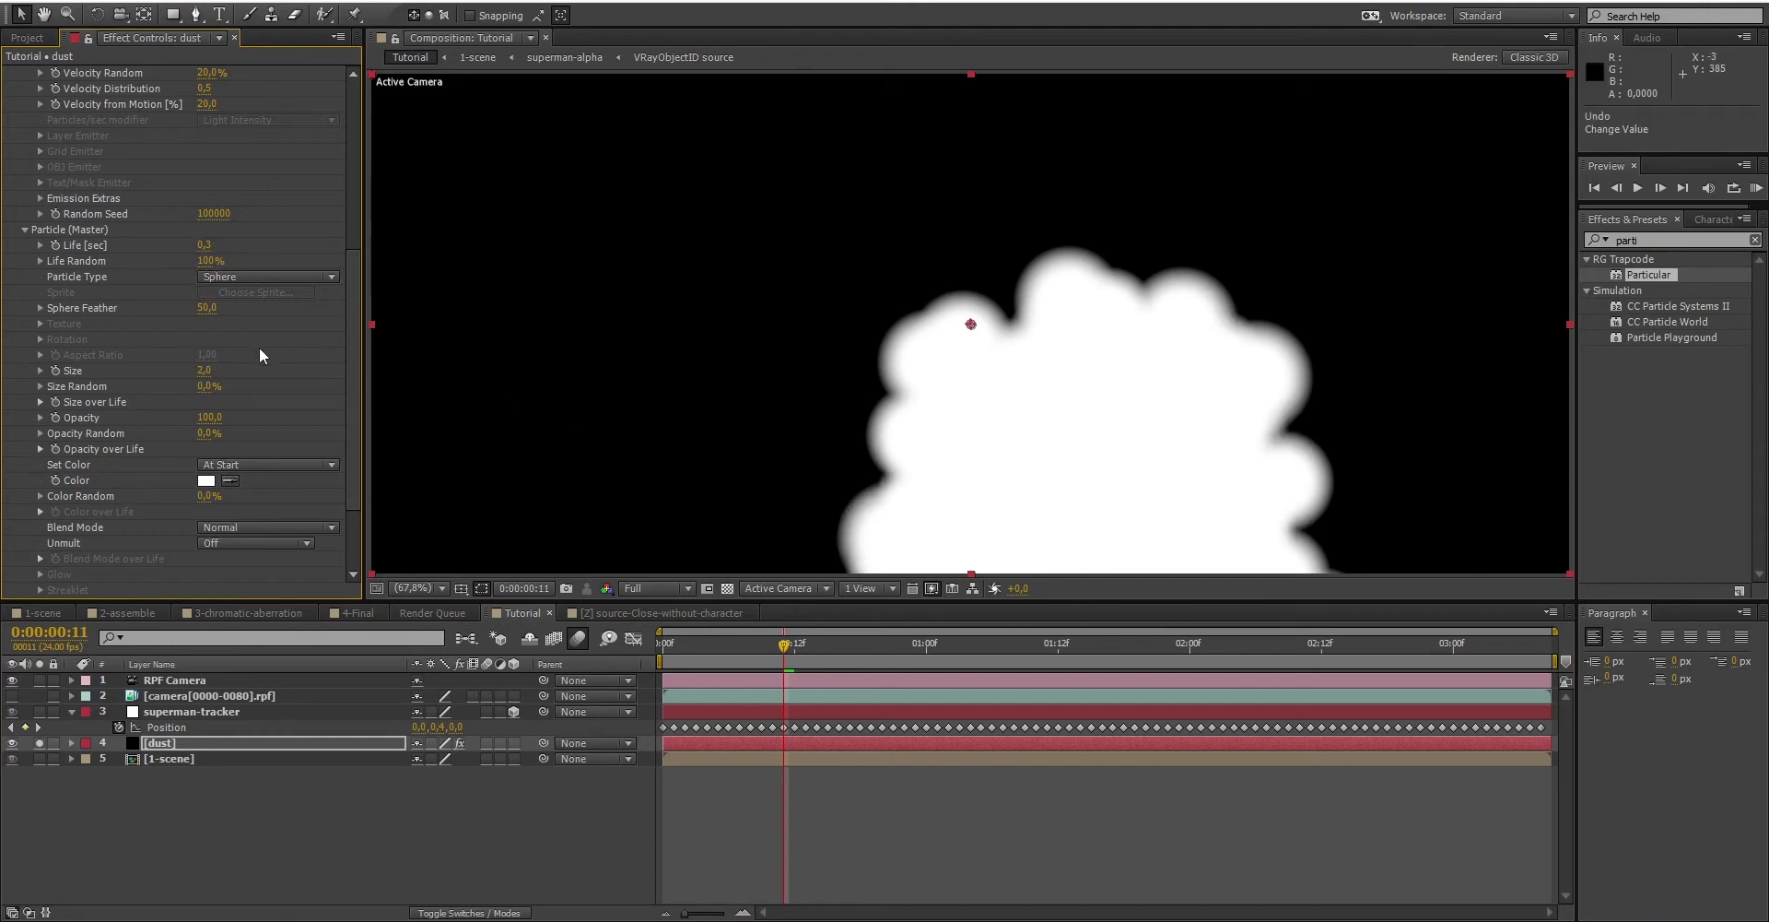
Step: Set Size Random 10, Opacity Random 30 and particle Opacity 15
{"action": "left_click", "coordinate": [208, 387]}
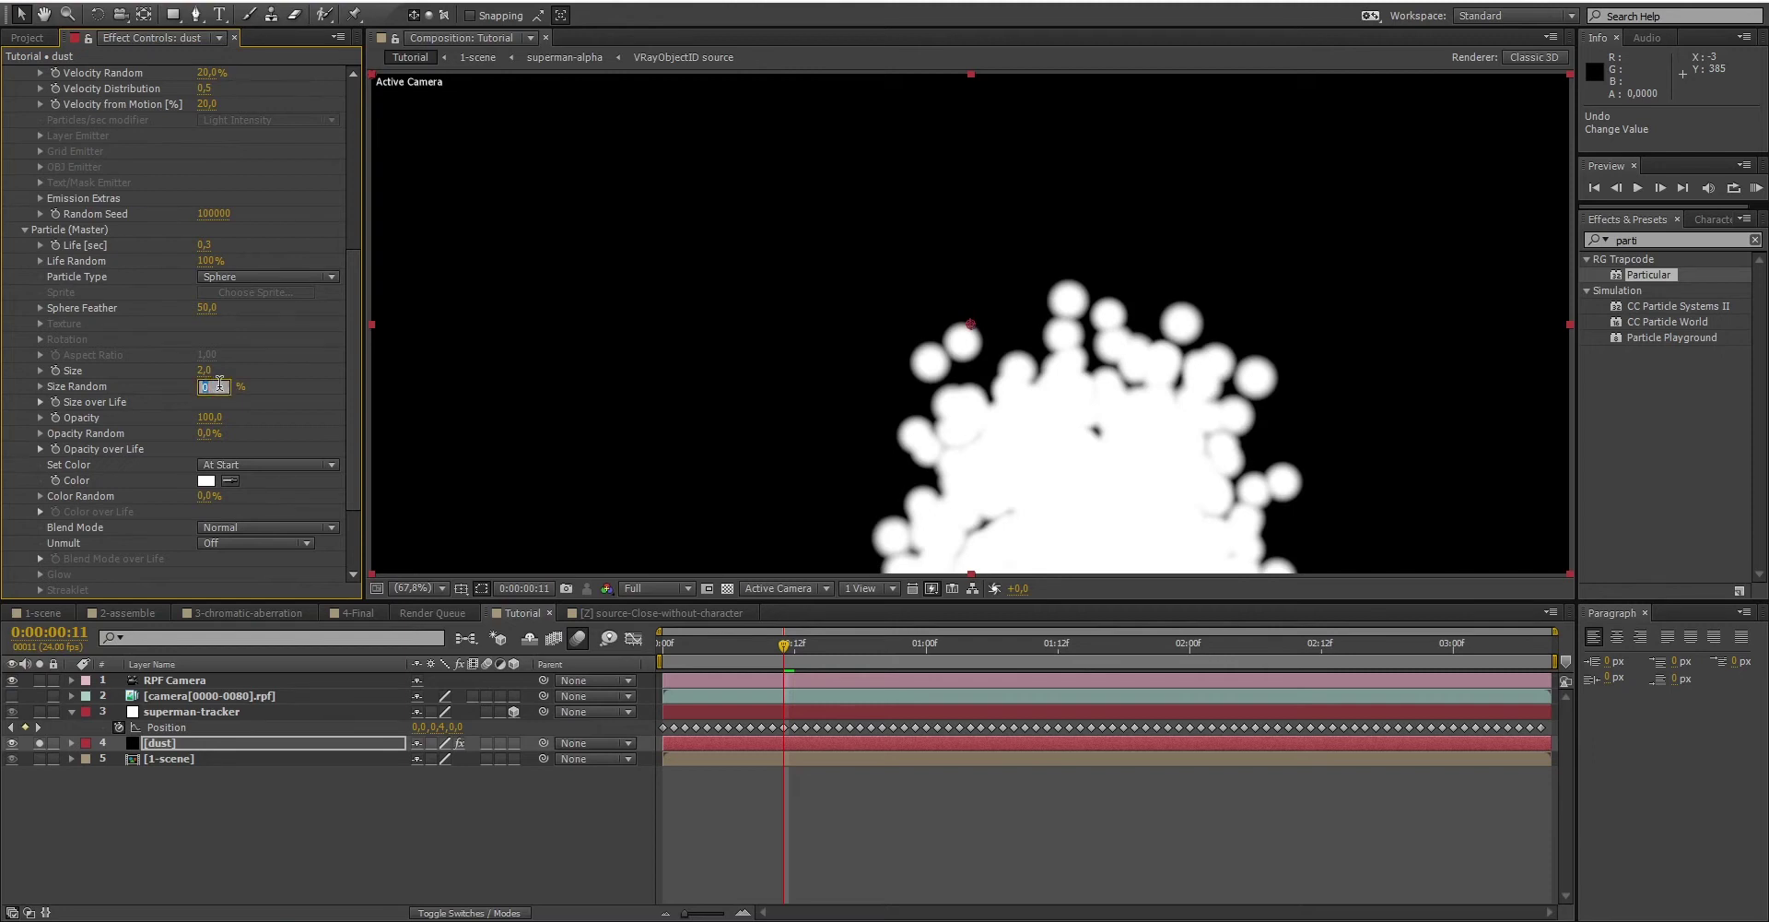
{"action": "type", "text": "10"}
{"action": "key", "text": "Return"}
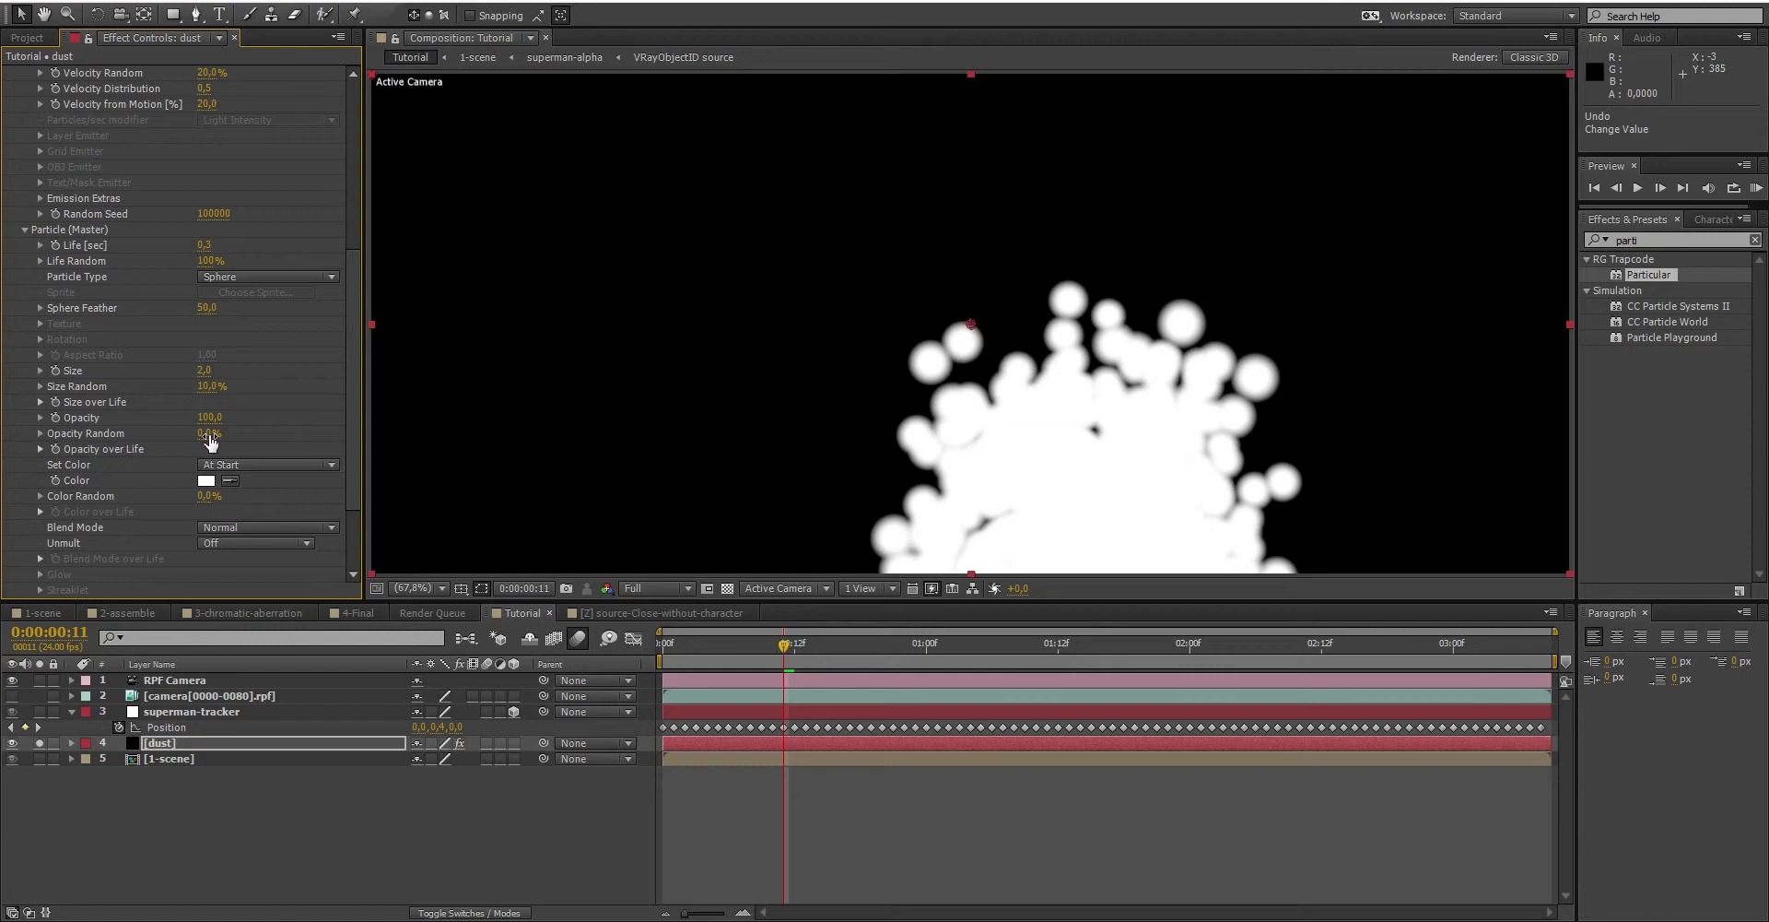
{"action": "left_click", "coordinate": [208, 433]}
{"action": "type", "text": "30"}
{"action": "left_click", "coordinate": [207, 416]}
{"action": "type", "text": "15"}
{"action": "key", "text": "Return"}
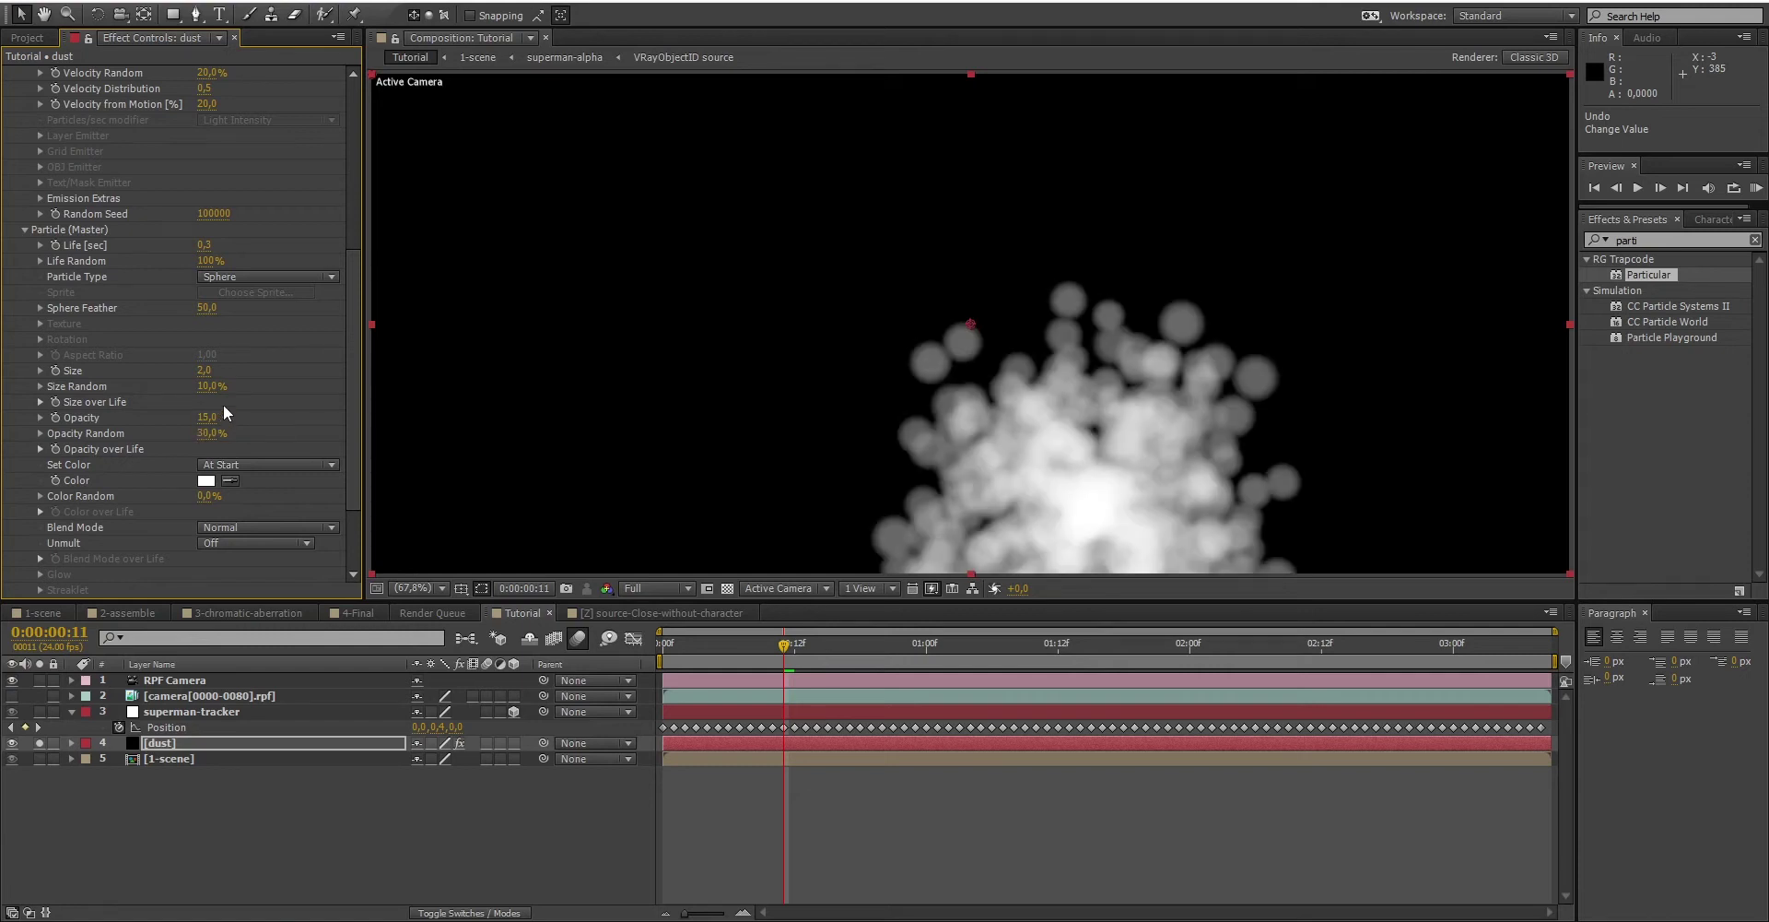
Step: Apply descending Size over Life and Opacity over Life curves so particles shrink and fade
{"action": "left_click", "coordinate": [302, 488]}
{"action": "left_click", "coordinate": [40, 401]}
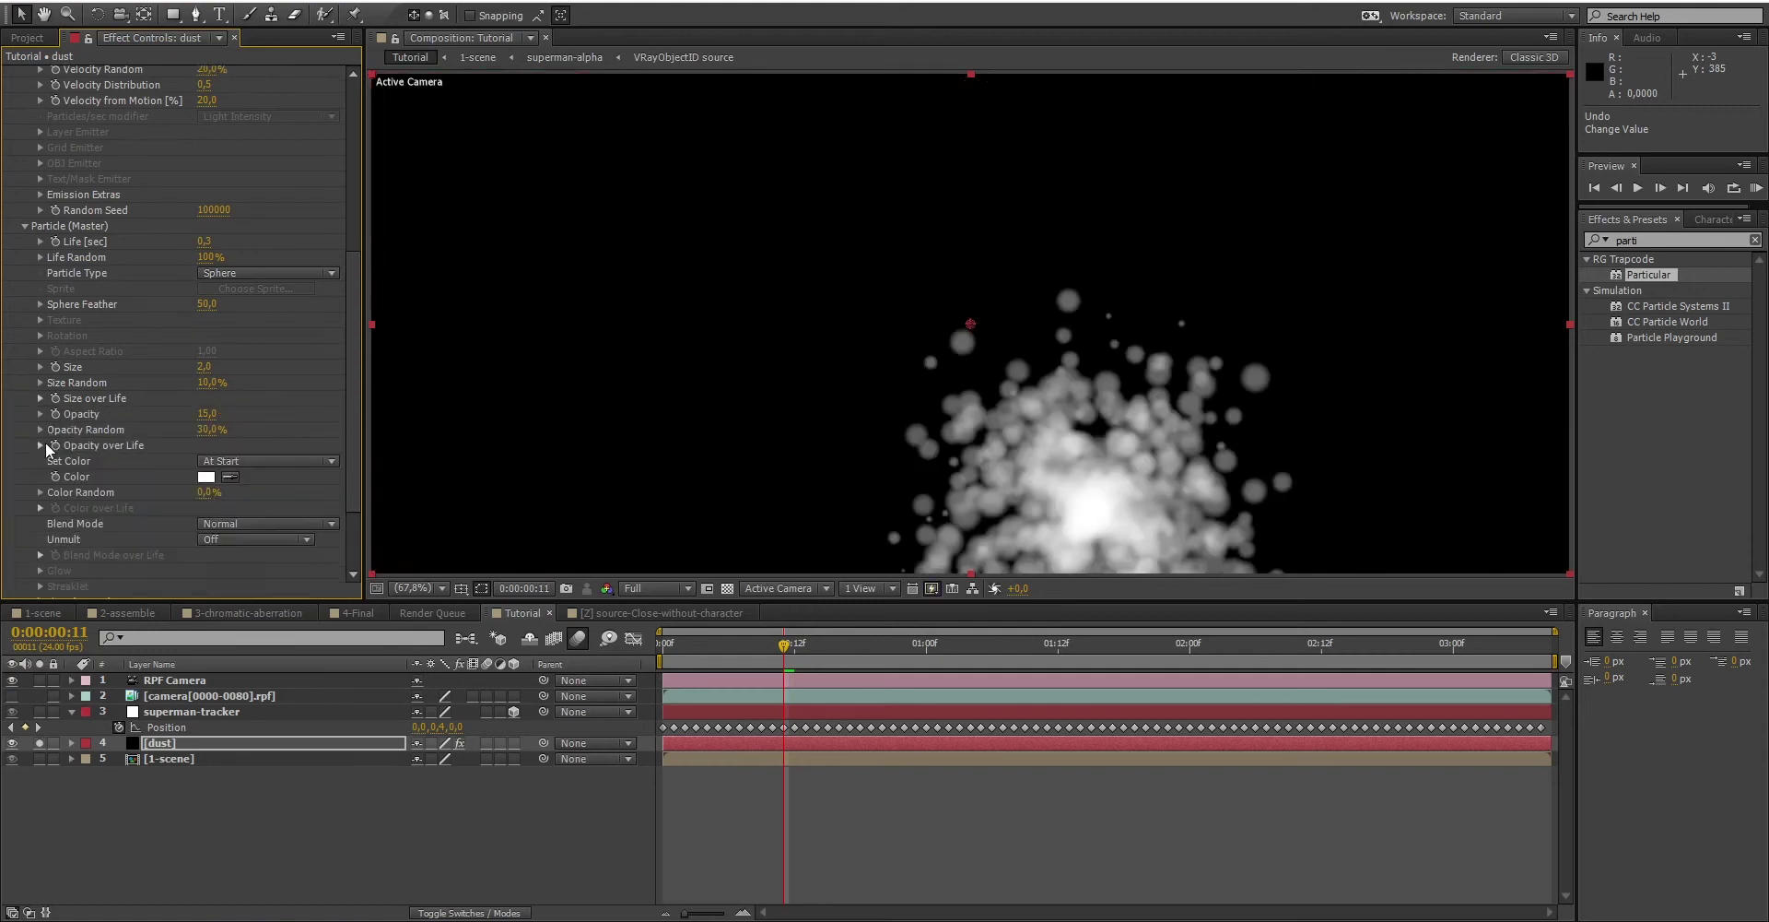
{"action": "left_click", "coordinate": [40, 445]}
{"action": "left_click", "coordinate": [304, 498]}
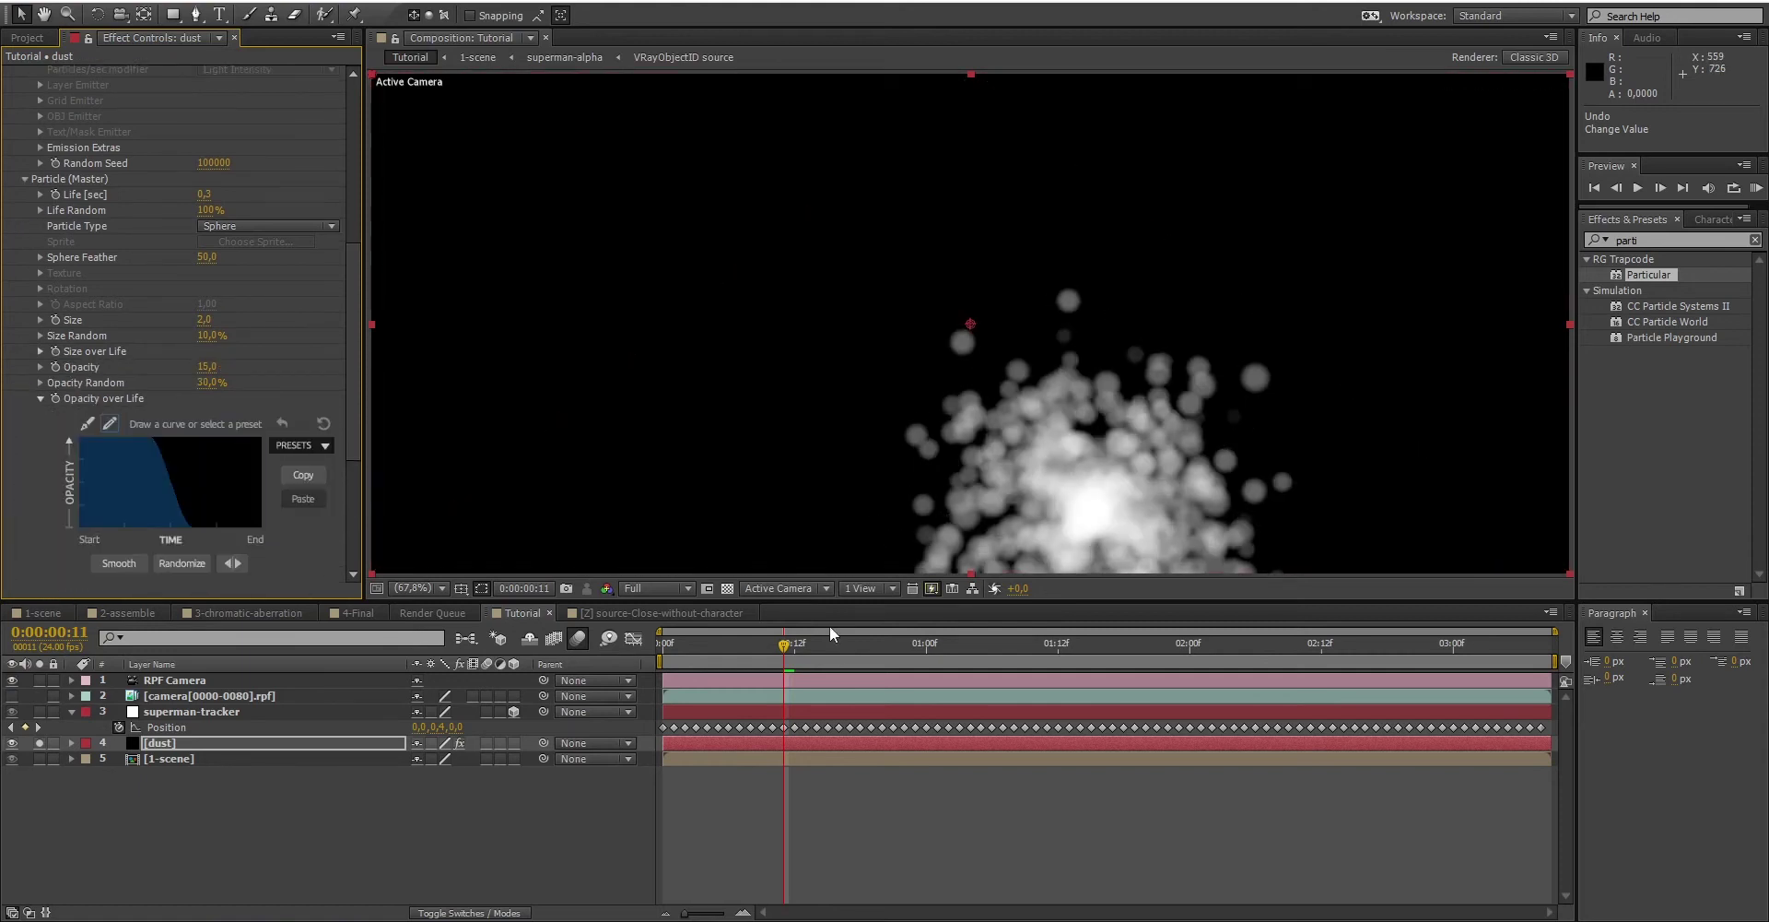
{"action": "left_click_drag", "start_coordinate": [776, 649], "coordinate": [822, 666]}
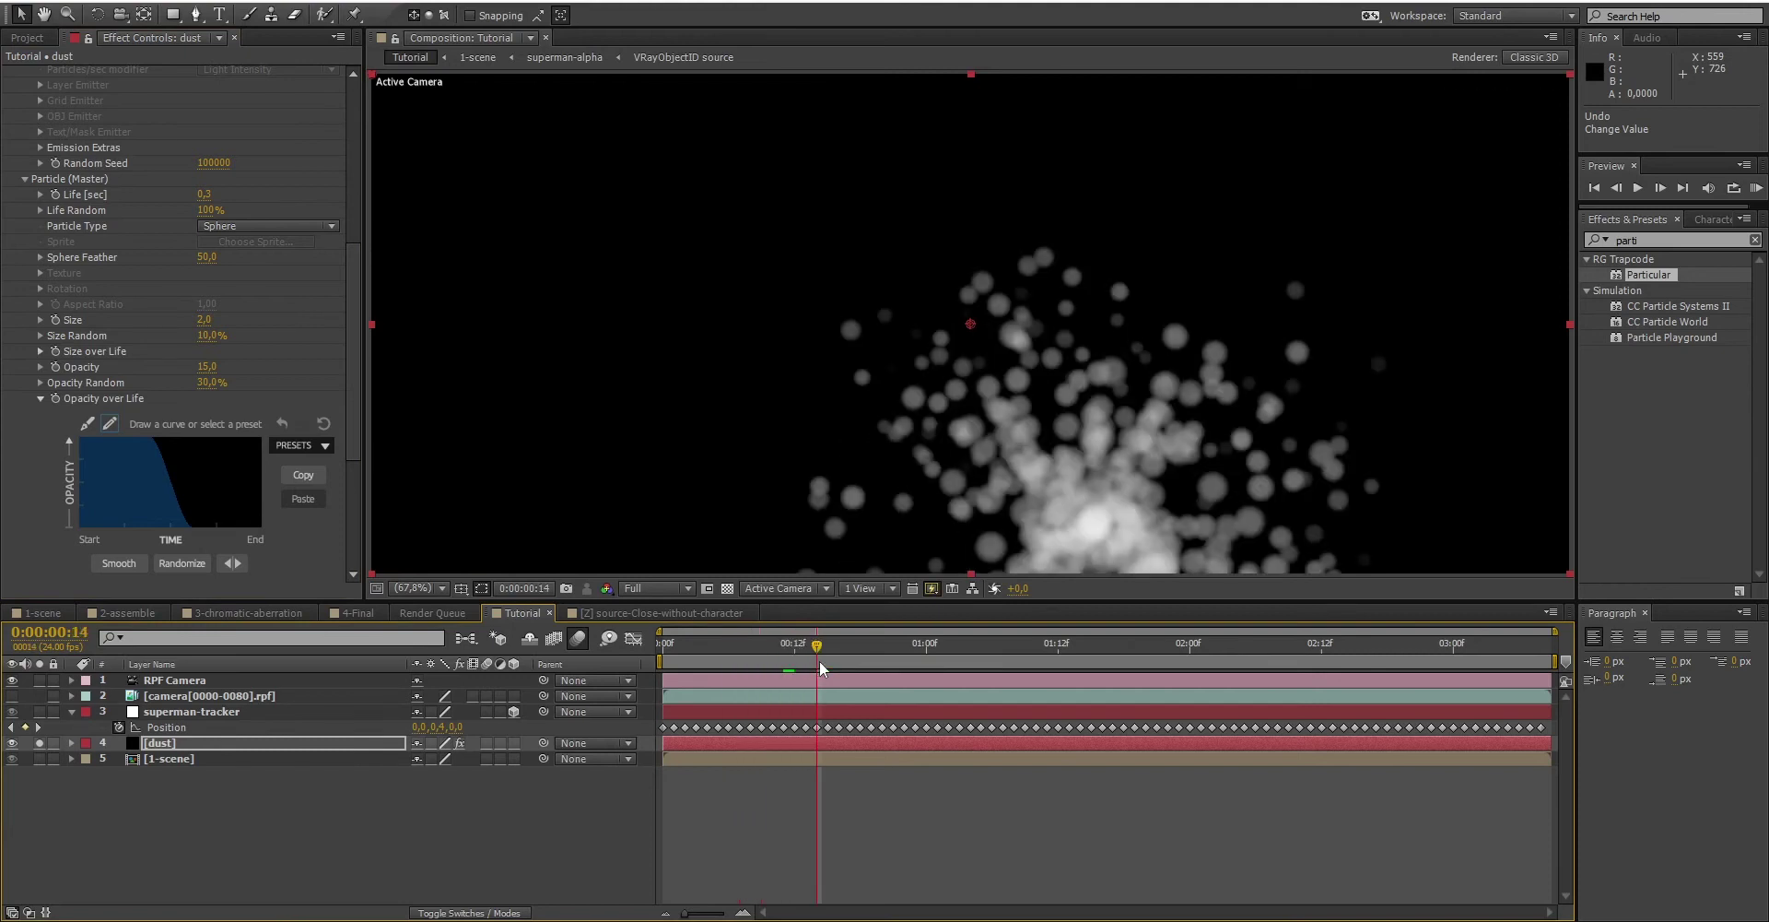
{"action": "left_click_drag", "start_coordinate": [820, 660], "coordinate": [827, 660]}
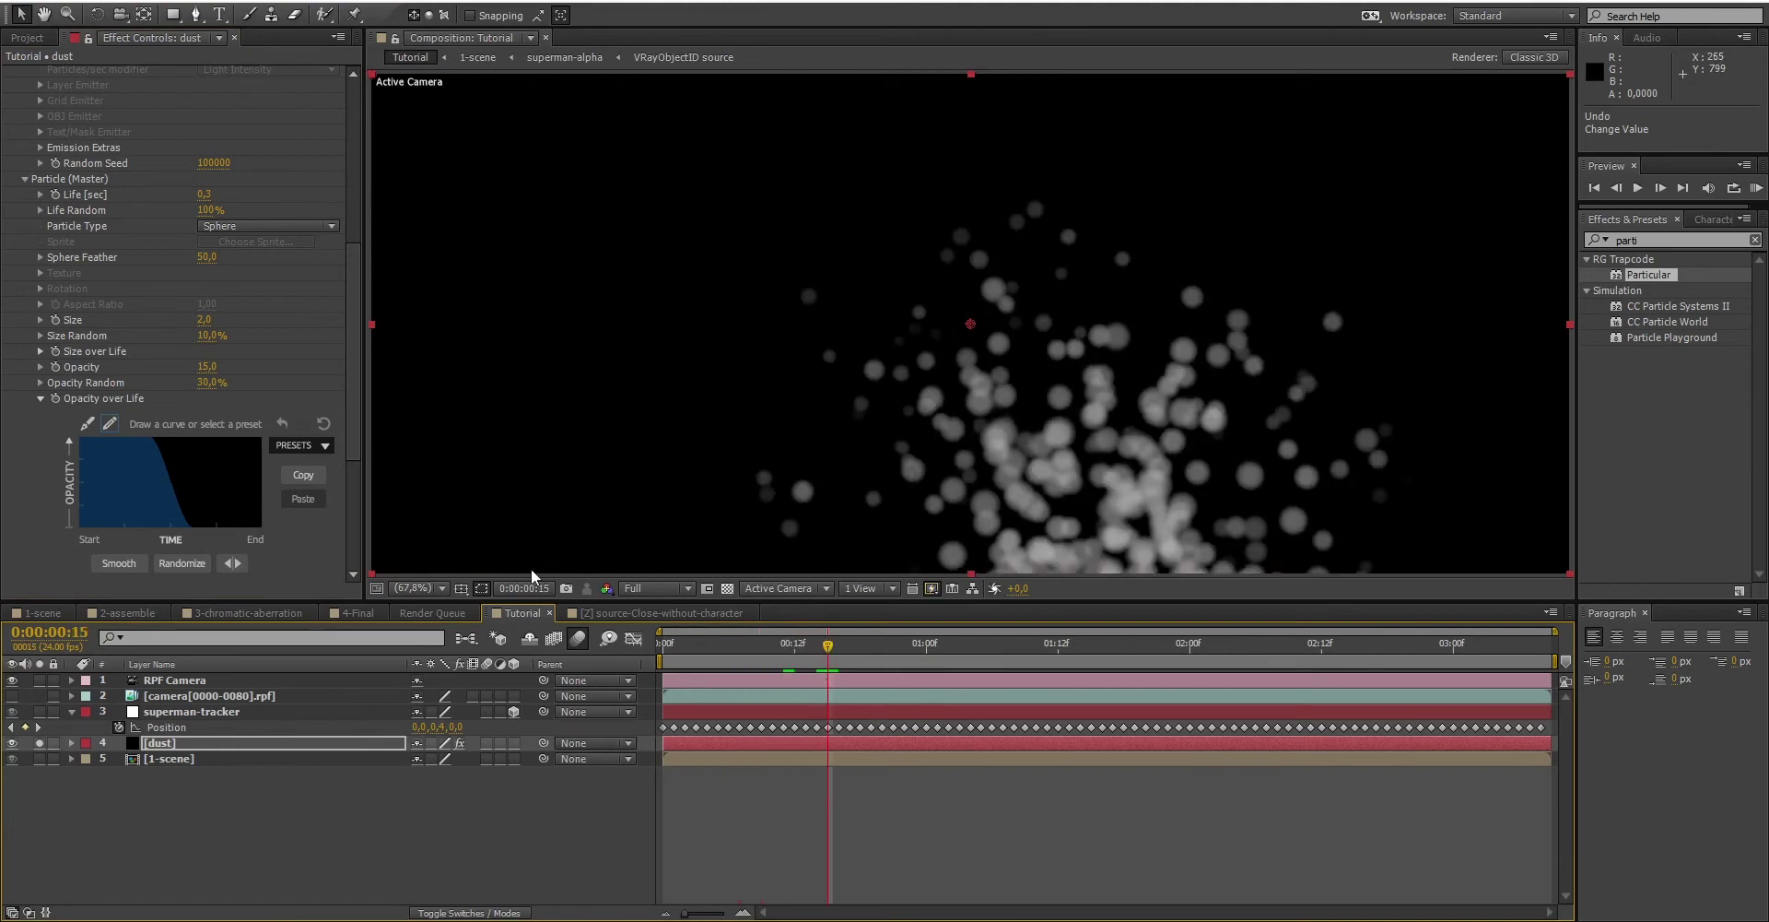
Step: Set the emitter direction to Disc with X Rotation 90°
{"action": "scroll", "coordinate": [192, 340], "scroll_direction": "up", "scroll_amount": 6}
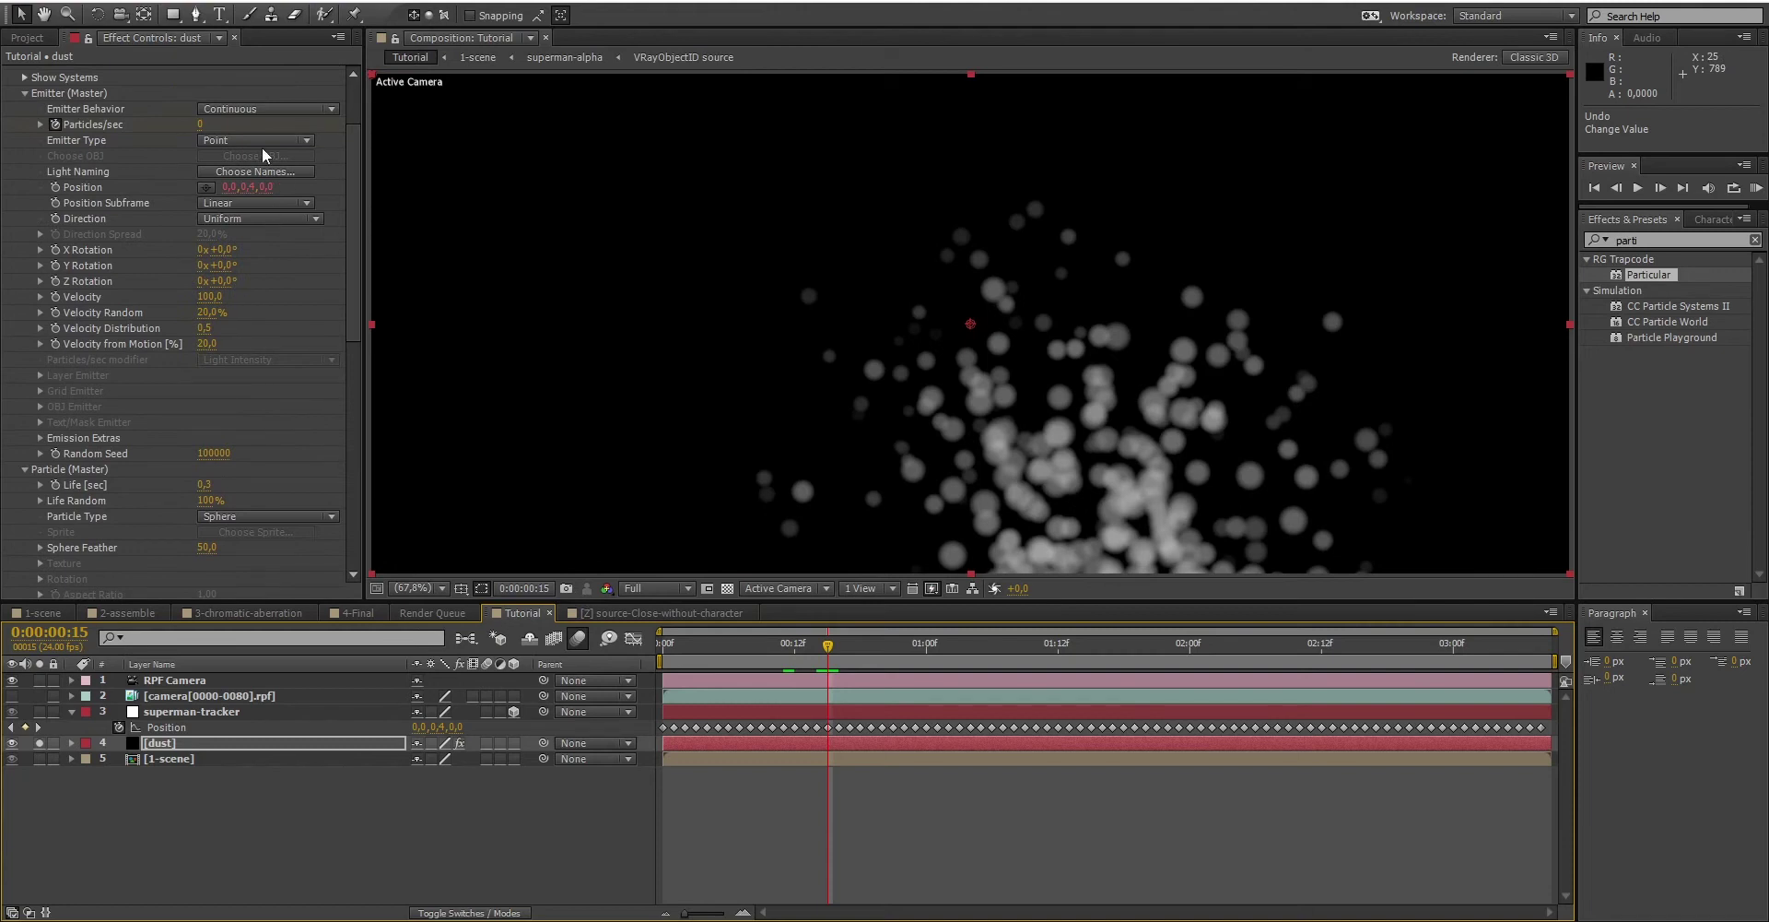
{"action": "left_click", "coordinate": [241, 217]}
{"action": "left_click", "coordinate": [244, 304]}
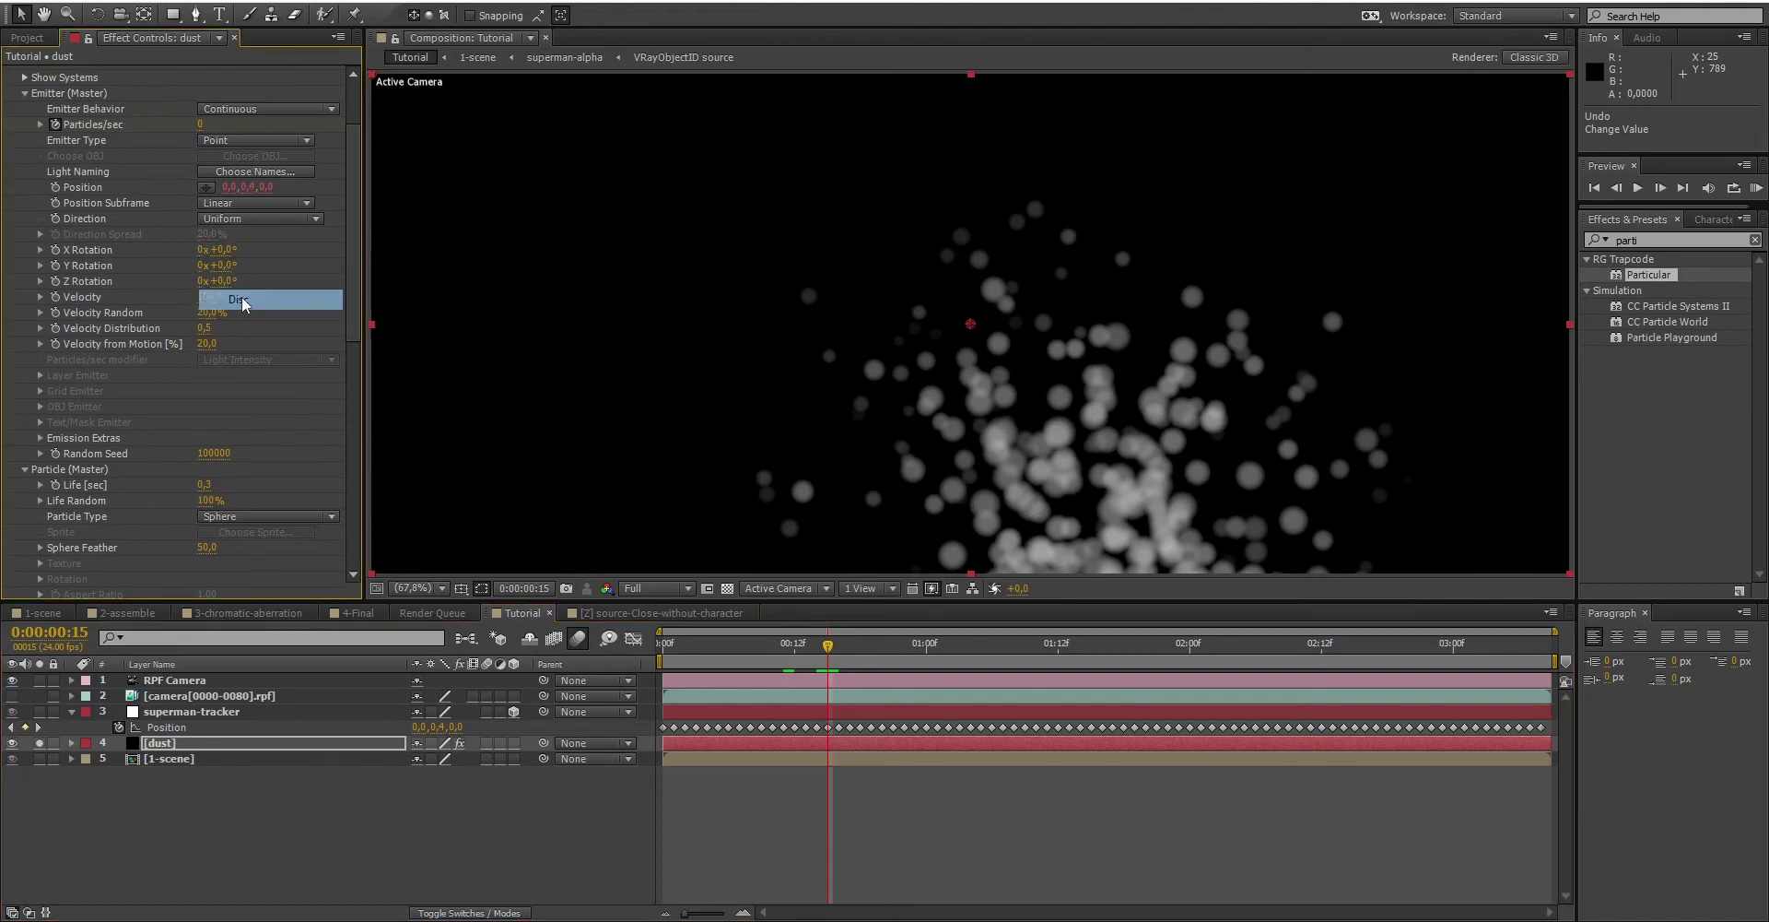
{"action": "left_click", "coordinate": [221, 250]}
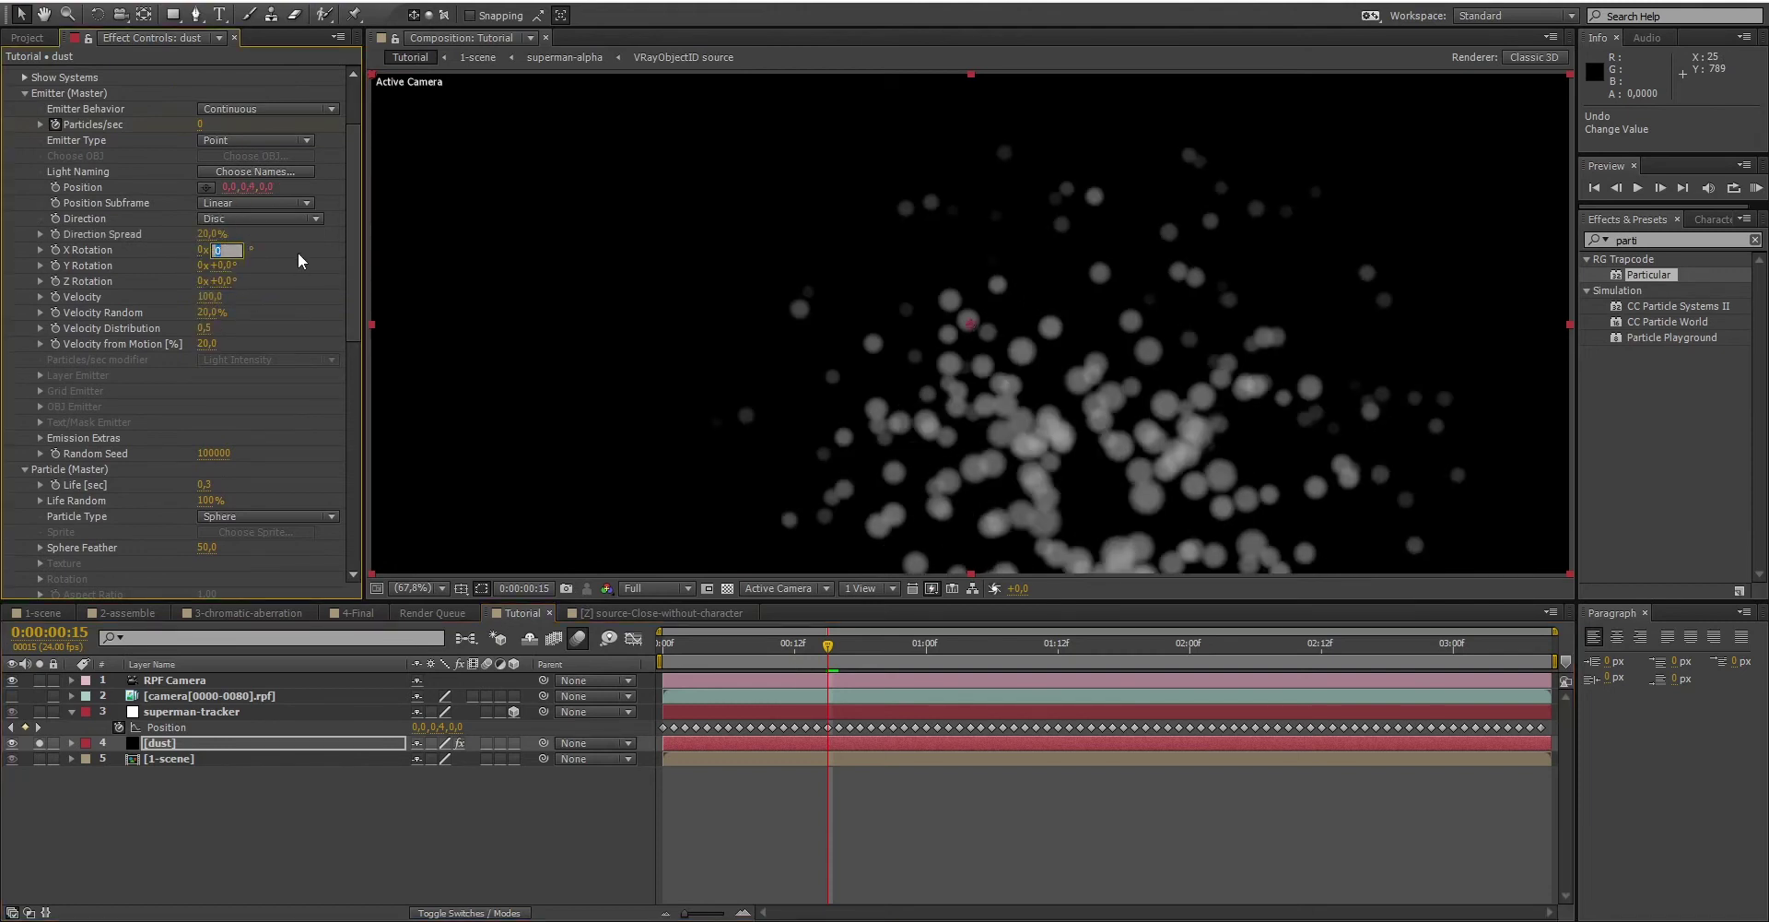
{"action": "type", "text": "90"}
{"action": "key", "text": "Return"}
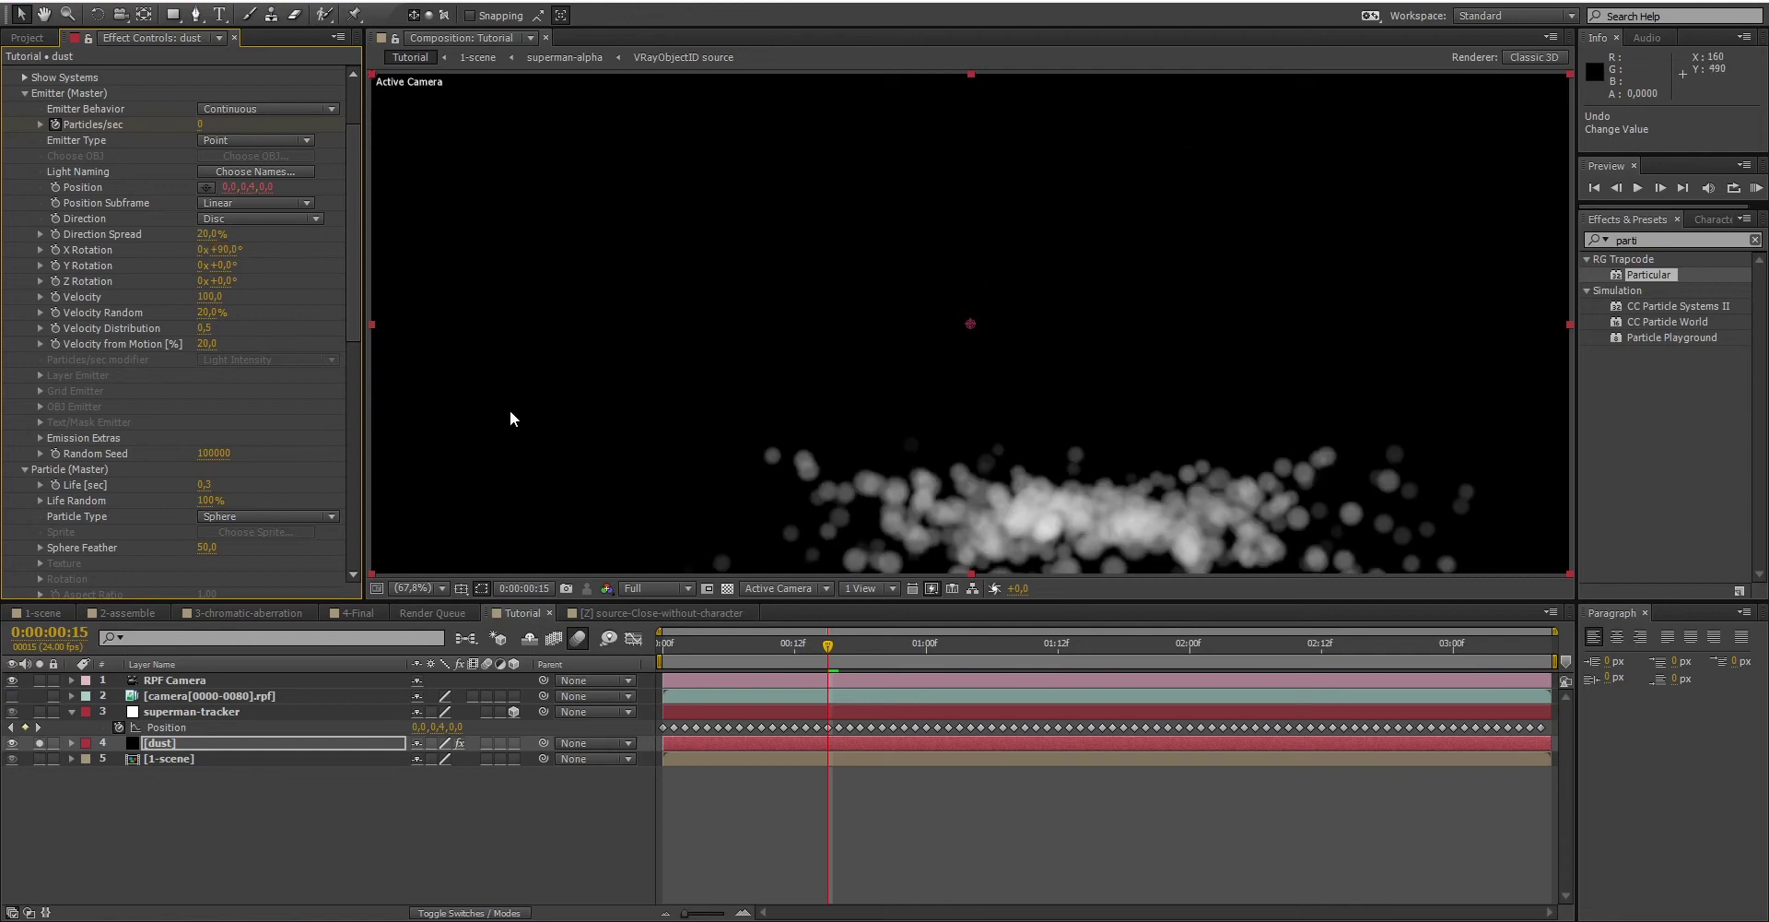
{"action": "left_click_drag", "start_coordinate": [804, 655], "coordinate": [864, 653]}
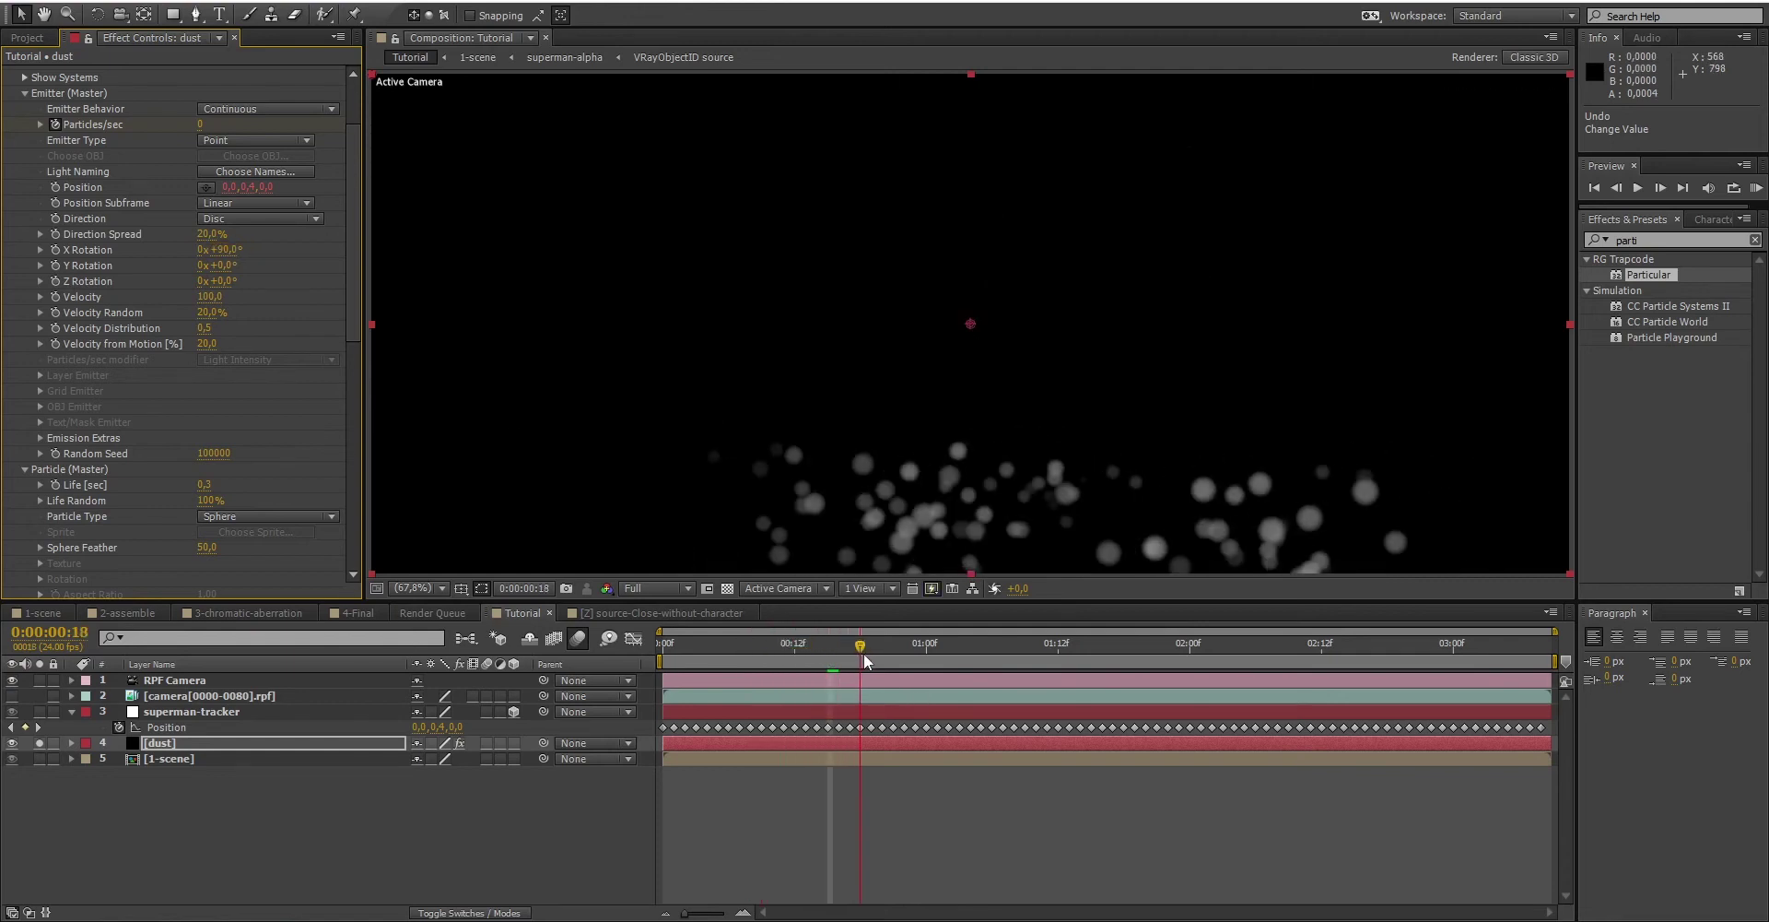
{"action": "left_click", "coordinate": [841, 650]}
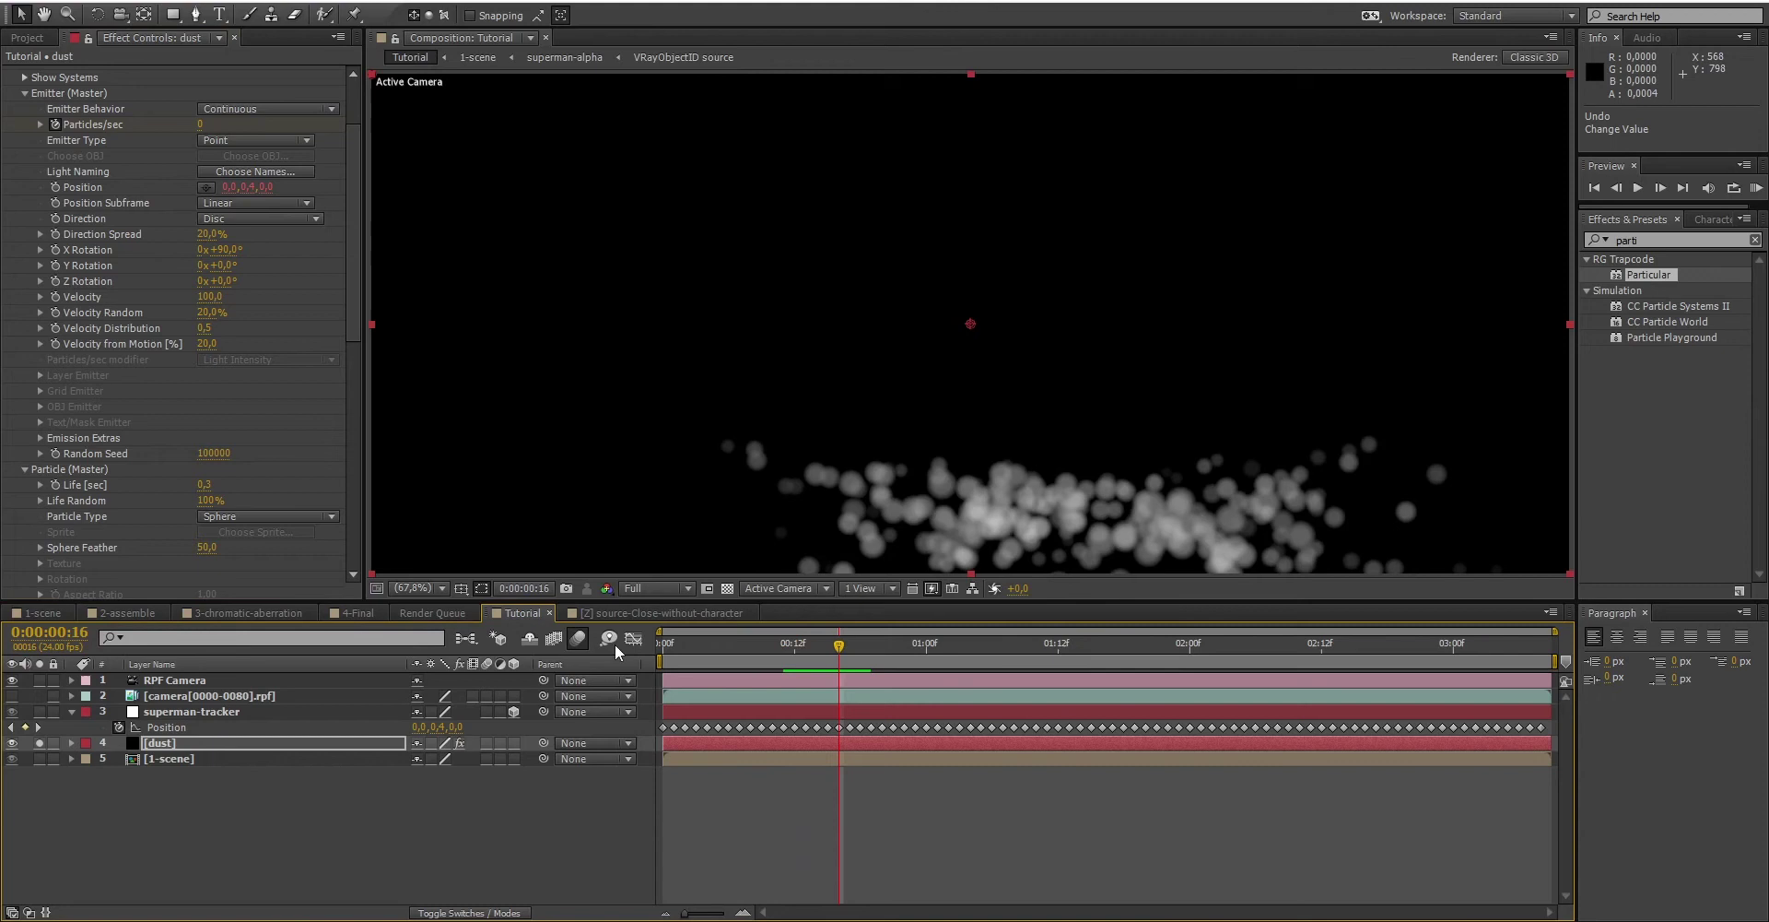
{"action": "scroll", "coordinate": [166, 398], "scroll_direction": "down", "scroll_amount": 3}
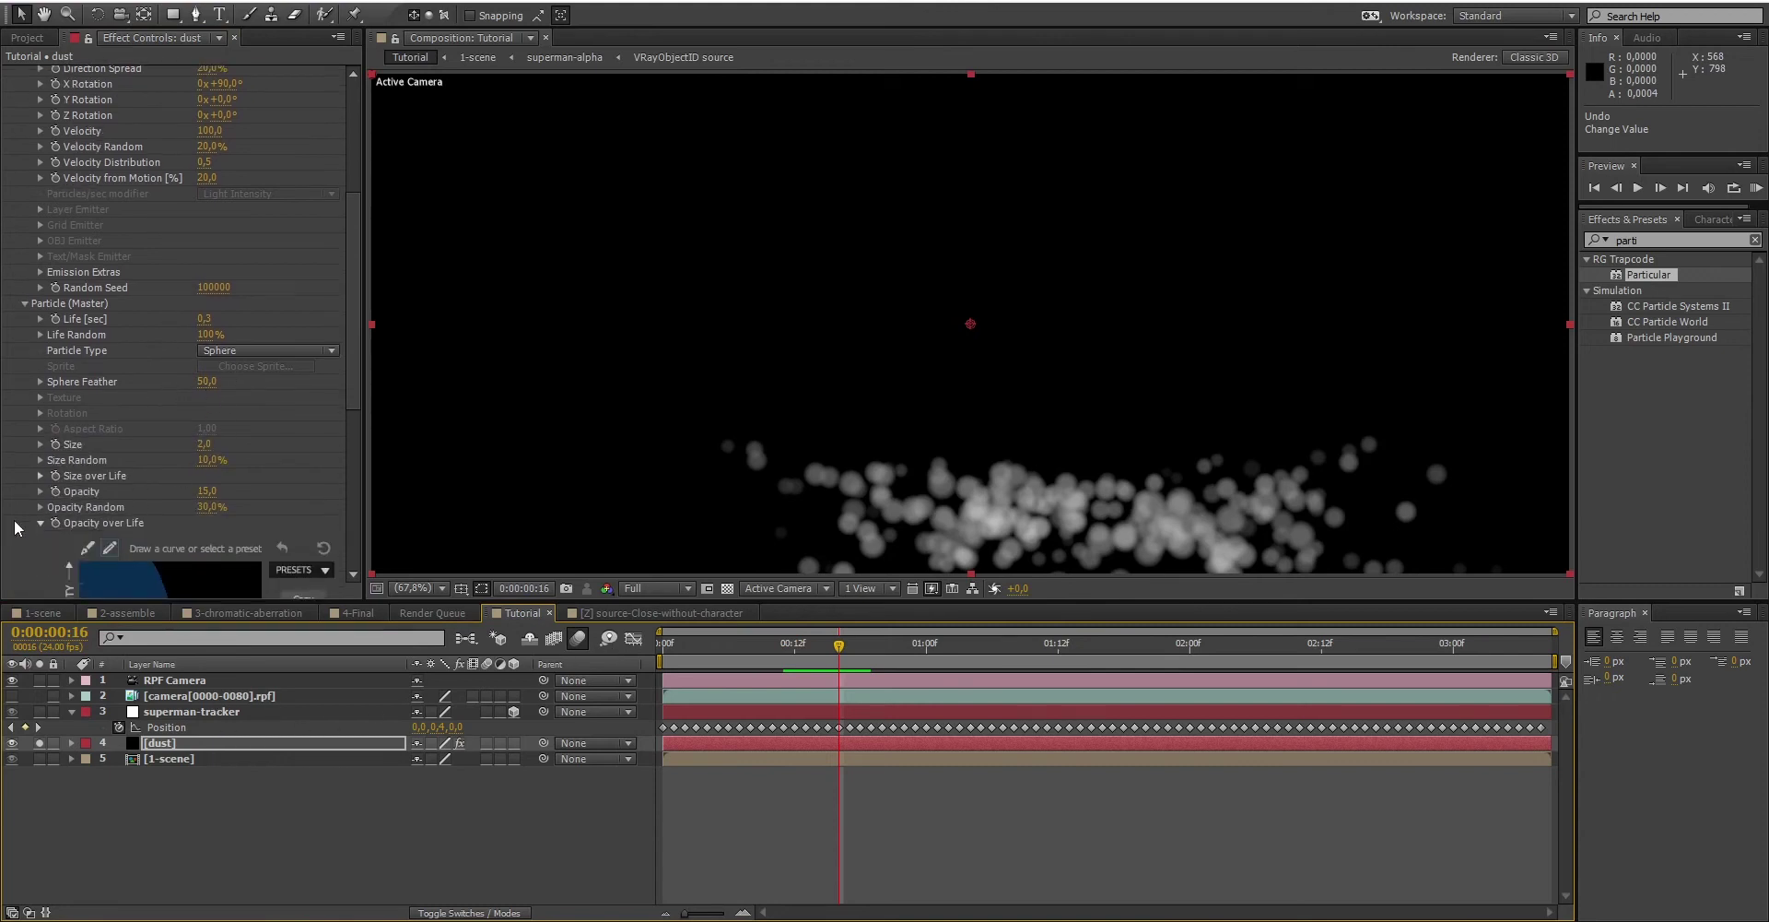
{"action": "left_click", "coordinate": [40, 523]}
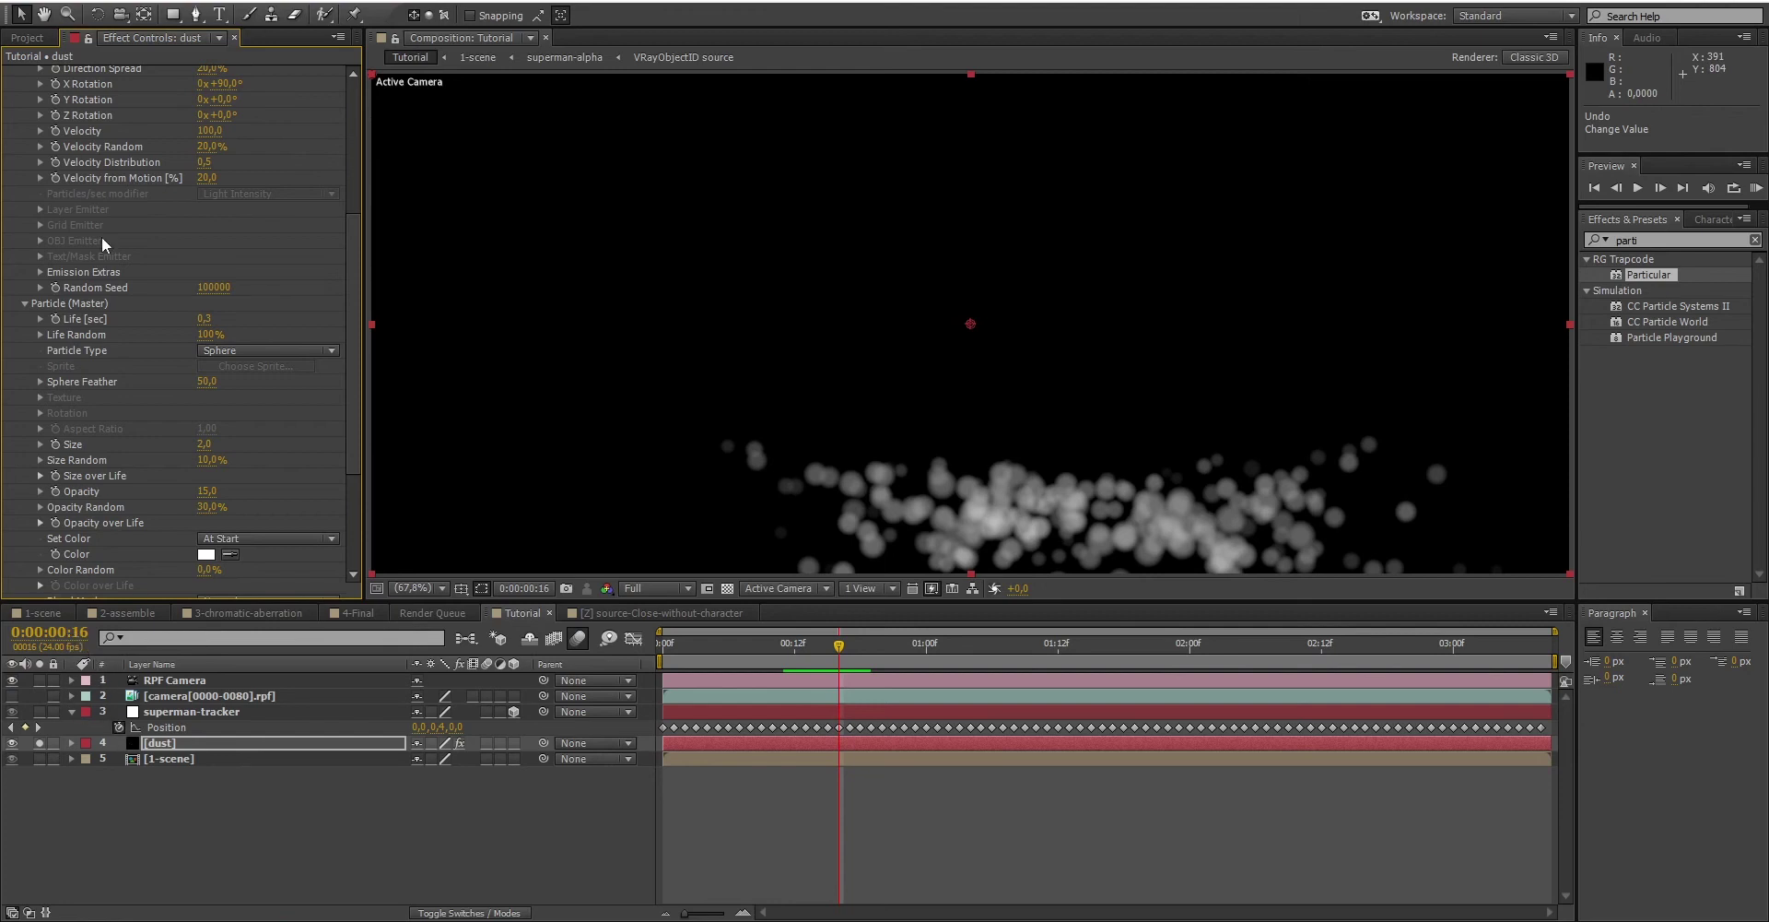
Step: Drag the [Z] source-Close-without-character comp into the Tutorial timeline above dust
{"action": "left_click", "coordinate": [27, 38]}
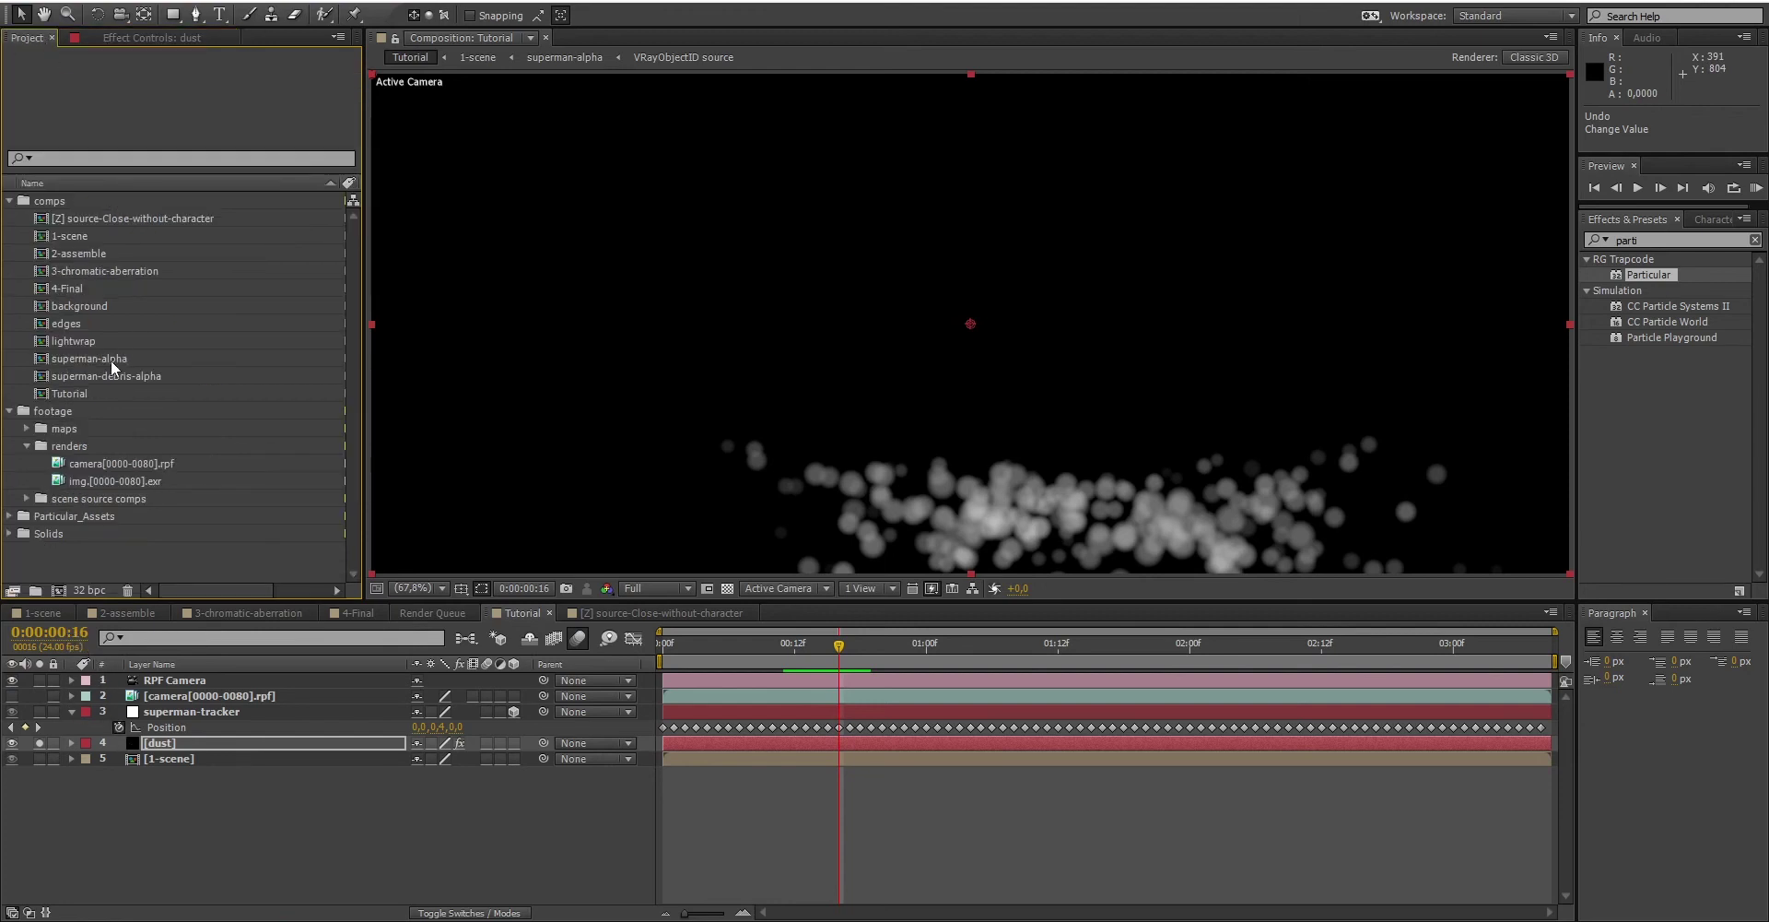
{"action": "left_click_drag", "start_coordinate": [141, 221], "coordinate": [146, 729]}
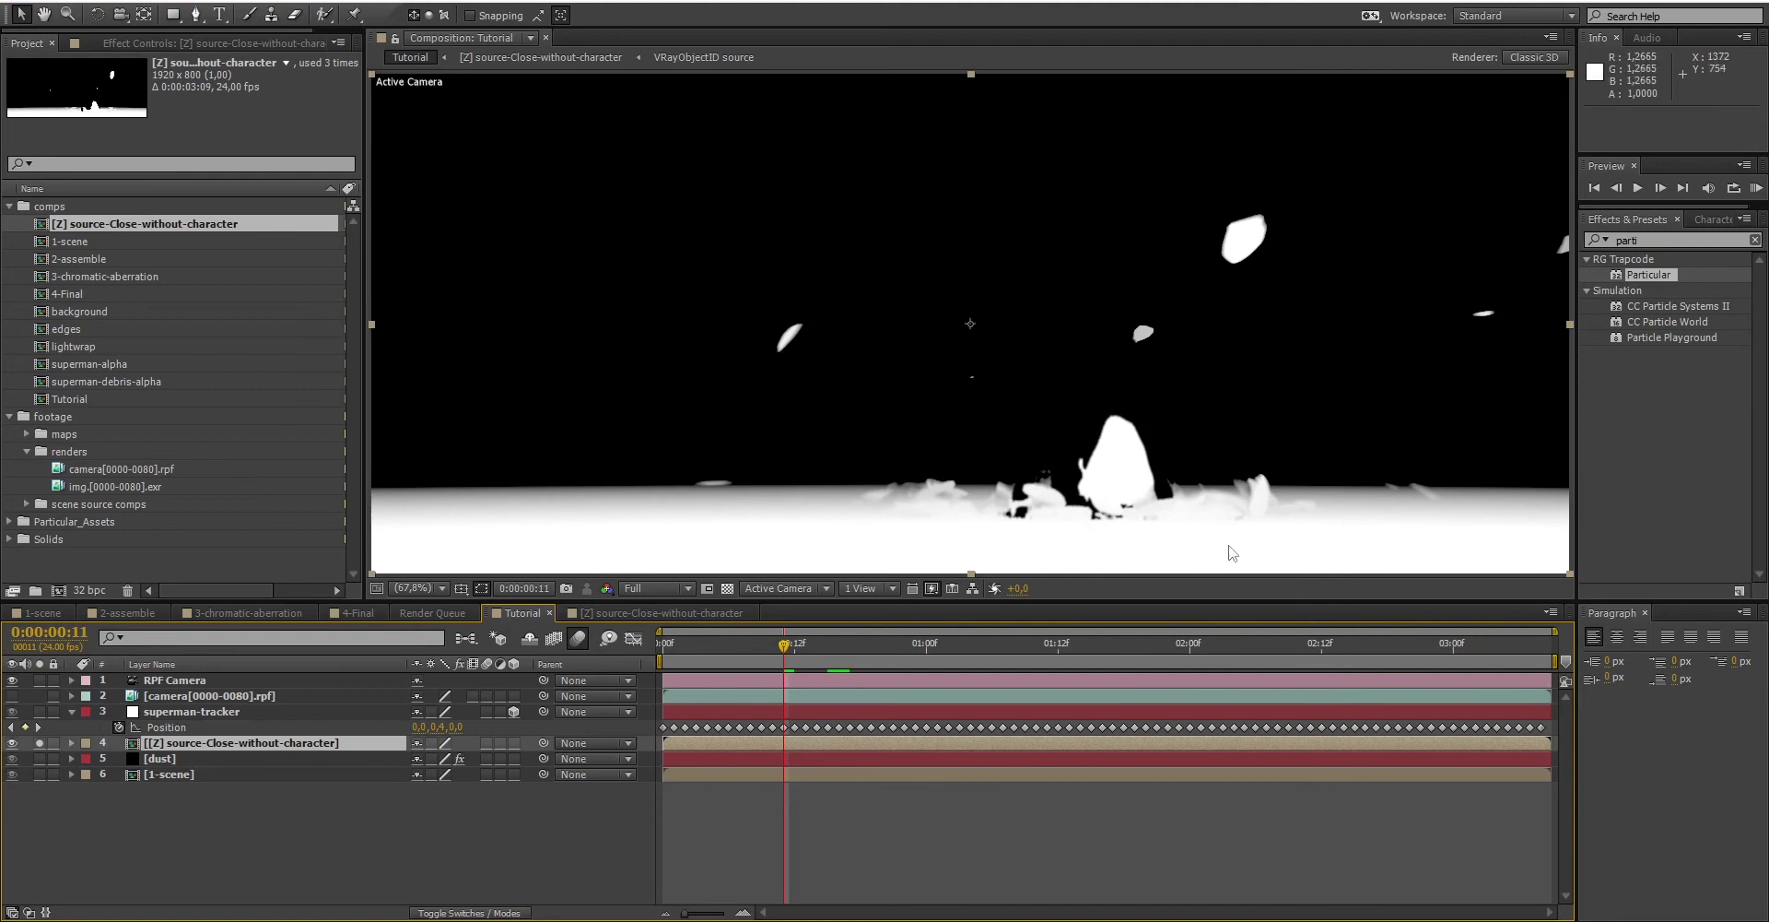
Step: Unsolo the depth layer and set dust's track matte to Luma Inverted
{"action": "left_click", "coordinate": [39, 745]}
{"action": "key", "text": "F4"}
{"action": "left_click", "coordinate": [519, 760]}
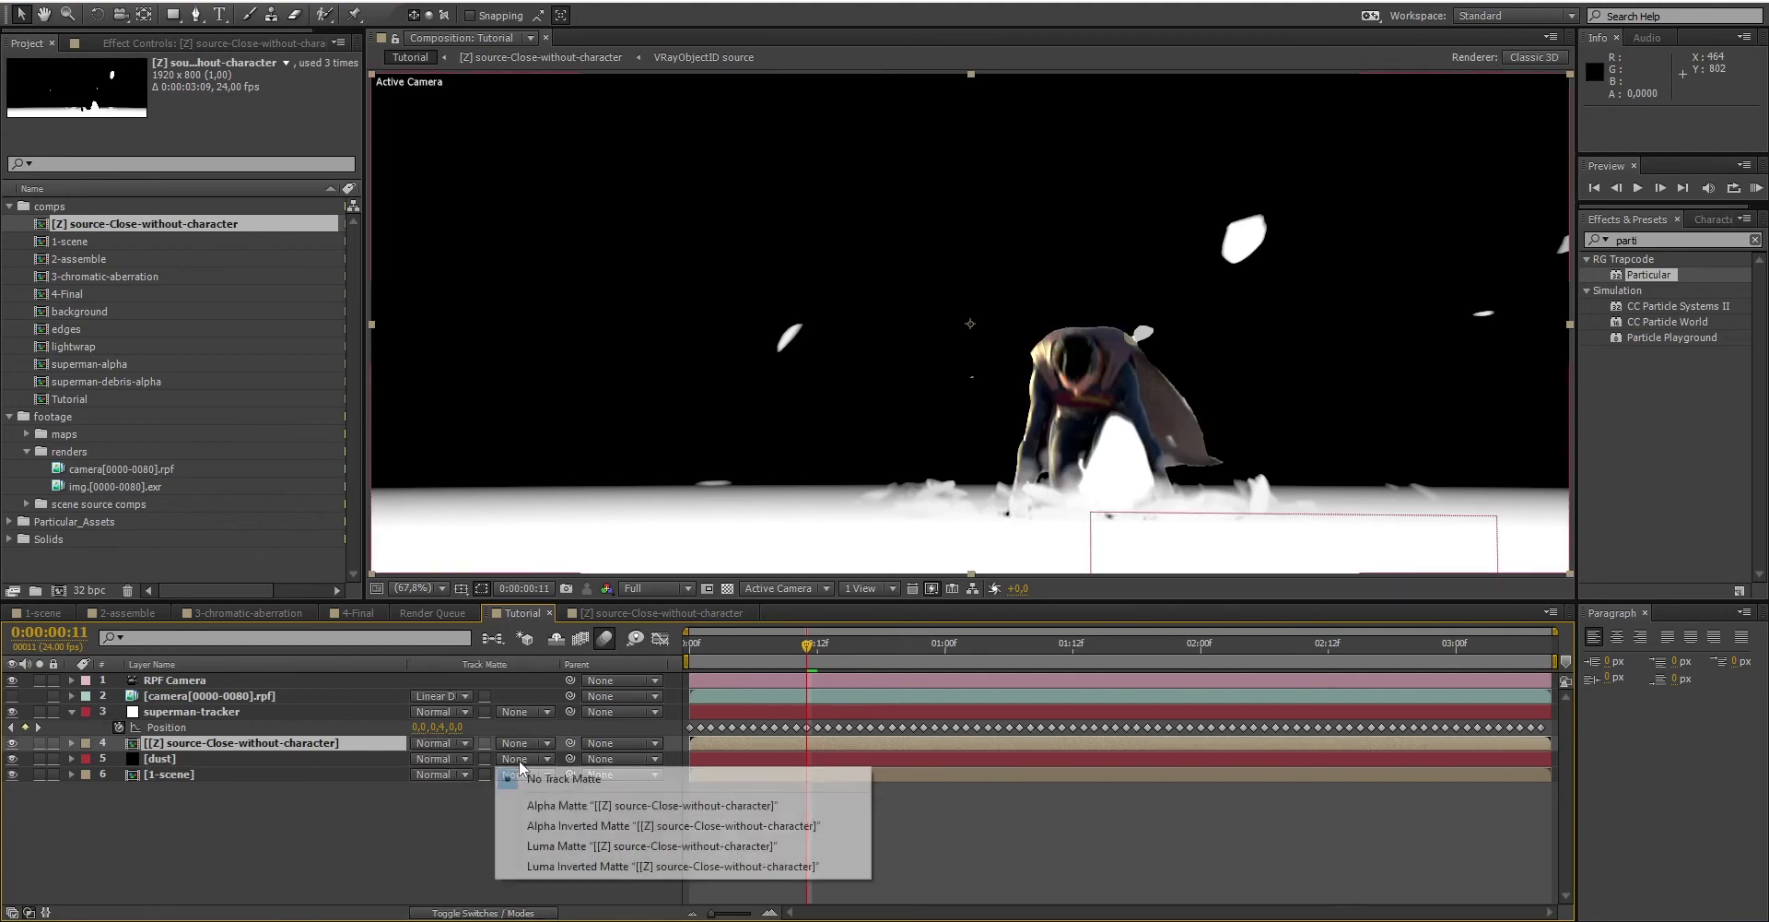
{"action": "left_click", "coordinate": [645, 866]}
Step: Solo and select dust, then set its Particle Size to 7
{"action": "left_click", "coordinate": [38, 759]}
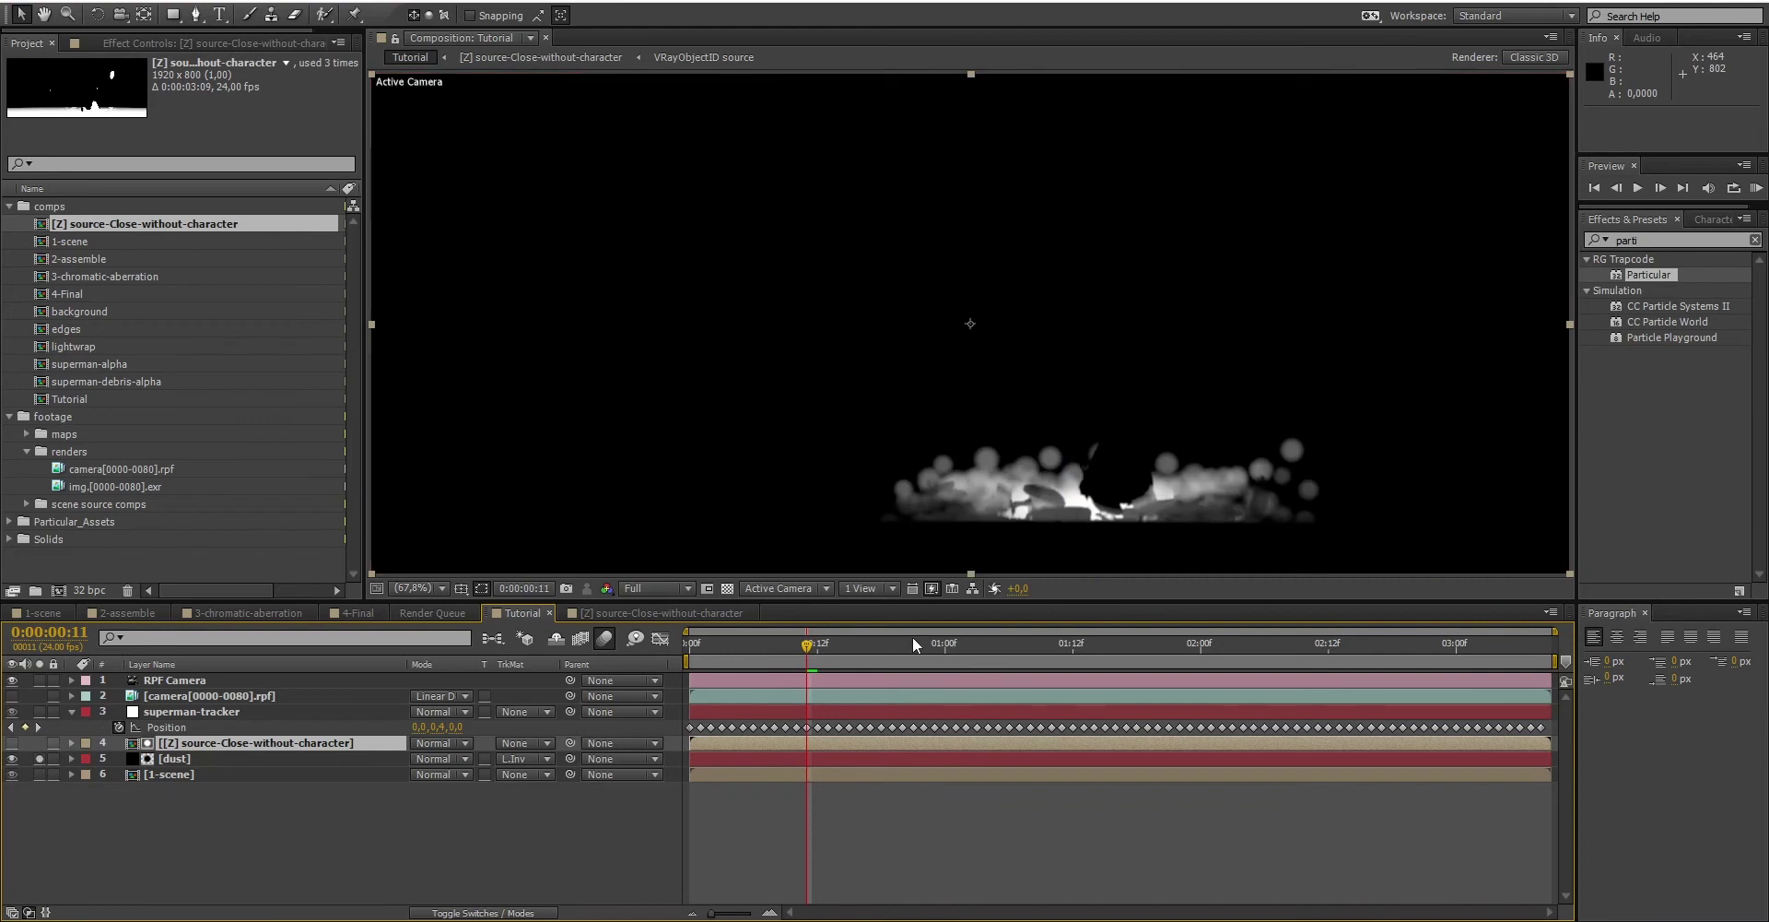
{"action": "left_click", "coordinate": [170, 759]}
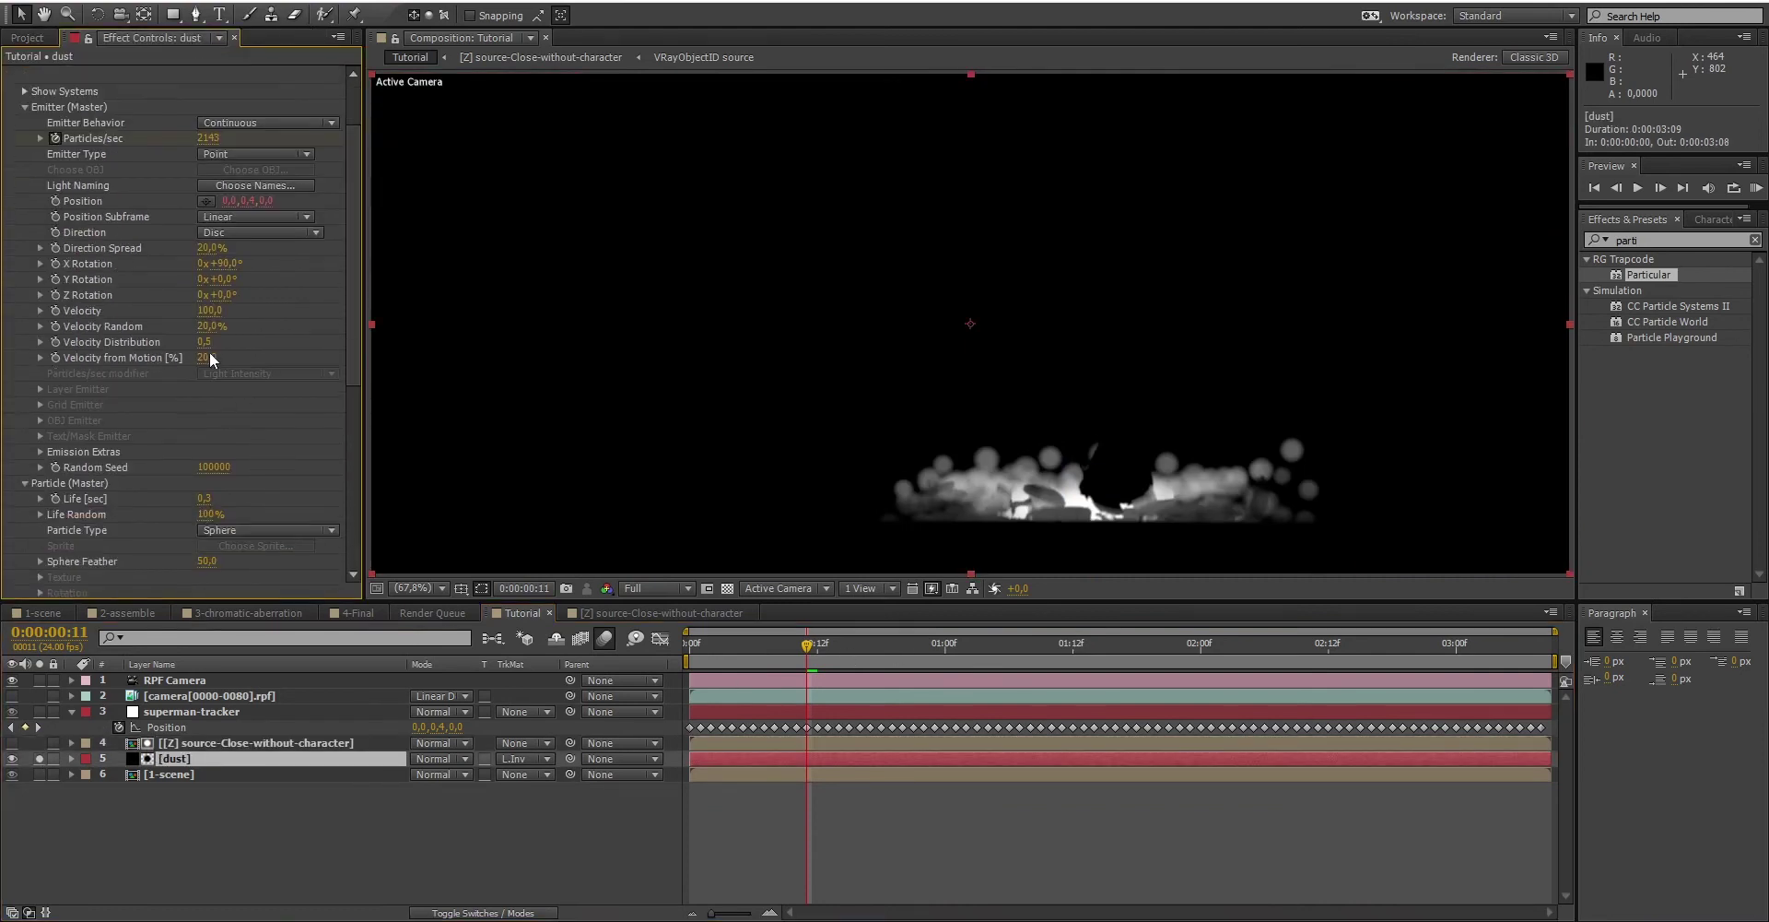
{"action": "scroll", "coordinate": [210, 460], "scroll_direction": "down", "scroll_amount": 3}
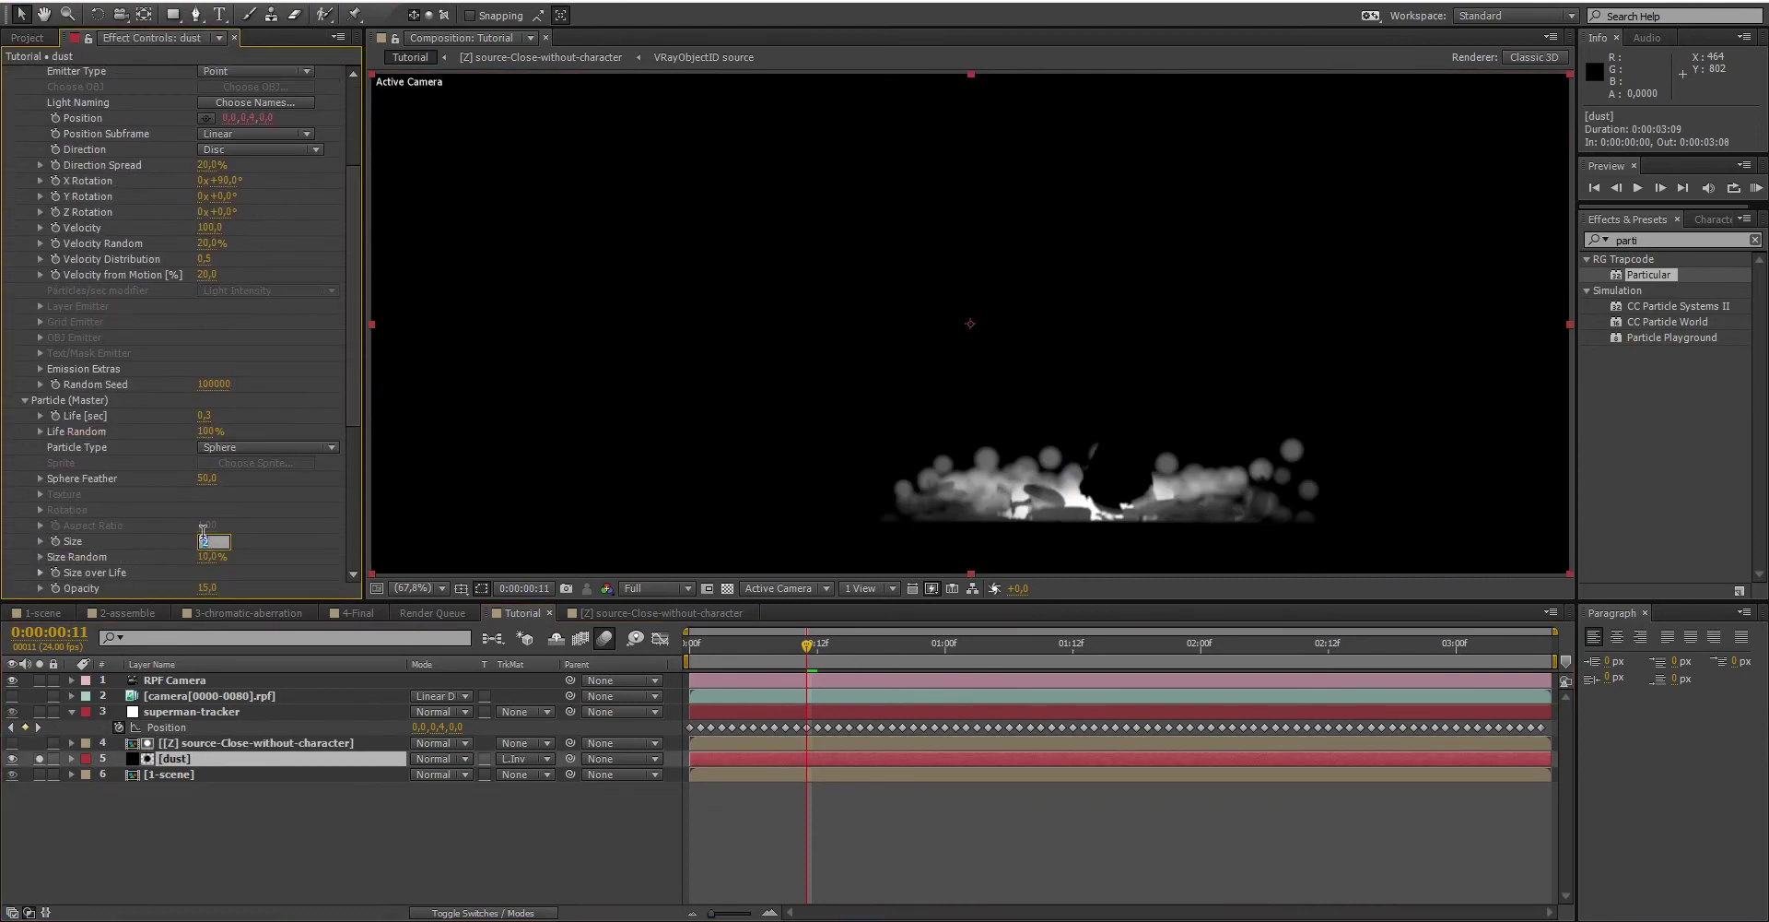
{"action": "key", "text": "Return"}
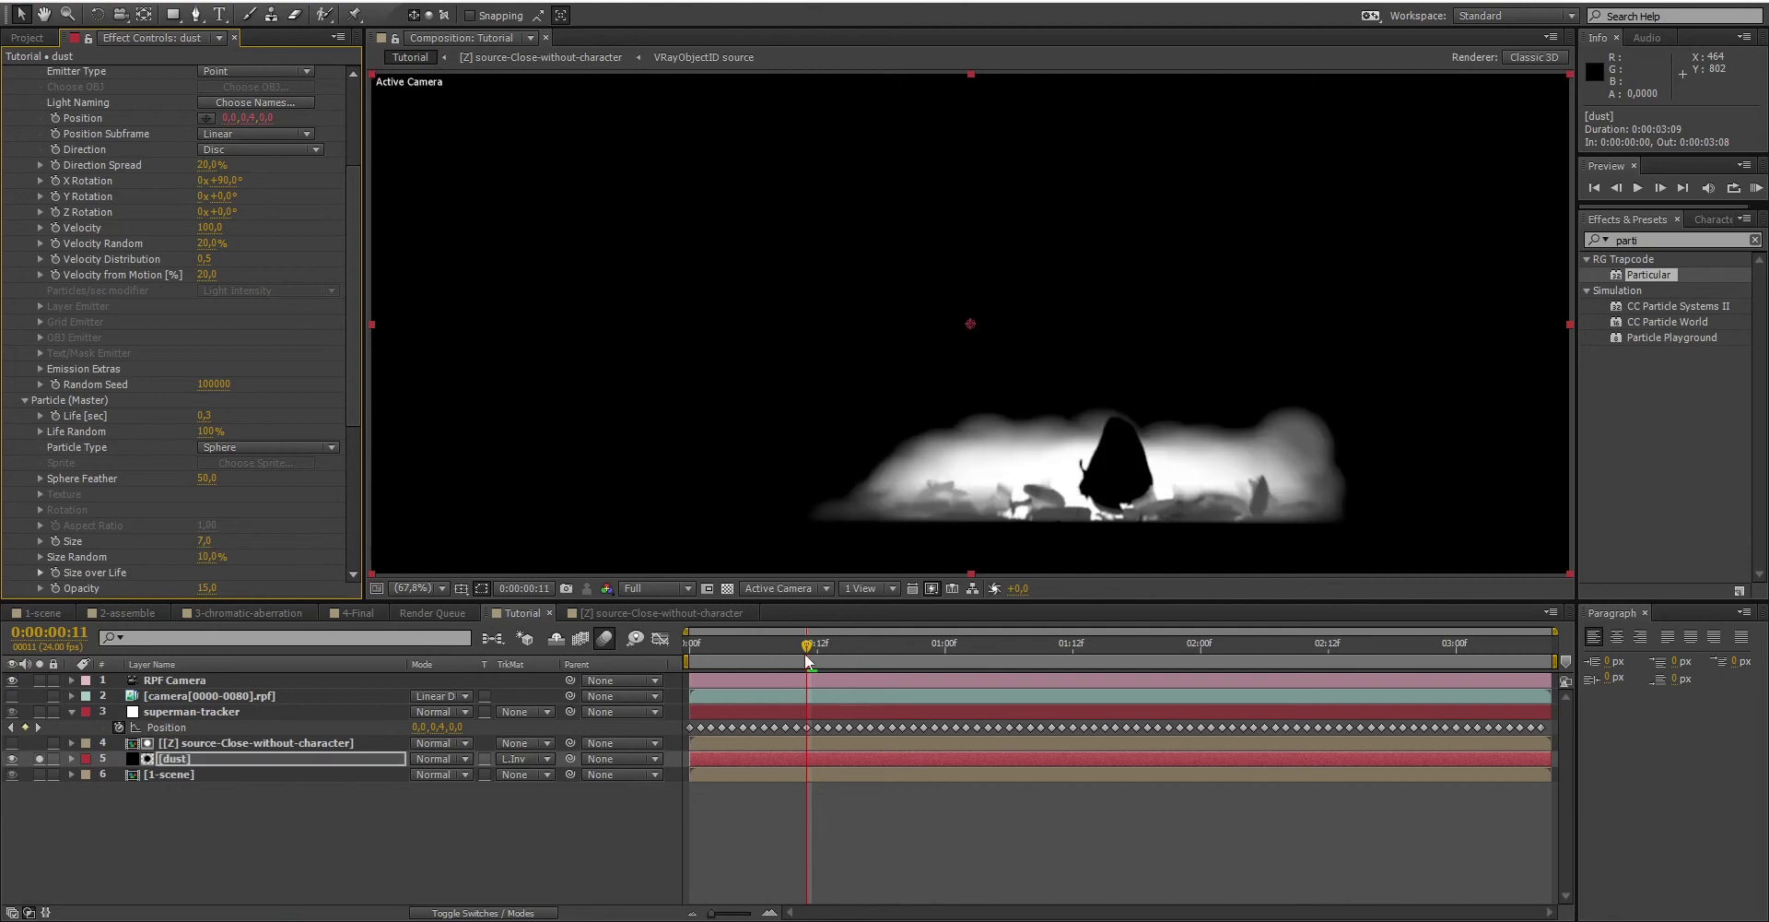
{"action": "left_click_drag", "start_coordinate": [807, 645], "coordinate": [870, 645]}
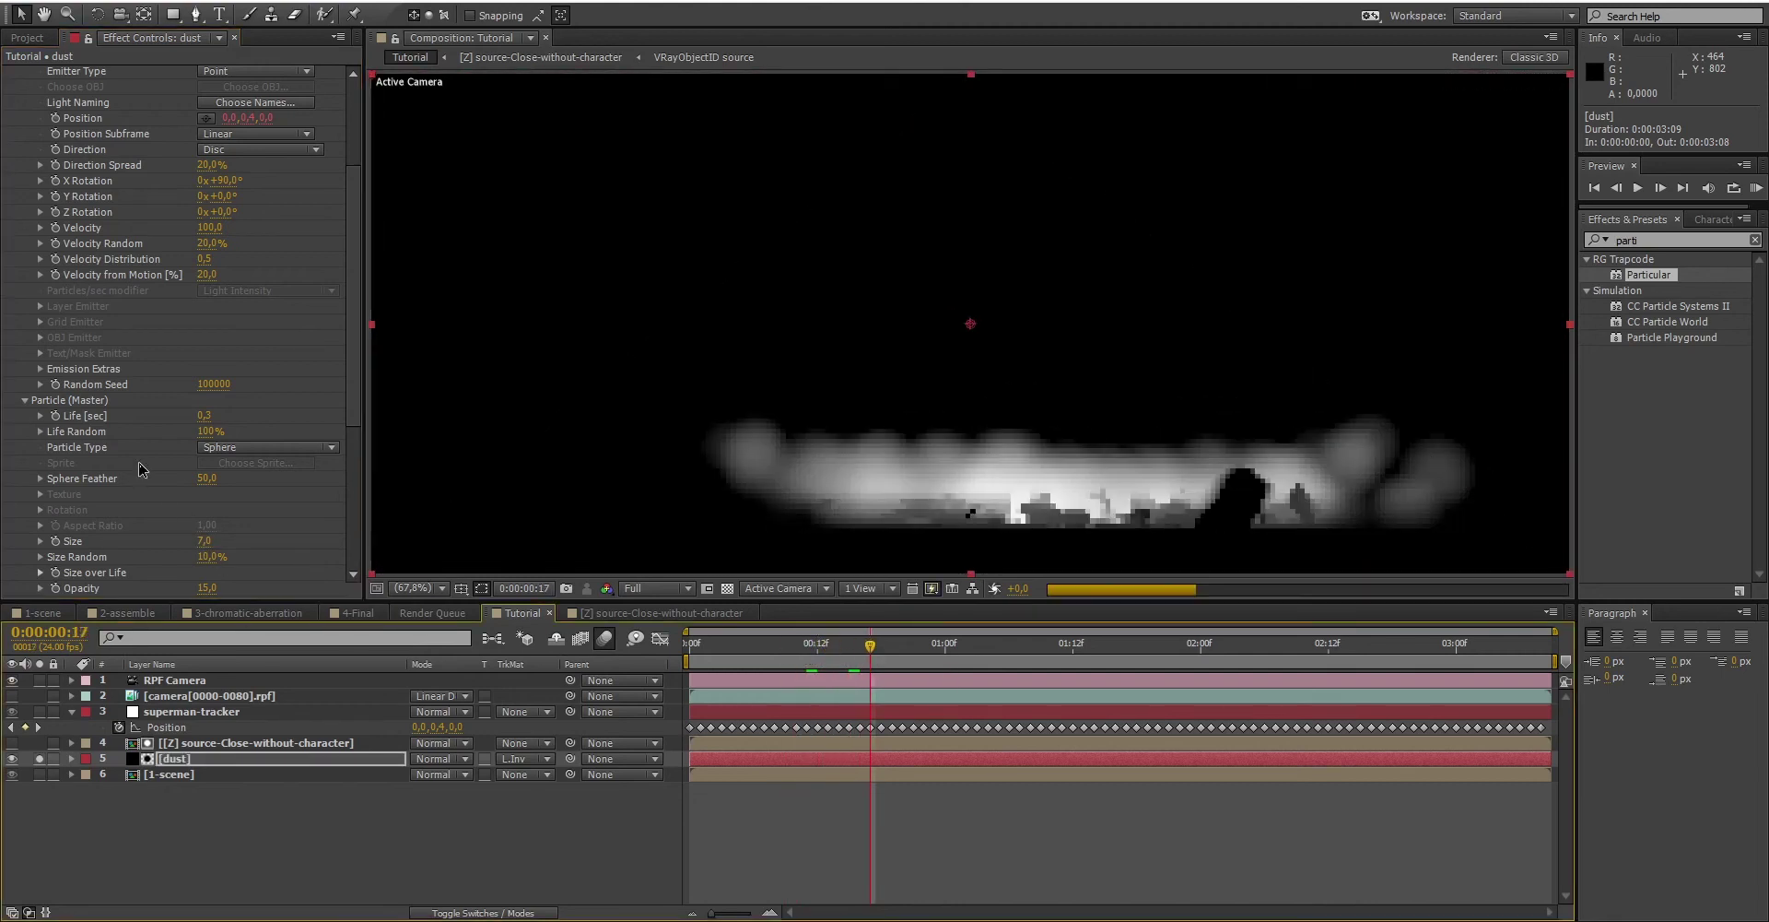
Step: Make the dust particles smoke_cloud sprites with Random Rotation 10
{"action": "left_click", "coordinate": [242, 447]}
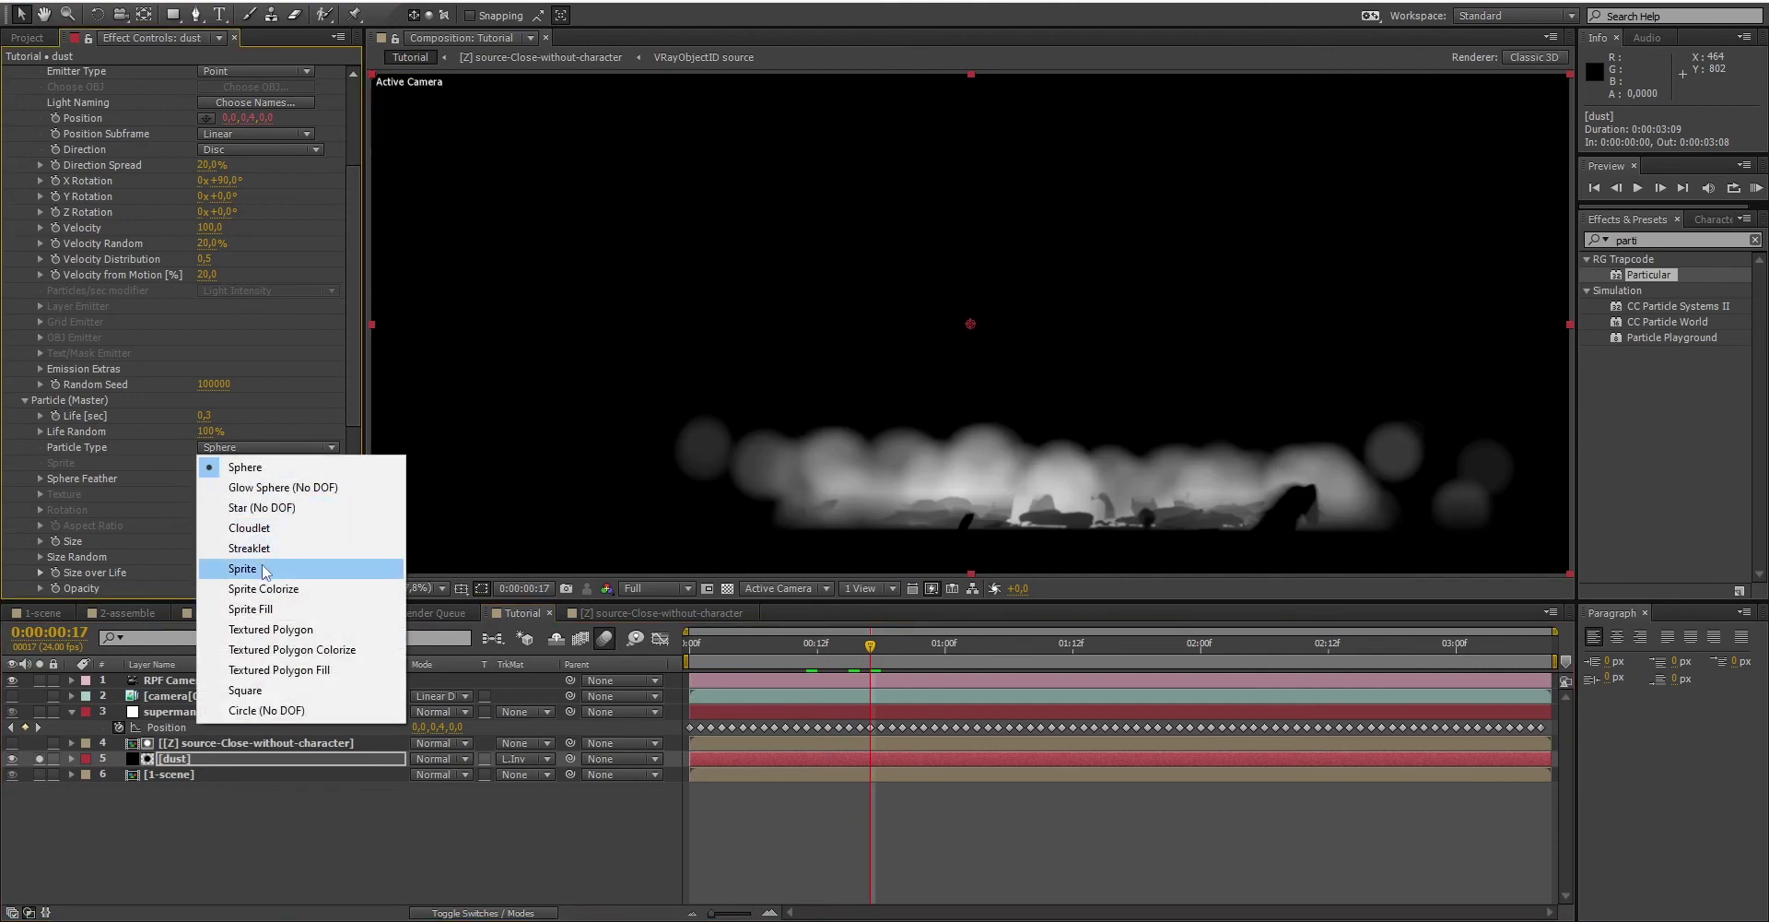
{"action": "left_click", "coordinate": [247, 567]}
{"action": "left_click", "coordinate": [269, 464]}
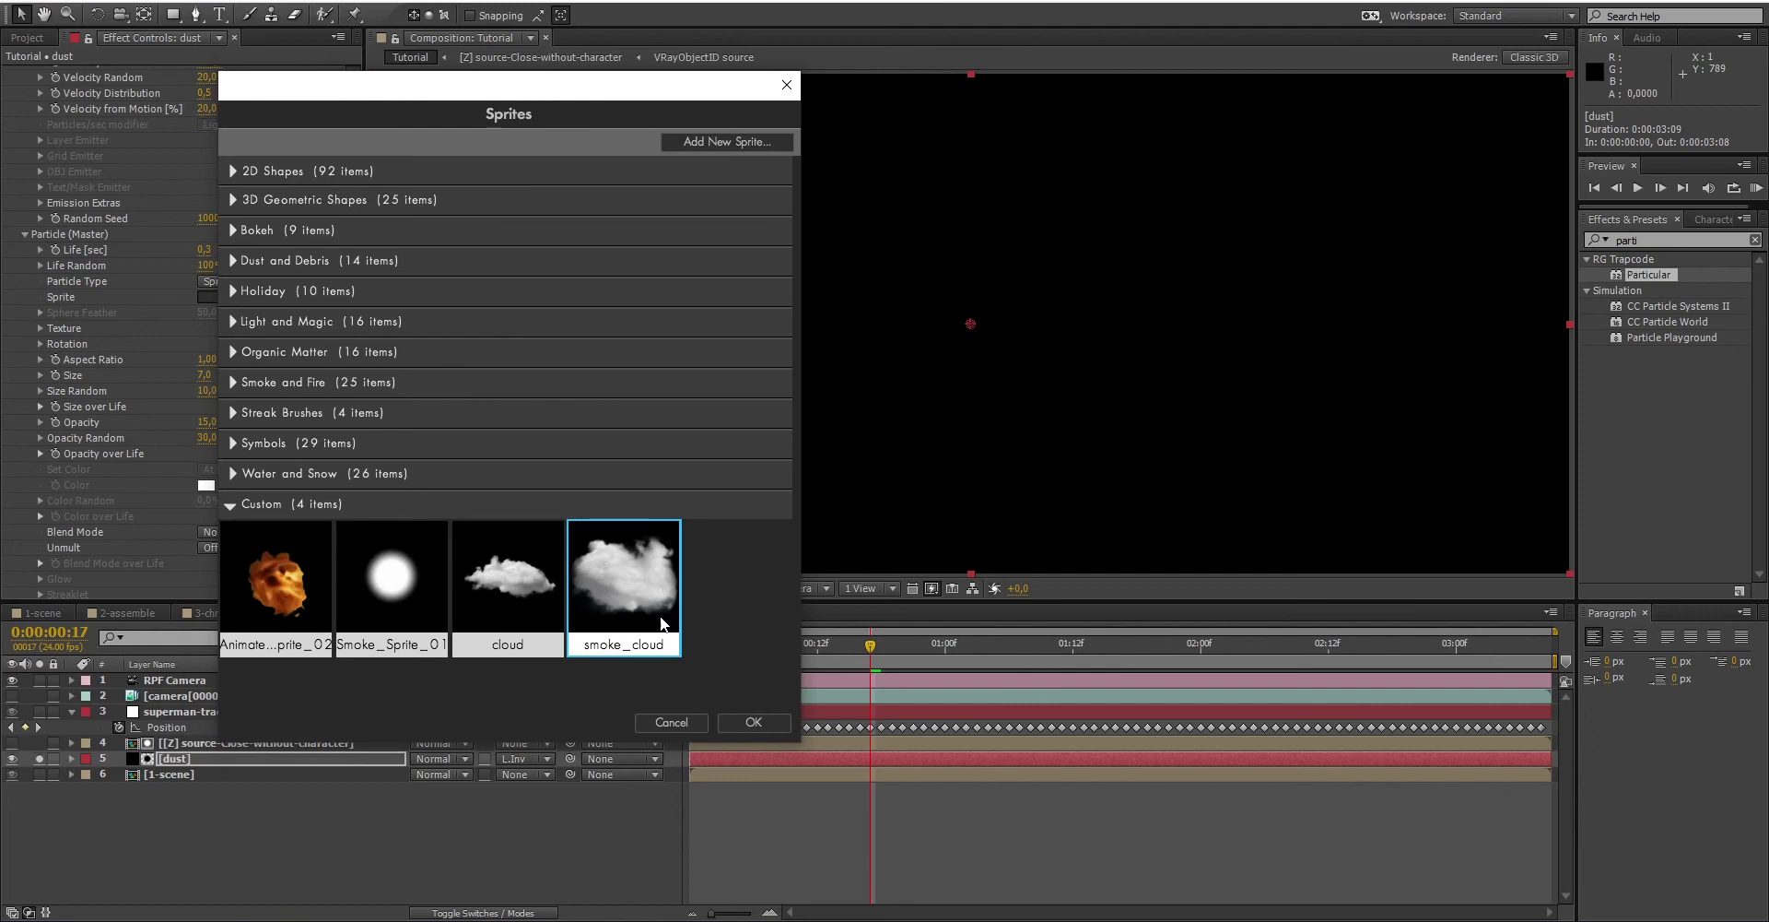
{"action": "left_click", "coordinate": [753, 722]}
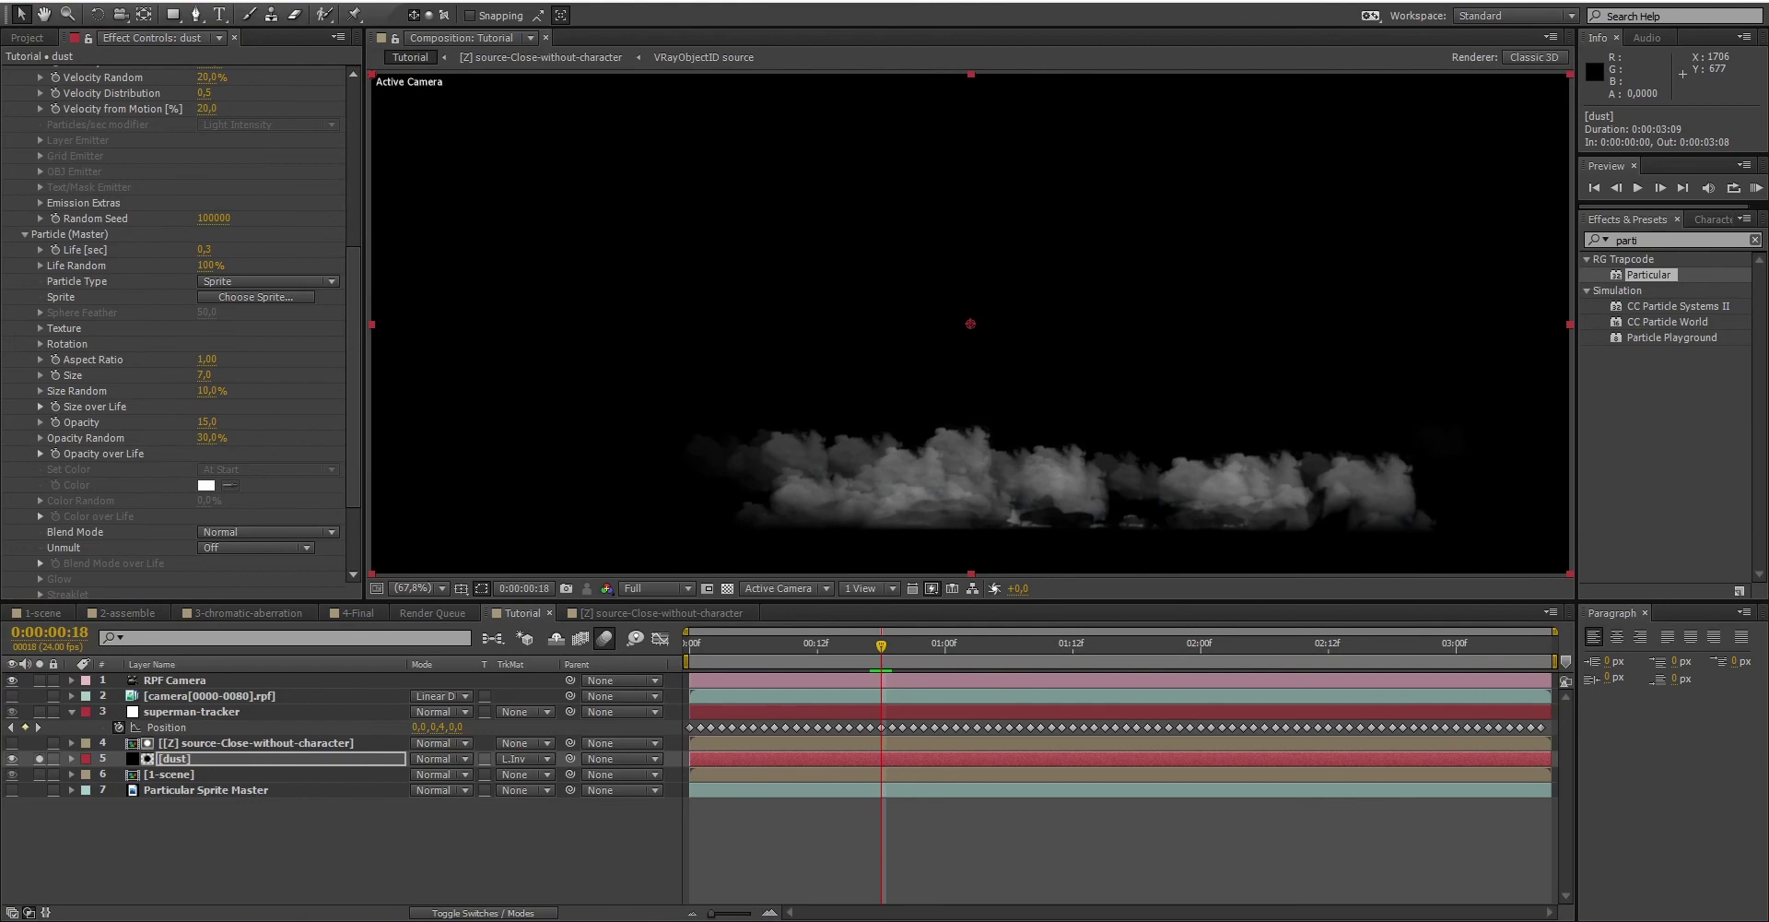
{"action": "left_click", "coordinate": [41, 344]}
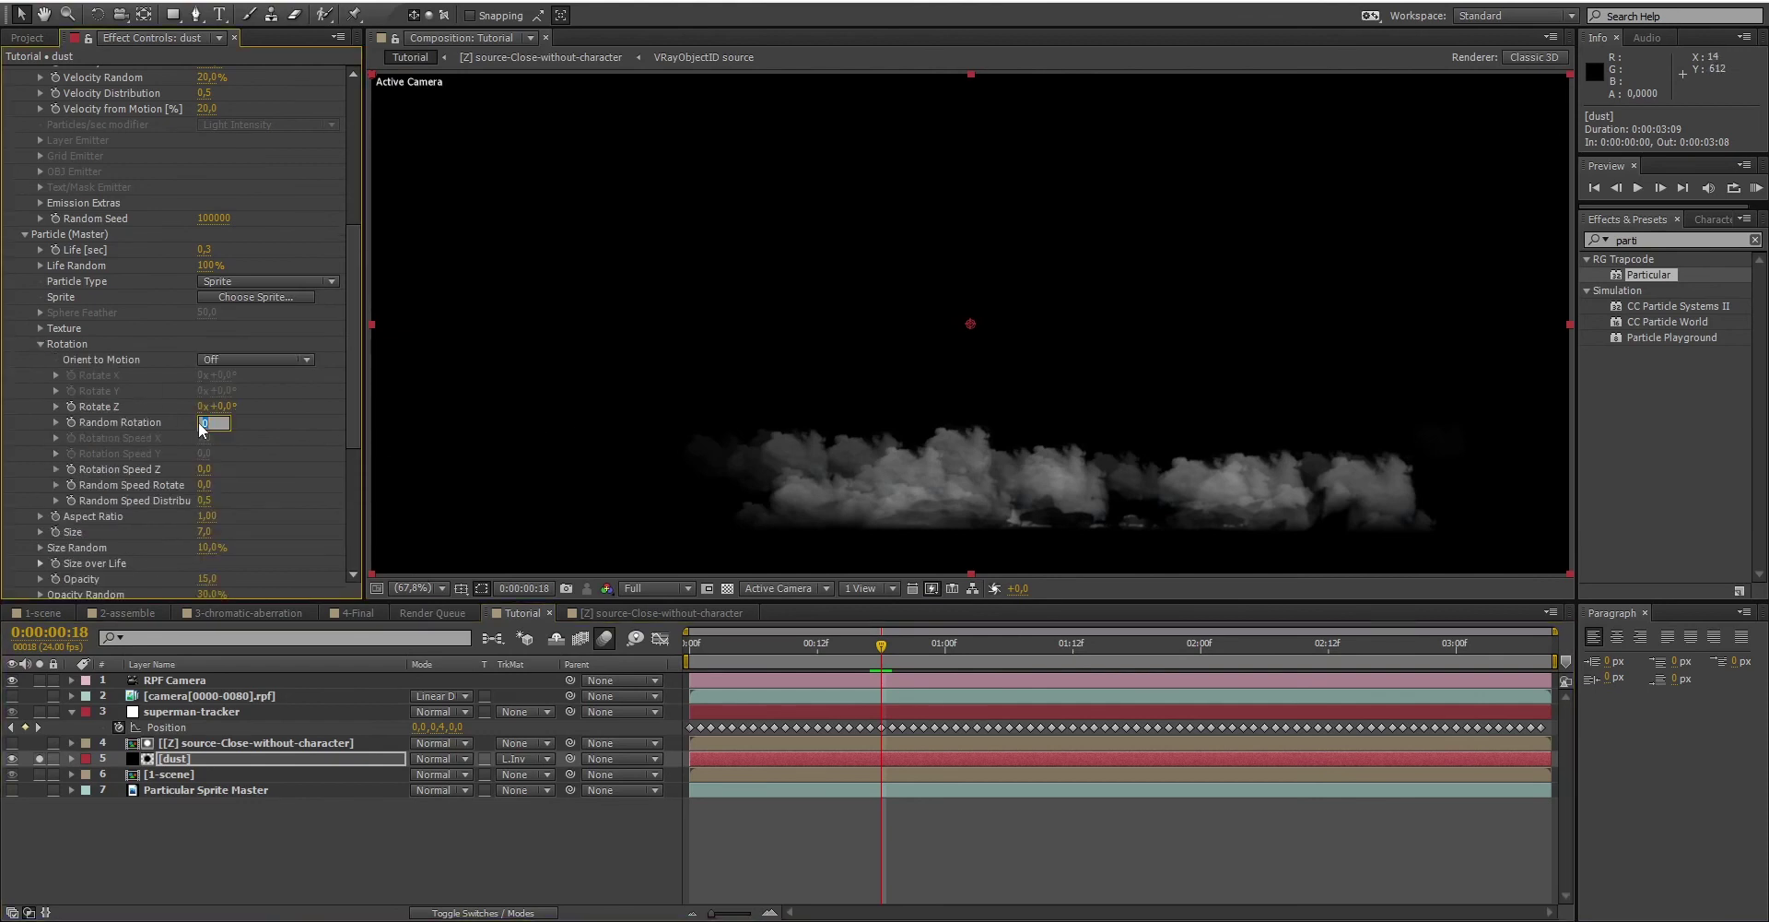
{"action": "key", "text": "Return"}
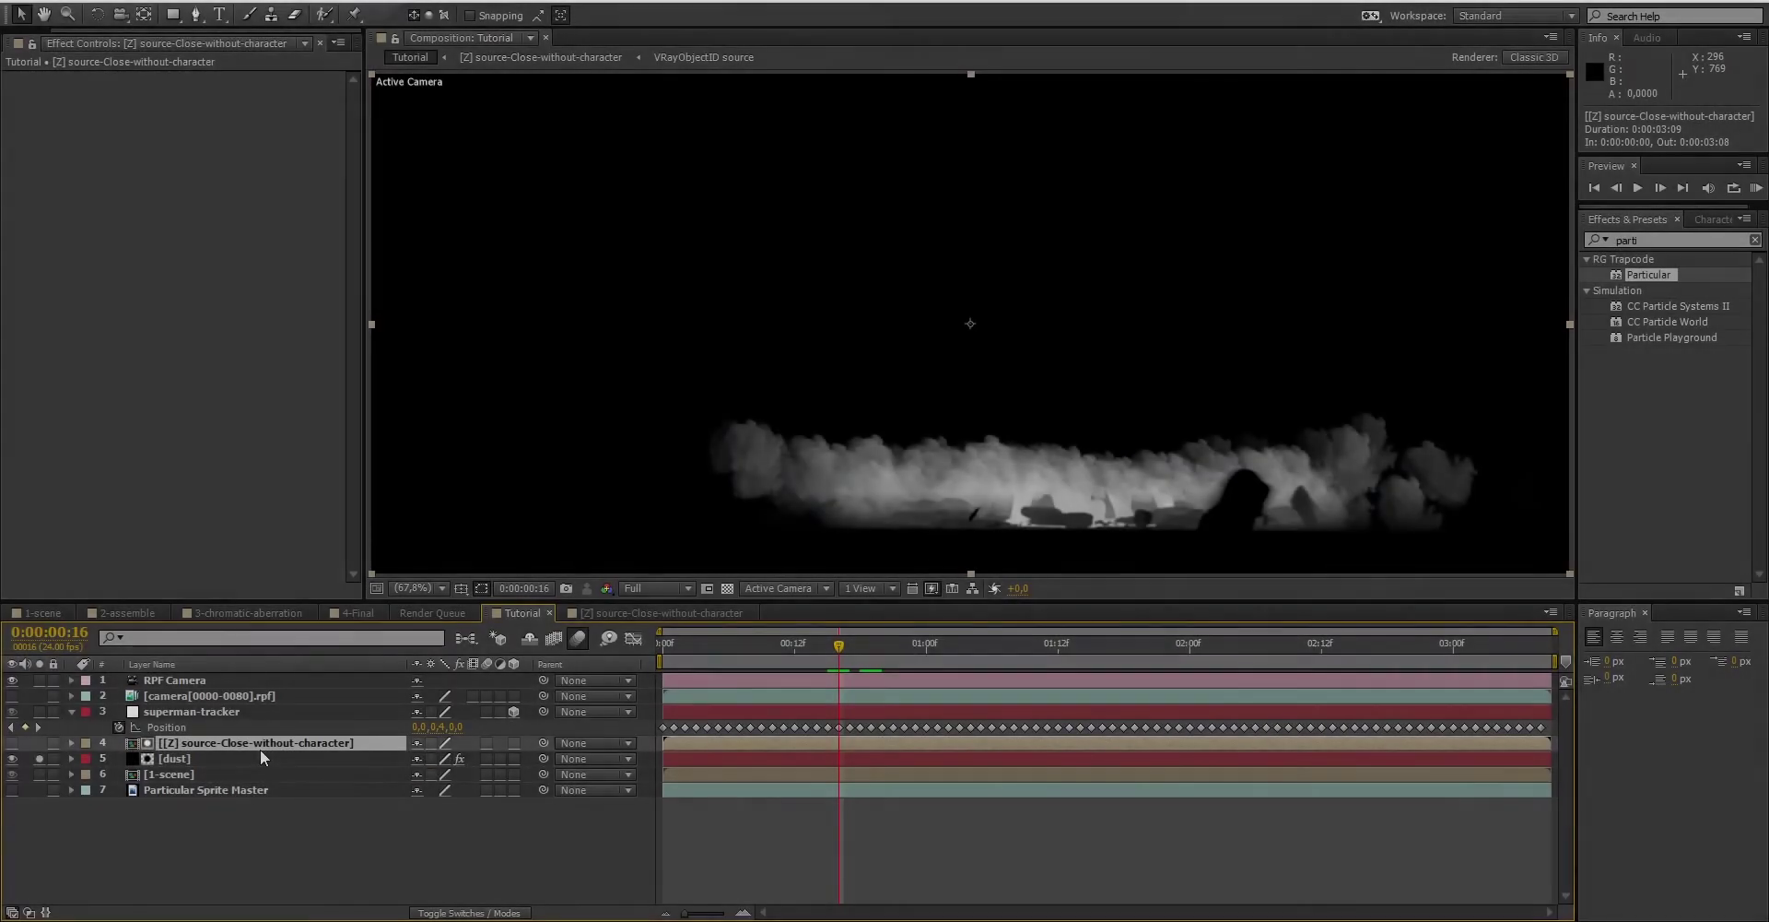
Step: Duplicate the dust and depth layers and rename the dust copy 'snow'
{"action": "left_click", "coordinate": [243, 758], "text": "shift"}
{"action": "key", "text": "ctrl+d"}
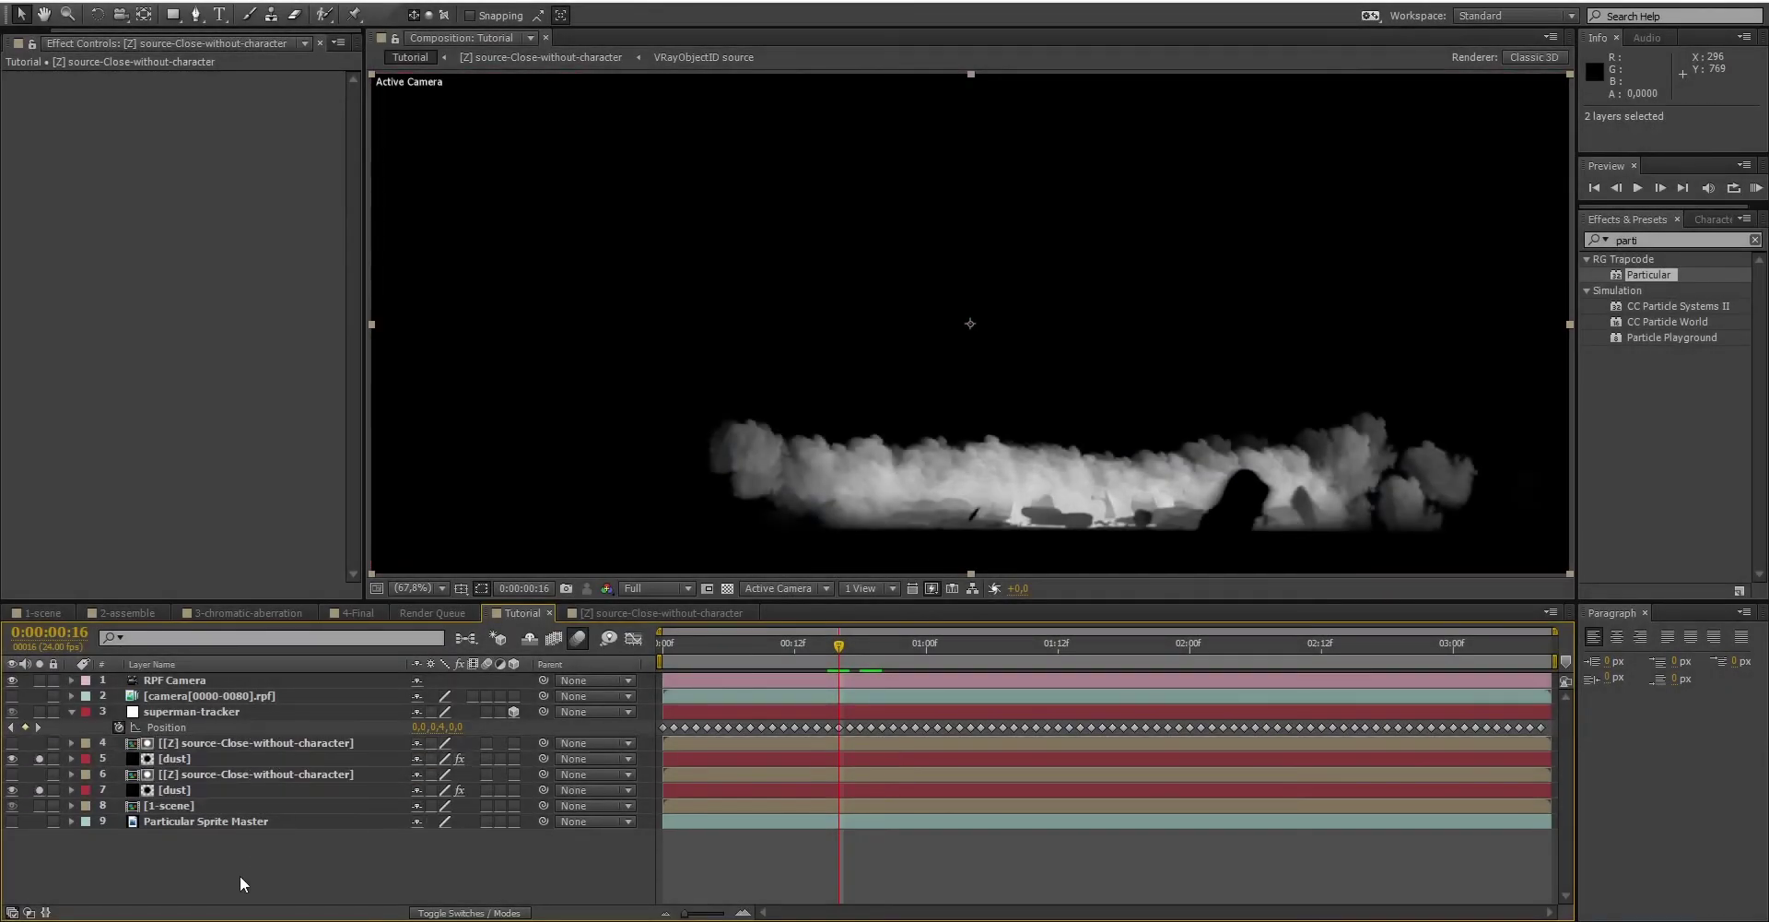
{"action": "left_click", "coordinate": [216, 754]}
{"action": "key", "text": "Return"}
{"action": "type", "text": "snow"}
{"action": "key", "text": "Return"}
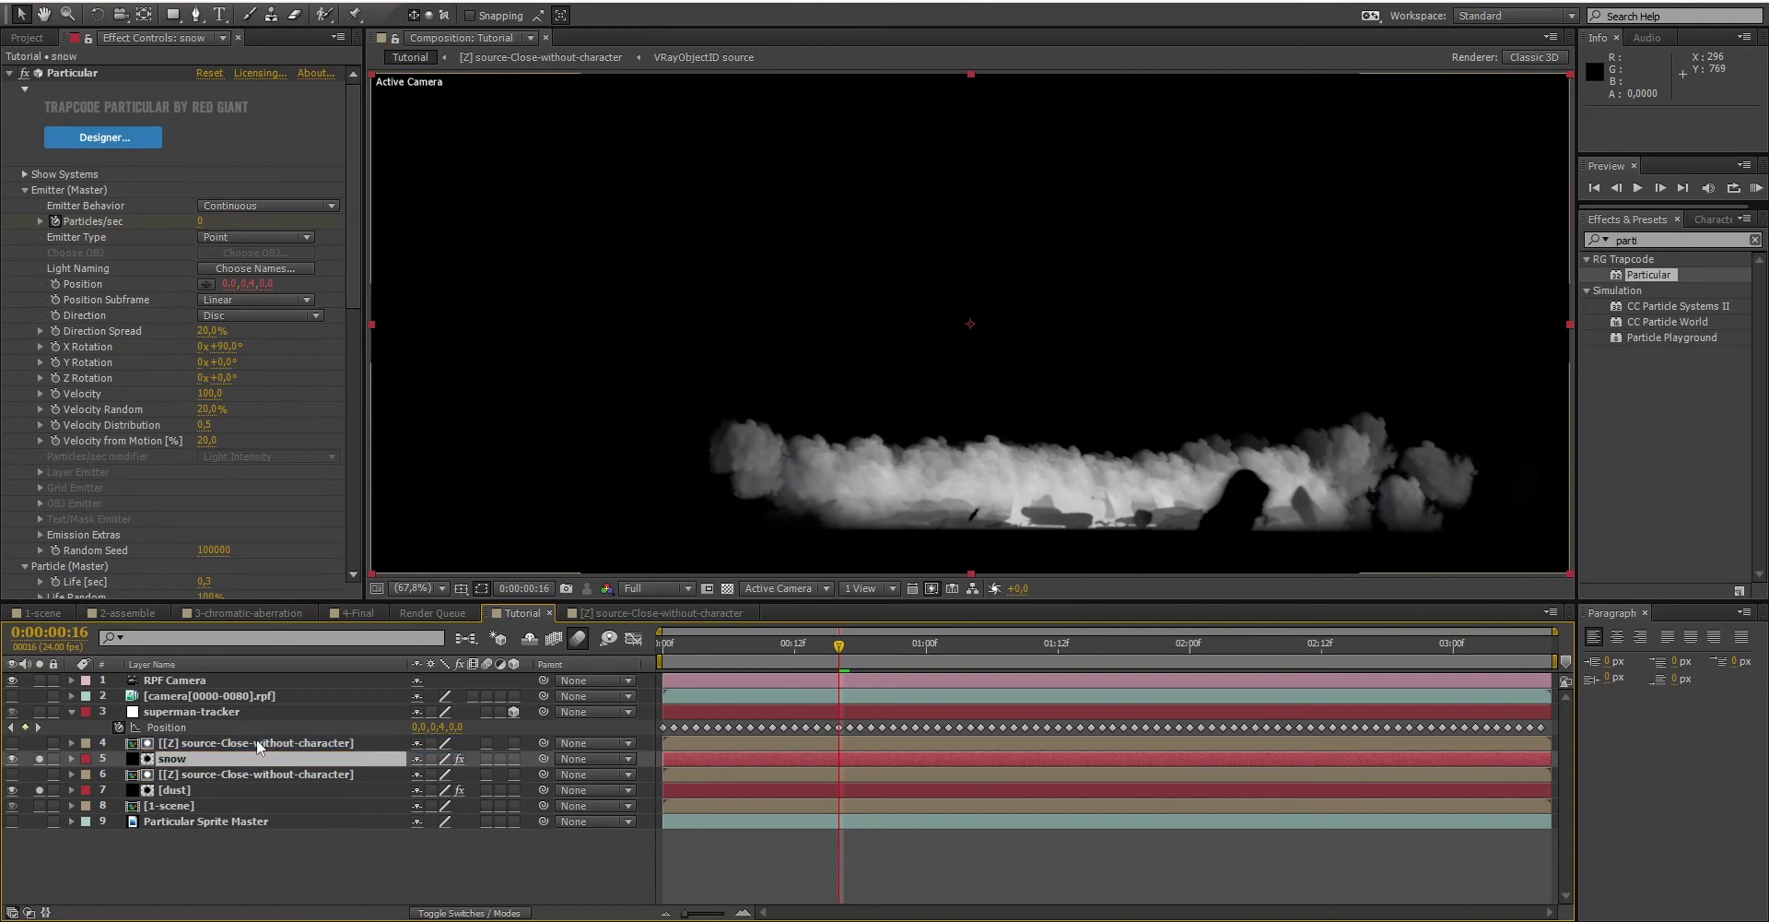
Step: Set snow's Particle Type to Sphere, Size 0,6 and Size Random 100%
{"action": "scroll", "coordinate": [195, 357], "scroll_direction": "down", "scroll_amount": 3}
{"action": "scroll", "coordinate": [265, 363], "scroll_direction": "down", "scroll_amount": 3}
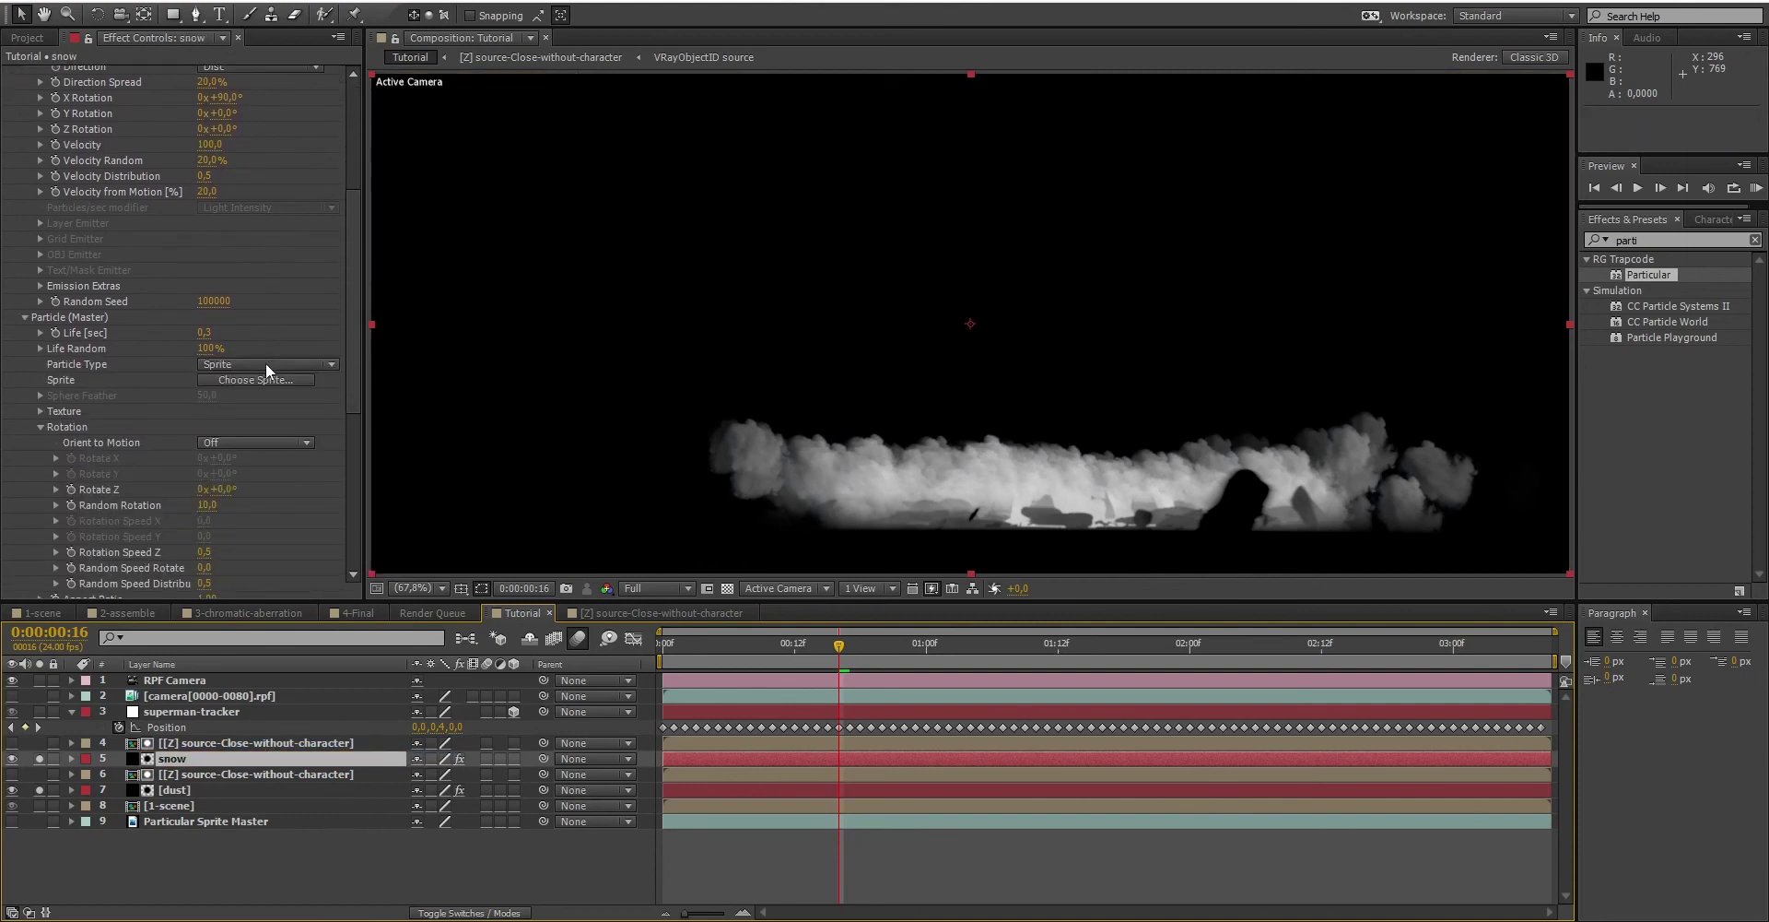
{"action": "left_click", "coordinate": [265, 364]}
{"action": "left_click", "coordinate": [258, 387]}
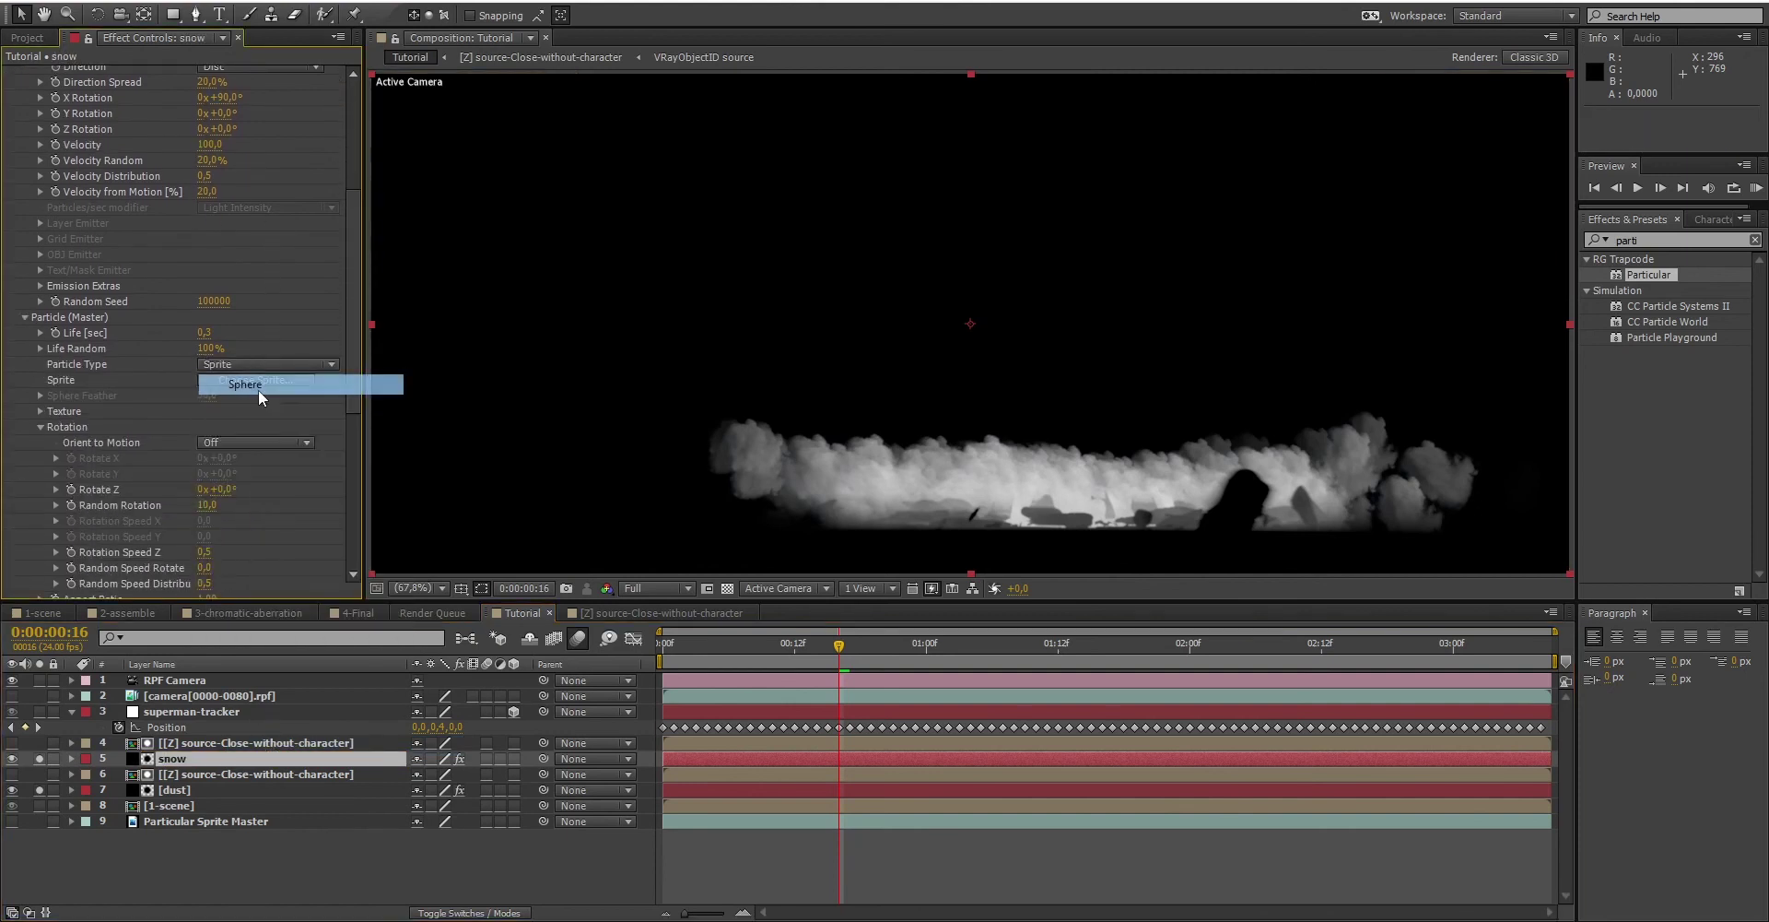
{"action": "left_click", "coordinate": [40, 427]}
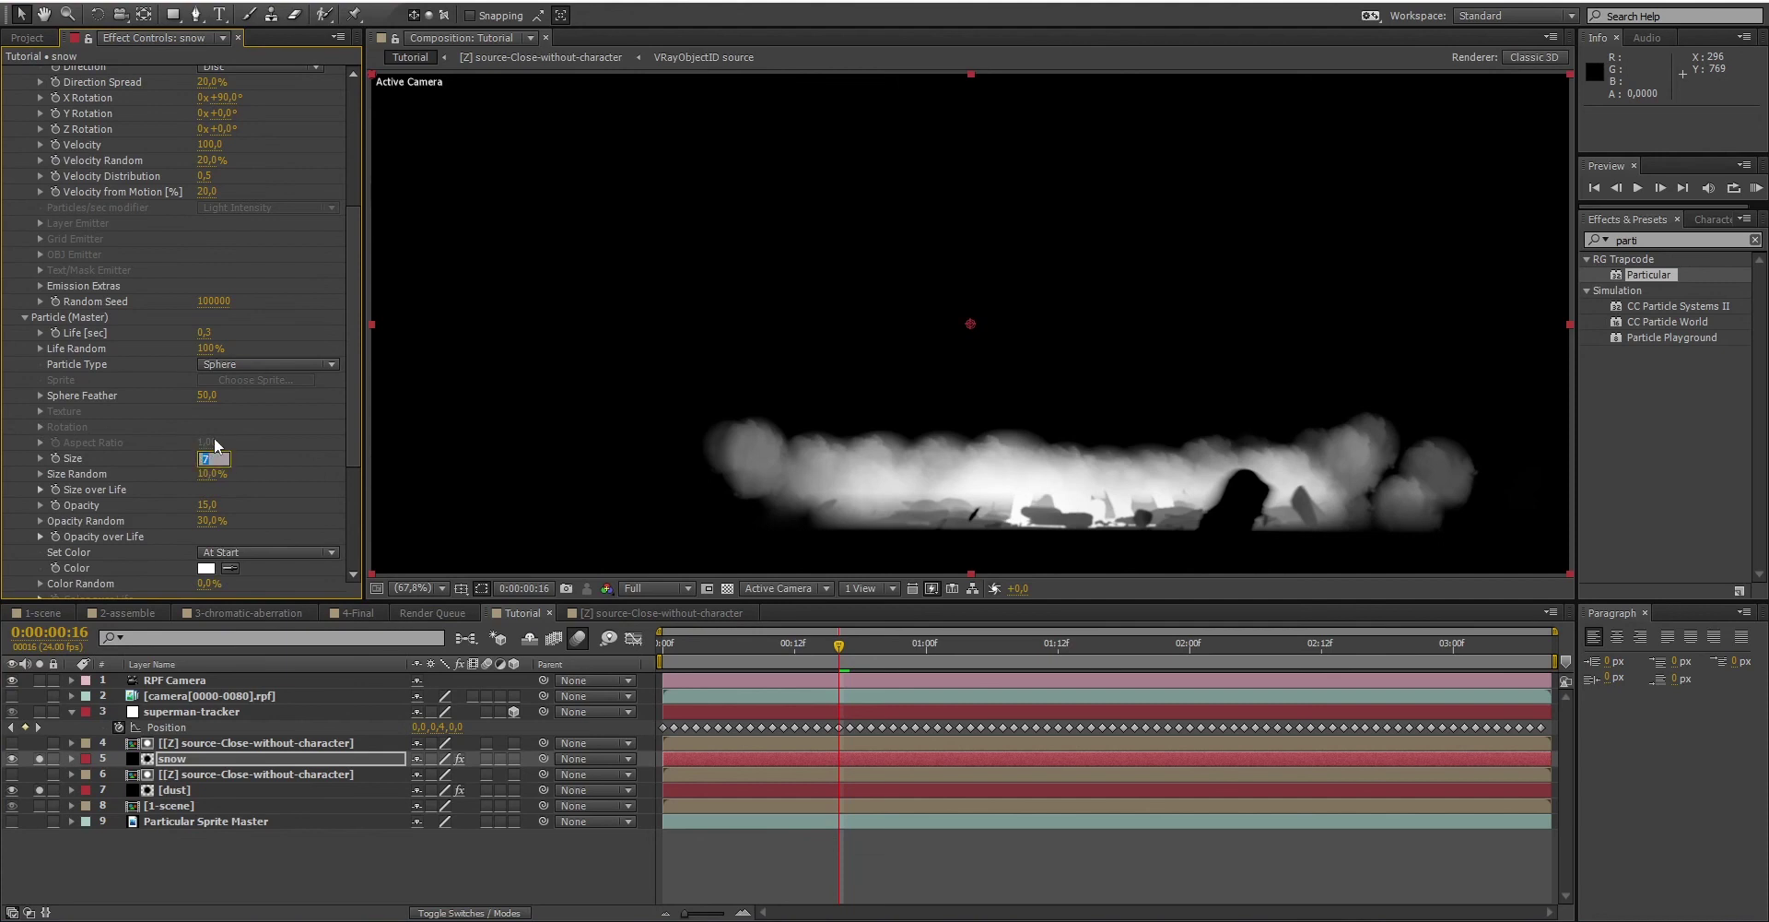
{"action": "type", "text": "0,6"}
{"action": "key", "text": "Return"}
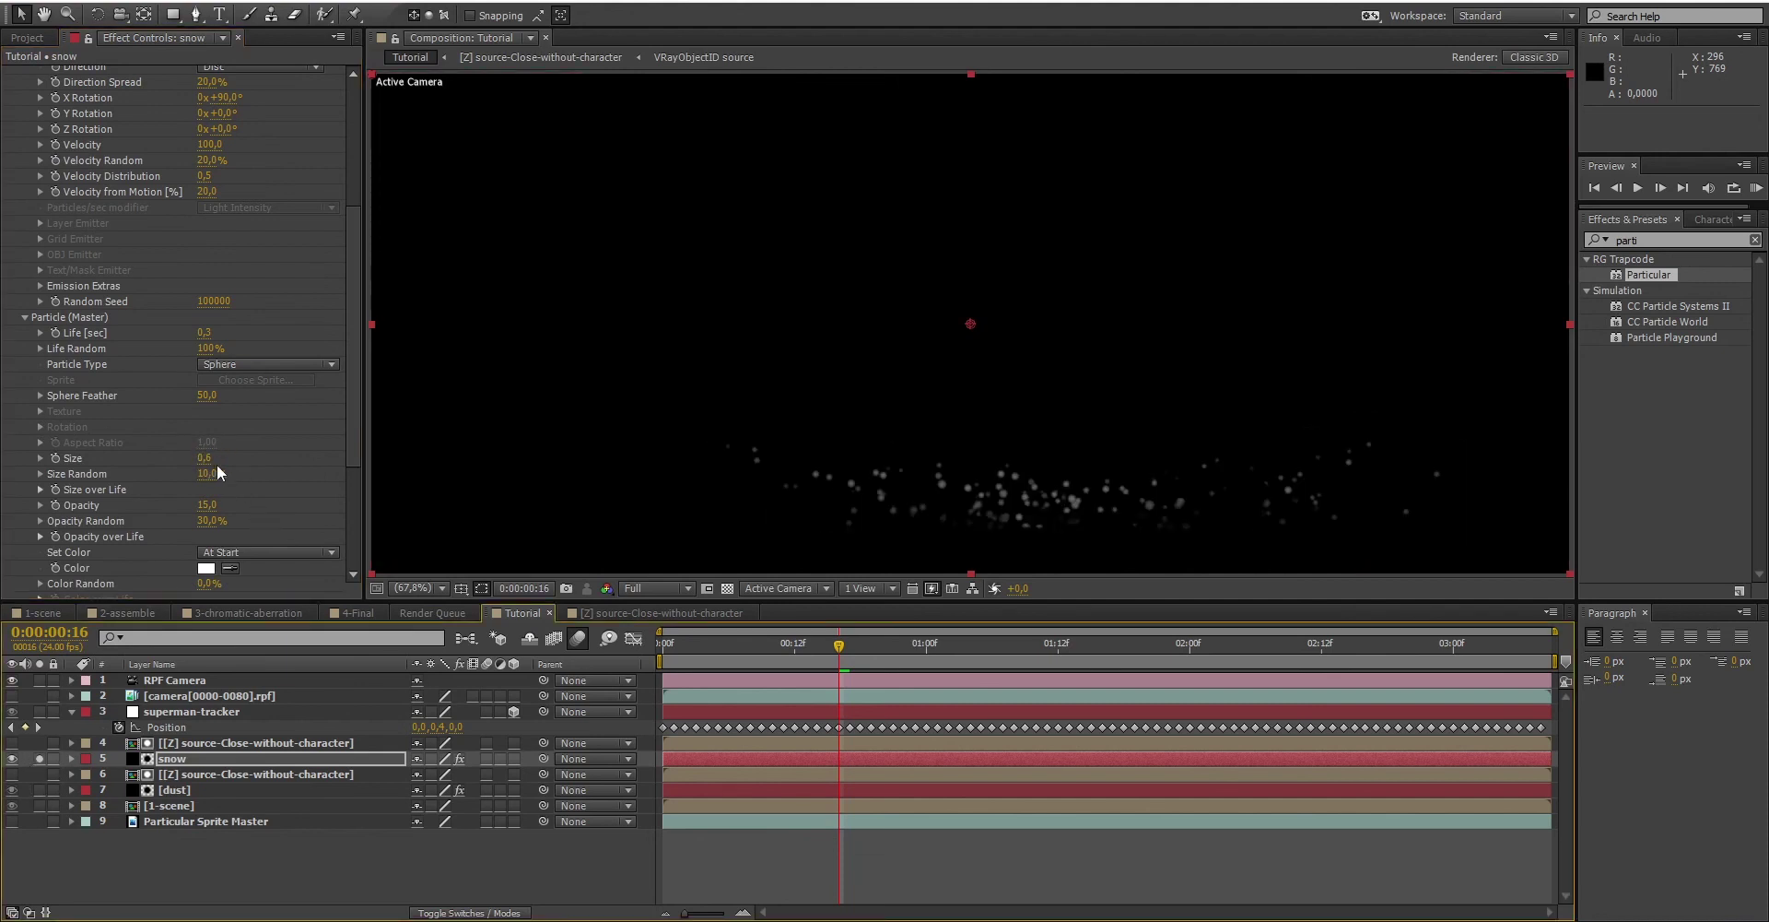
{"action": "left_click_drag", "start_coordinate": [205, 514], "coordinate": [186, 458]}
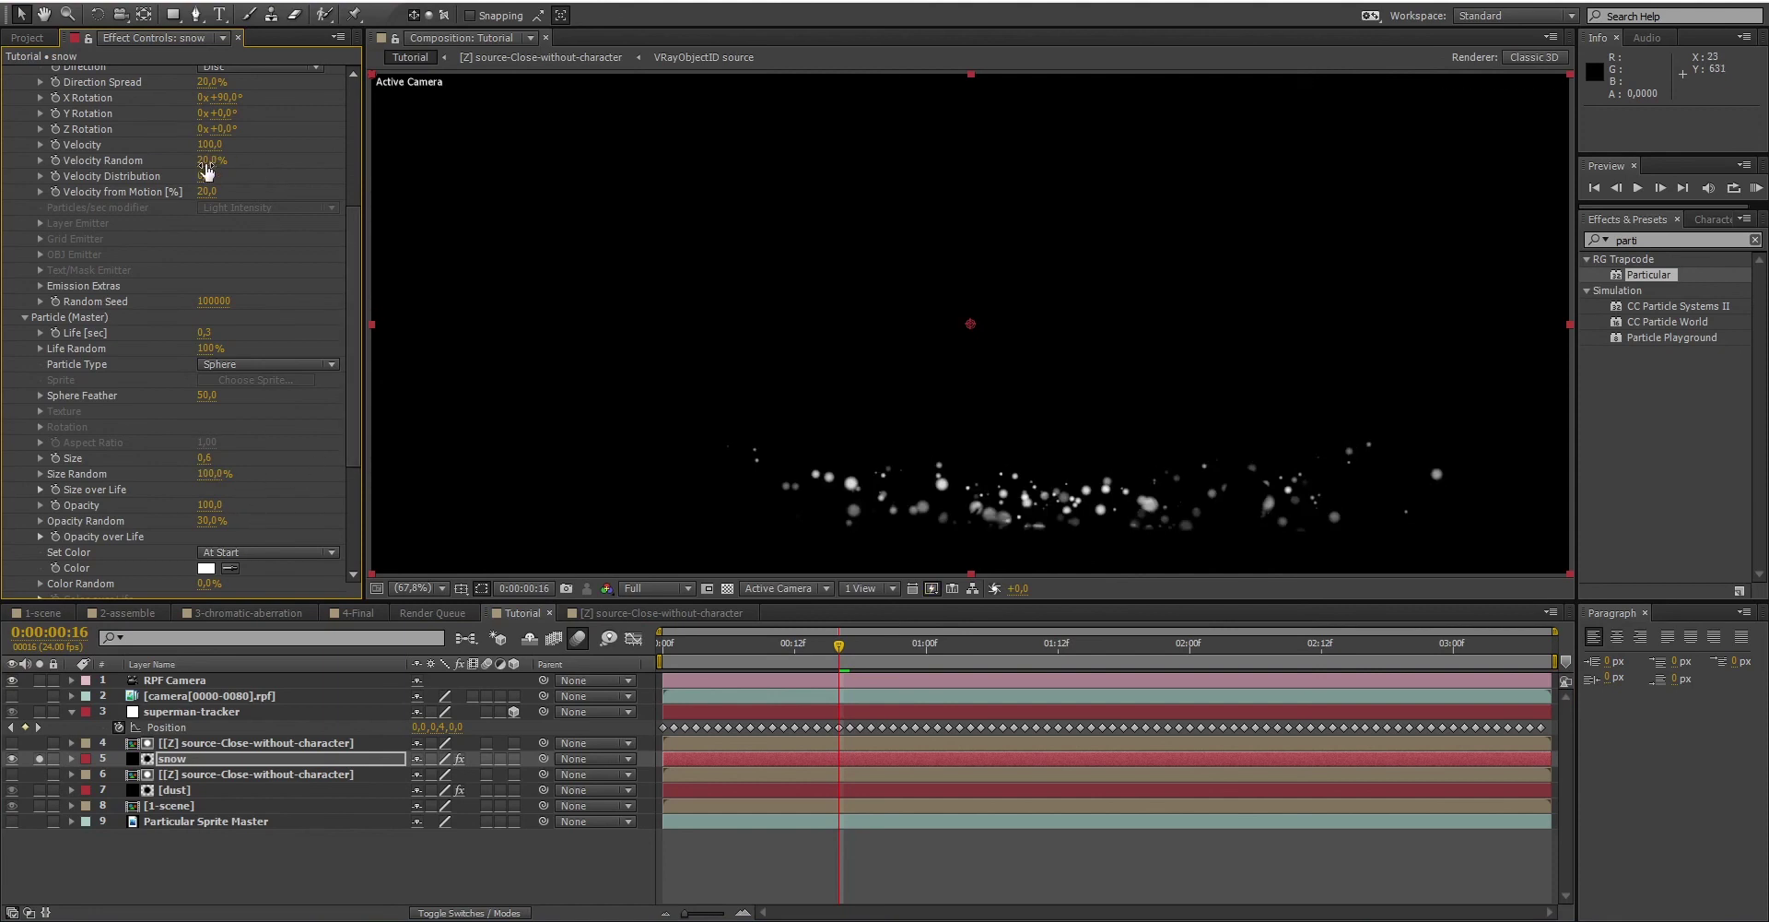
{"action": "scroll", "coordinate": [210, 174], "scroll_direction": "up", "scroll_amount": 1}
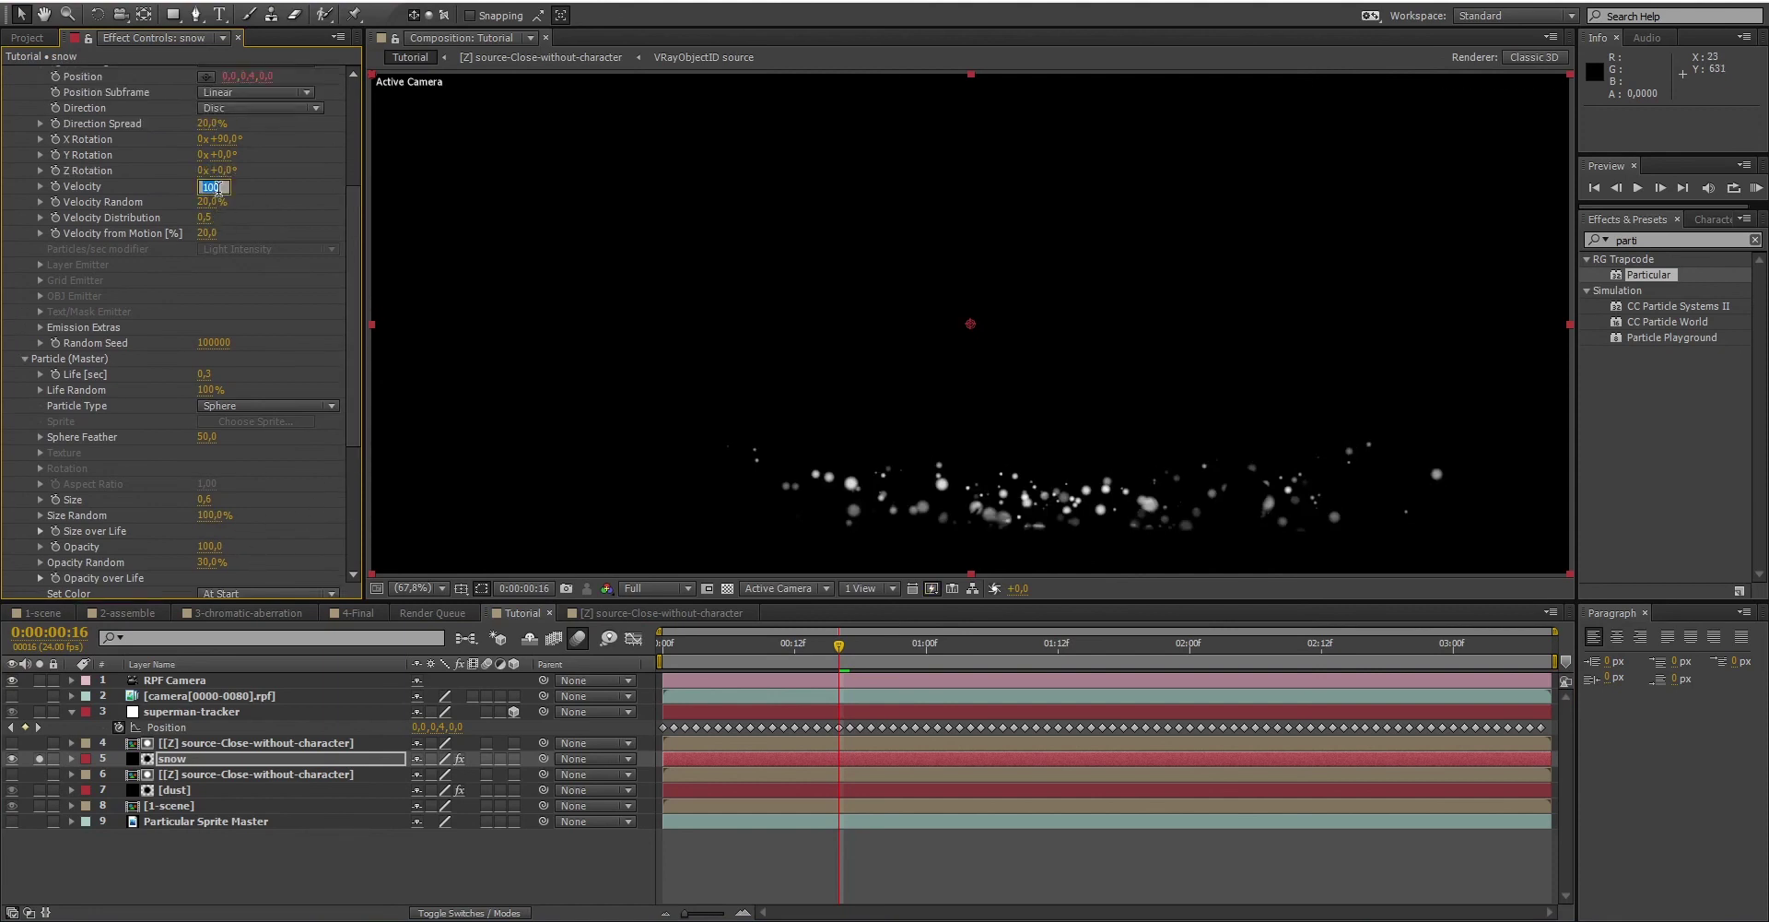
Step: Set snow Velocity to 200, enable snow motion blur at frame 14, and show the dust layer
{"action": "key", "text": "Return"}
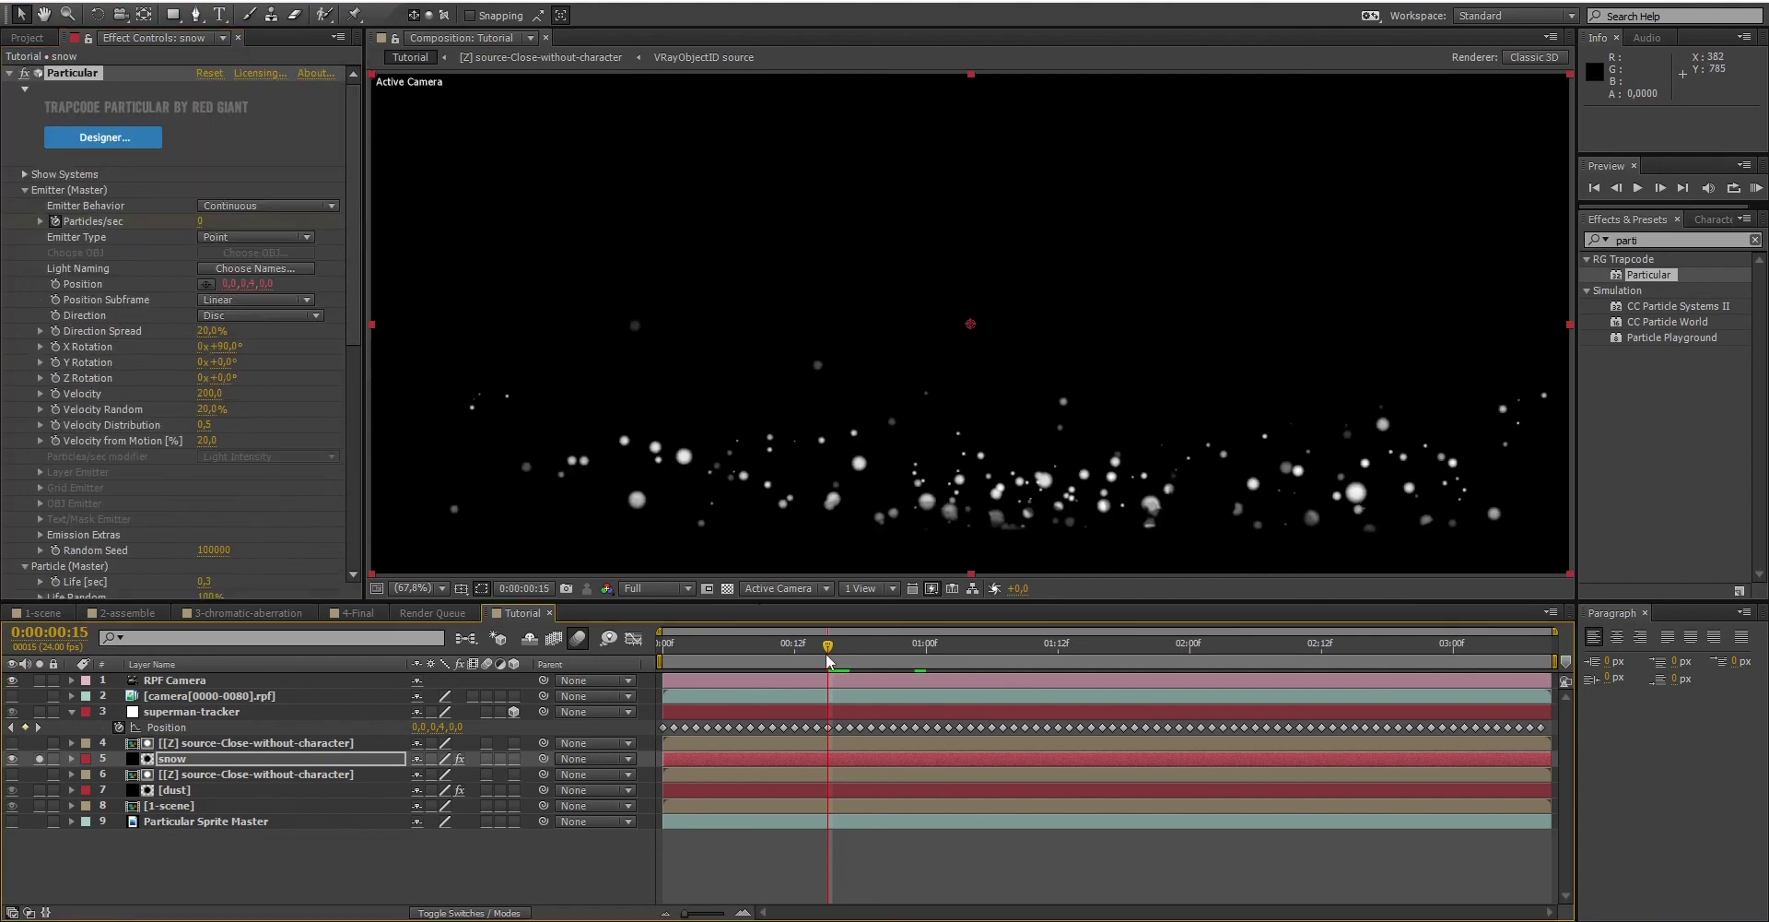
{"action": "left_click", "coordinate": [828, 645]}
{"action": "left_click_drag", "start_coordinate": [827, 648], "coordinate": [816, 647]}
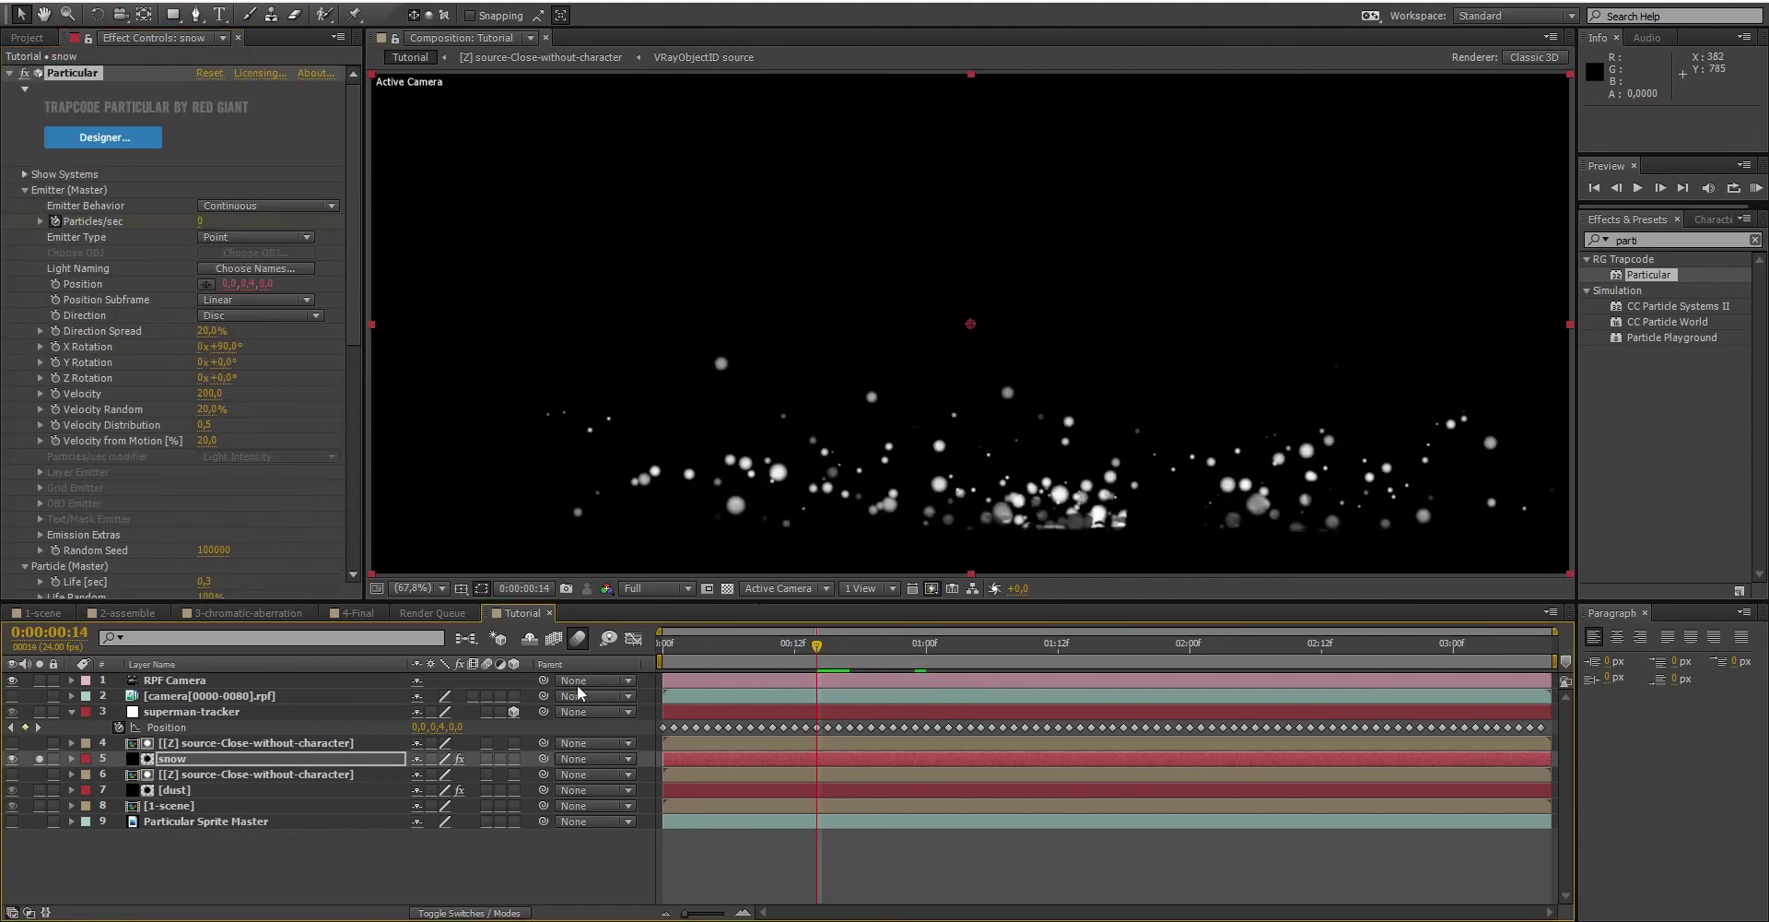
{"action": "left_click", "coordinate": [486, 758]}
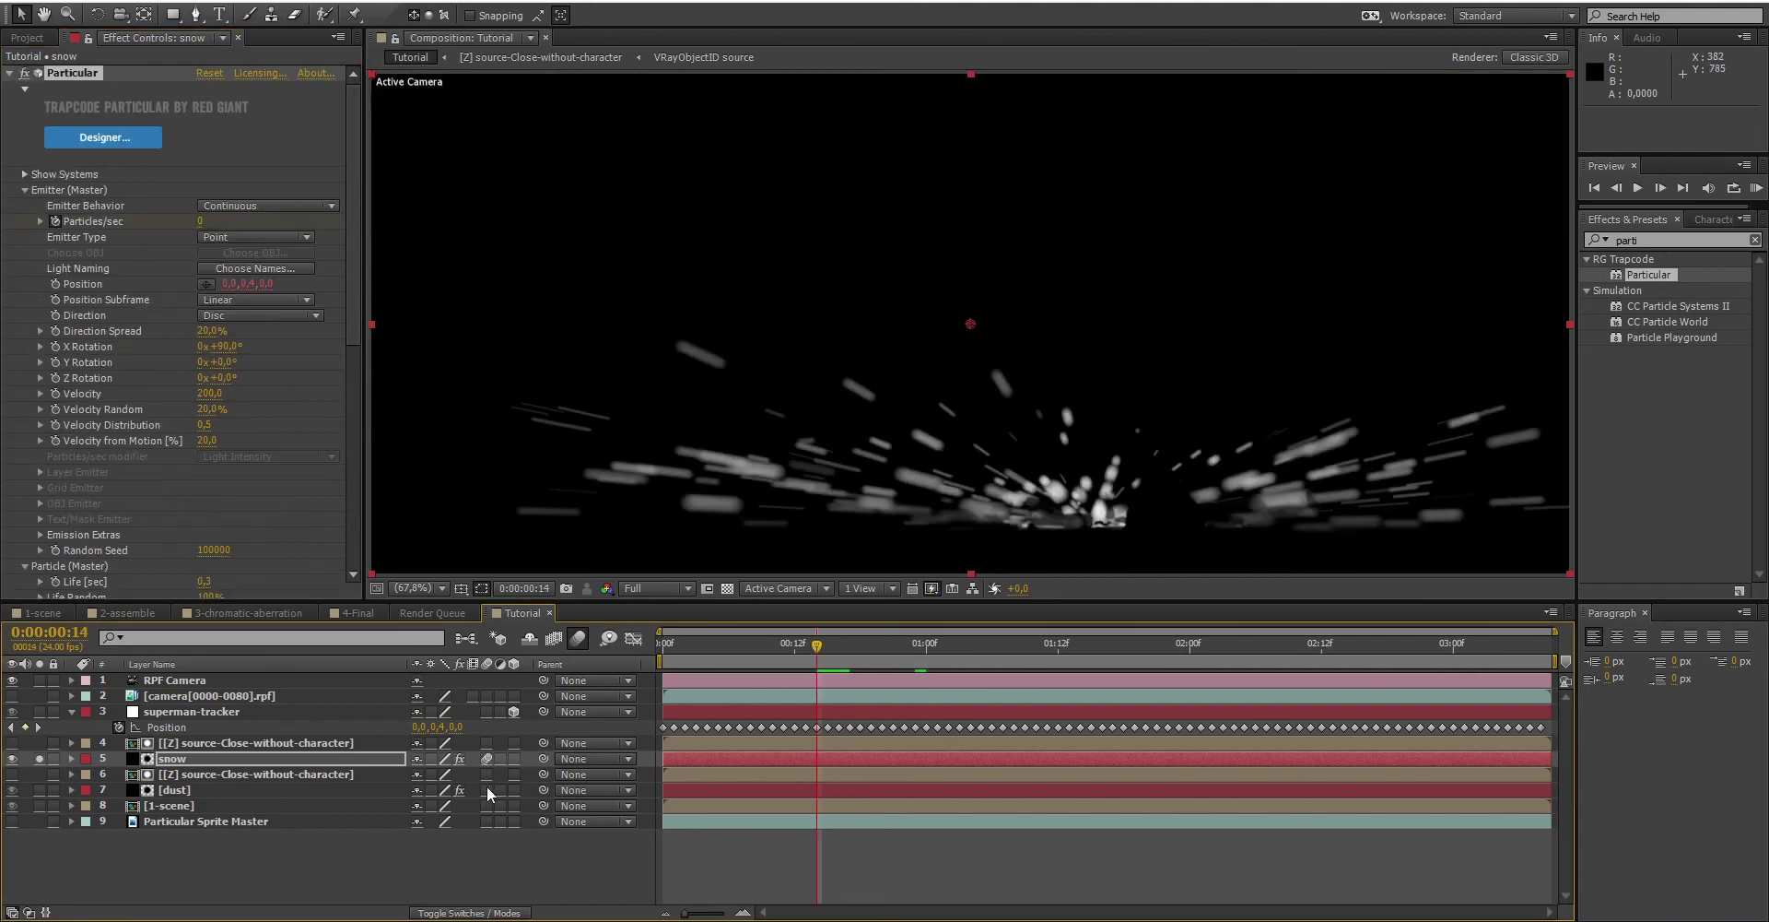
{"action": "left_click", "coordinate": [39, 790]}
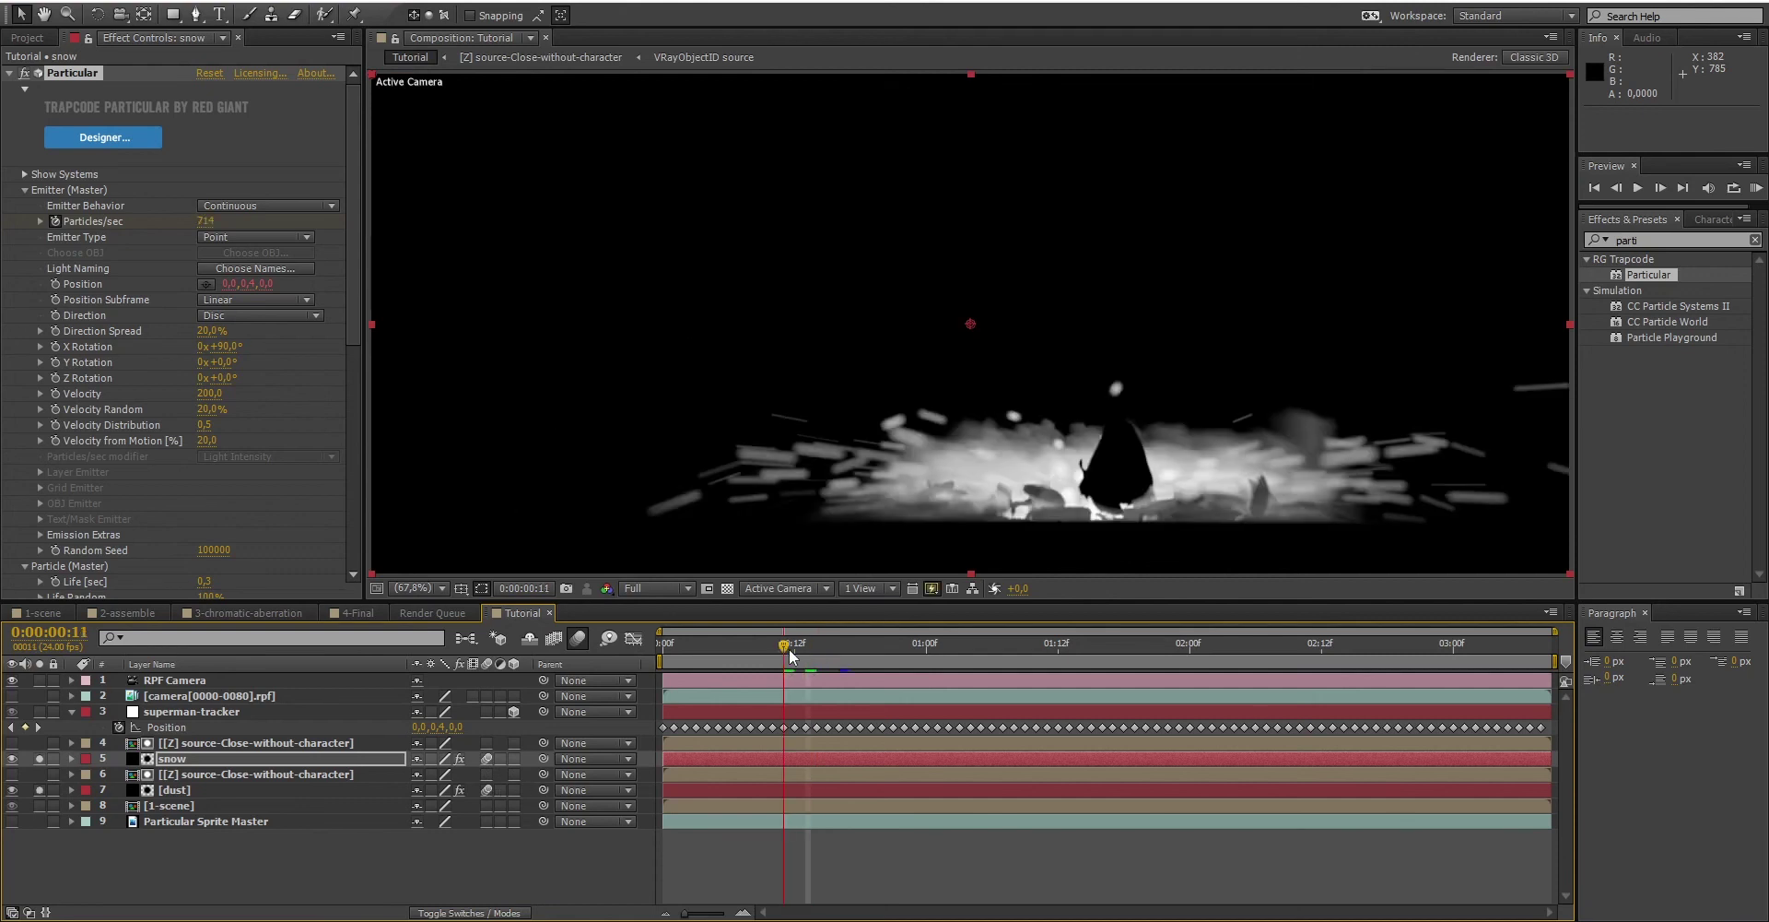